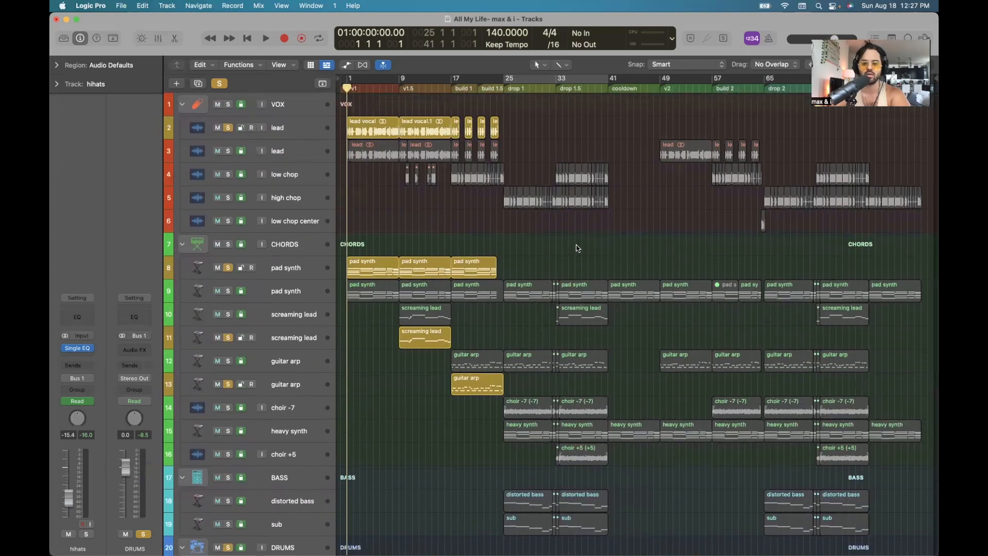
Look through the whole track list from the vocals down to the drums and select the DRUMS stack.
{"action": "scroll", "coordinate": [577, 247], "scroll_direction": "down", "scroll_amount": 10}
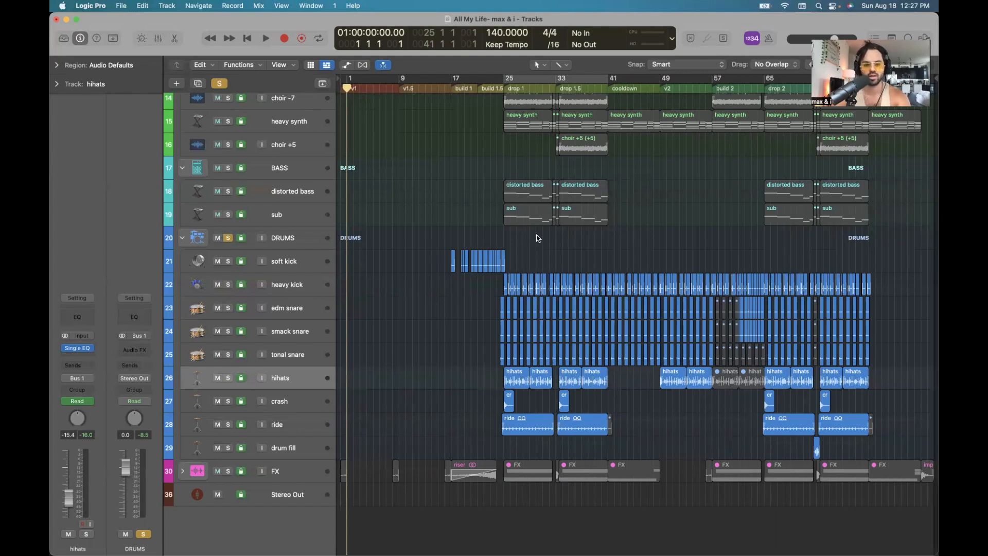
{"action": "scroll", "coordinate": [537, 237], "scroll_direction": "up", "scroll_amount": 10}
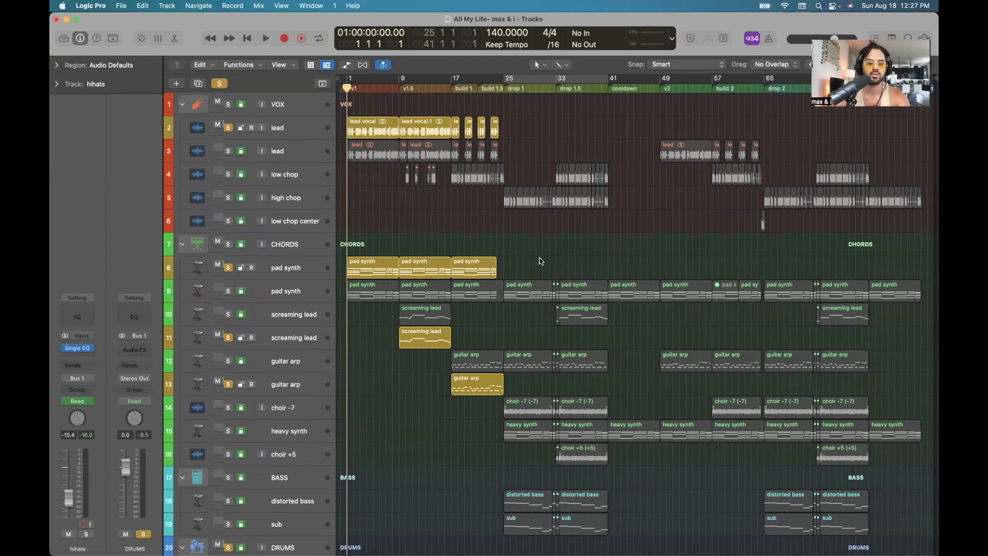
{"action": "scroll", "coordinate": [540, 258], "scroll_direction": "down", "scroll_amount": 10}
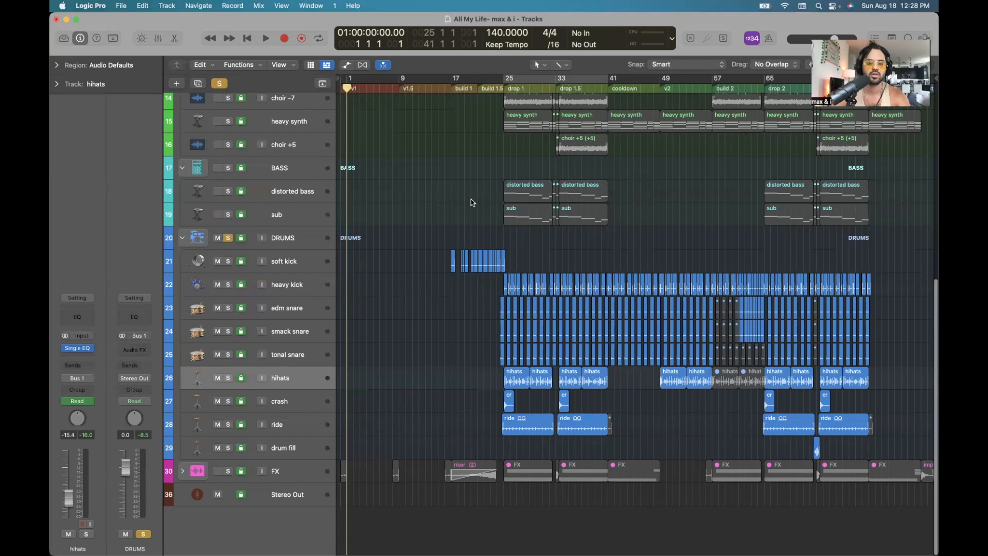
{"action": "left_click", "coordinate": [536, 244]}
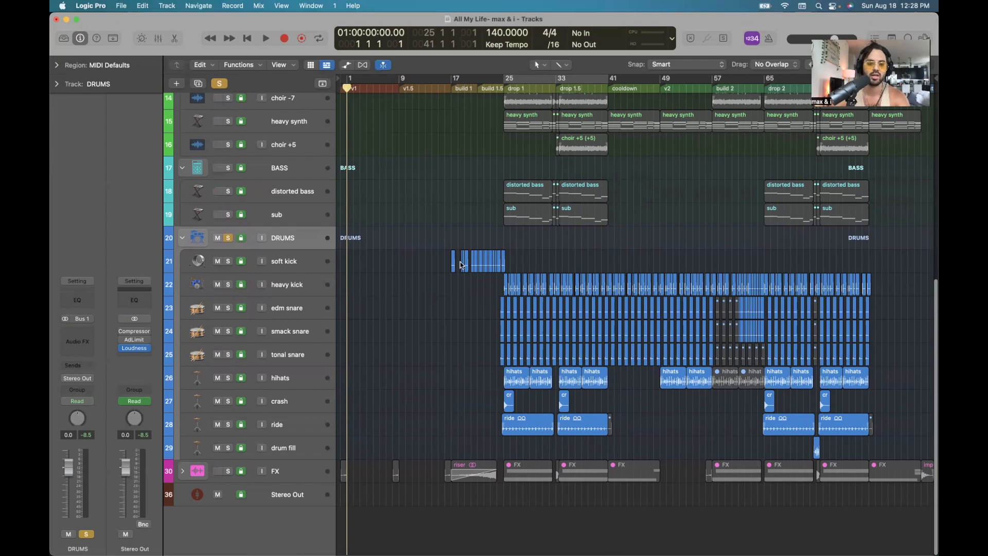
Examine the layout of the drum tracks from build 1 at bar 17 through the following sections of the arrangement.
{"action": "left_click", "coordinate": [456, 89]}
{"action": "key", "text": "super+Right"}
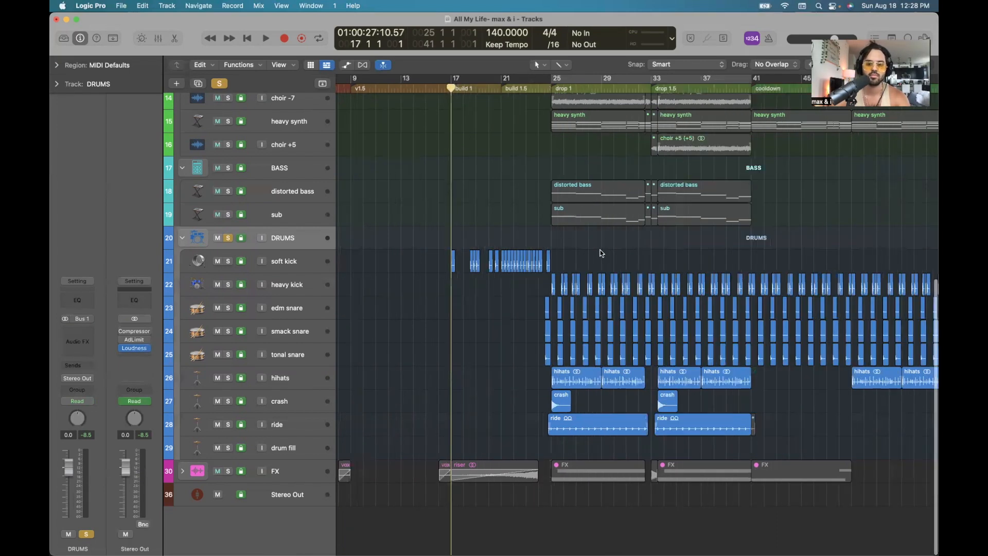
{"action": "key", "text": "super+Right"}
{"action": "scroll", "coordinate": [634, 249], "scroll_direction": "right", "scroll_amount": 5}
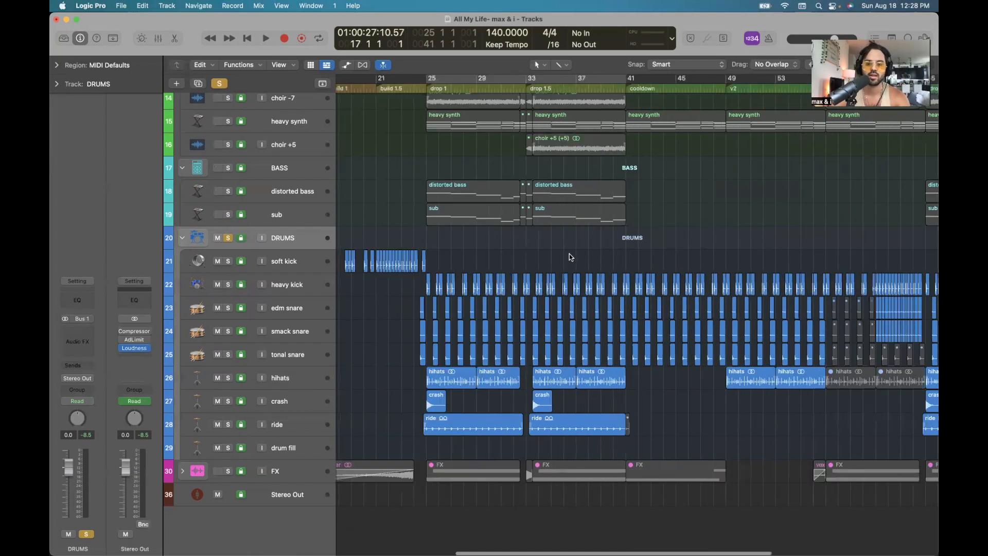
{"action": "scroll", "coordinate": [569, 254], "scroll_direction": "left", "scroll_amount": 2}
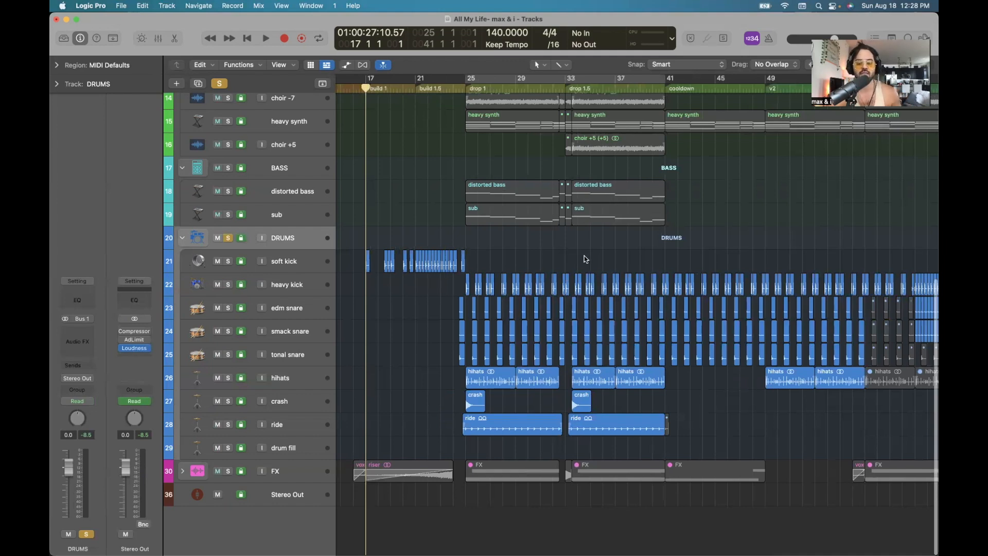
{"action": "scroll", "coordinate": [585, 257], "scroll_direction": "up", "scroll_amount": 8}
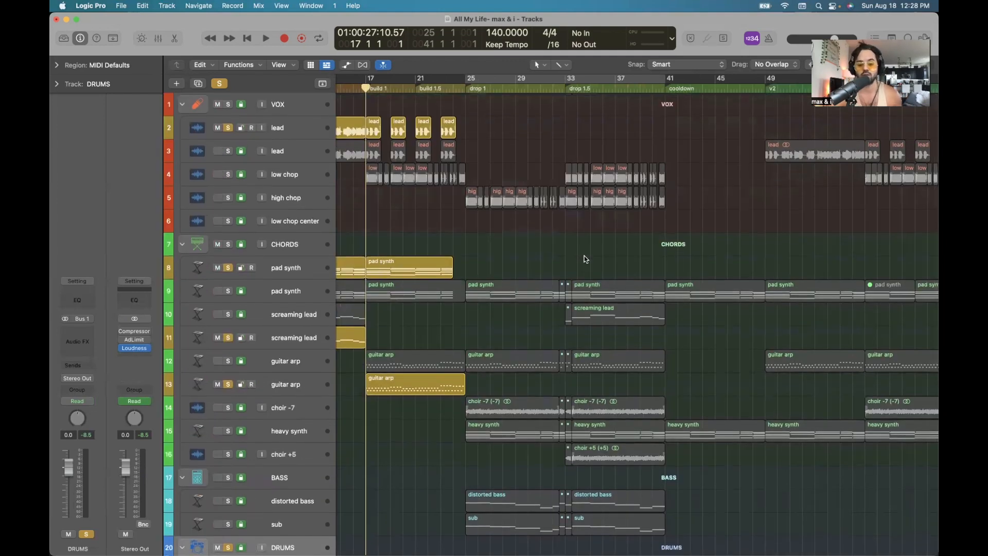
{"action": "scroll", "coordinate": [584, 256], "scroll_direction": "down", "scroll_amount": 6}
{"action": "scroll", "coordinate": [585, 255], "scroll_direction": "down", "scroll_amount": 2}
{"action": "scroll", "coordinate": [566, 256], "scroll_direction": "down", "scroll_amount": 4}
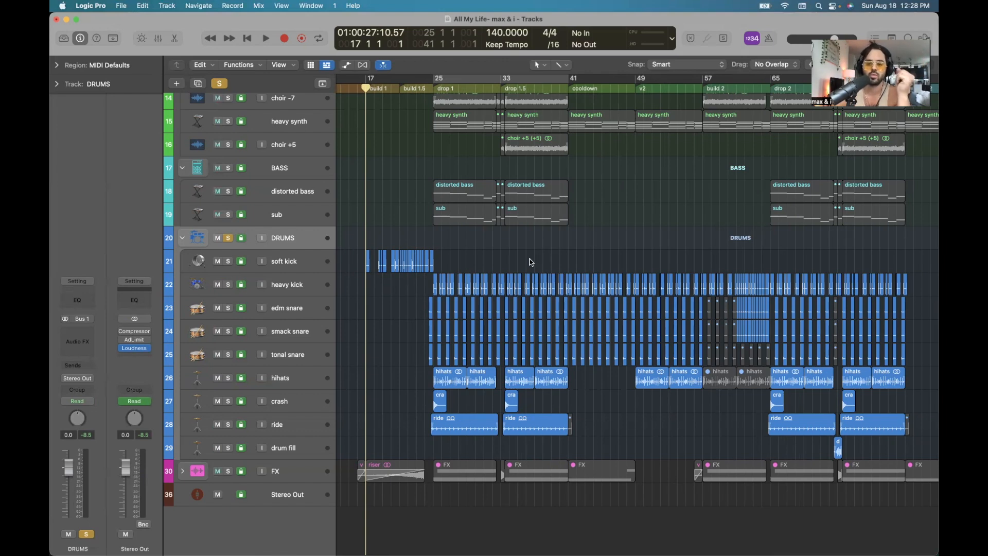
{"action": "key", "text": "comma"}
{"action": "key", "text": "shift+period"}
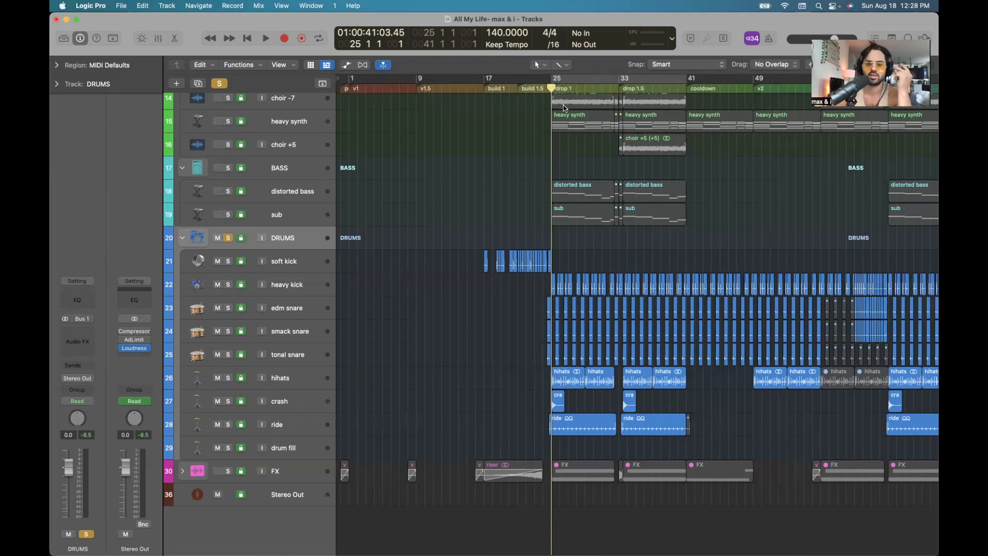
{"action": "left_click", "coordinate": [484, 81]}
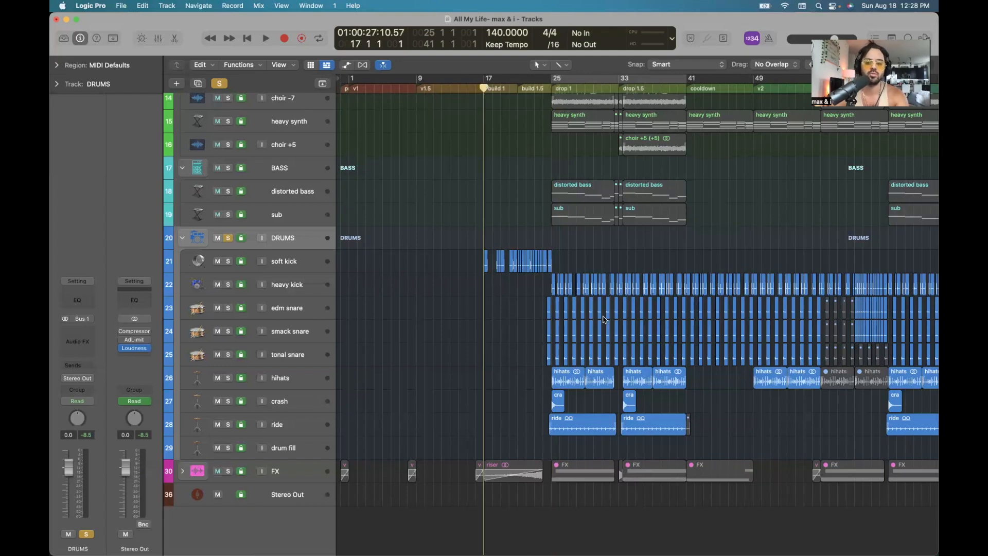
{"action": "scroll", "coordinate": [605, 319], "scroll_direction": "right", "scroll_amount": 3}
{"action": "scroll", "coordinate": [603, 319], "scroll_direction": "right", "scroll_amount": 2}
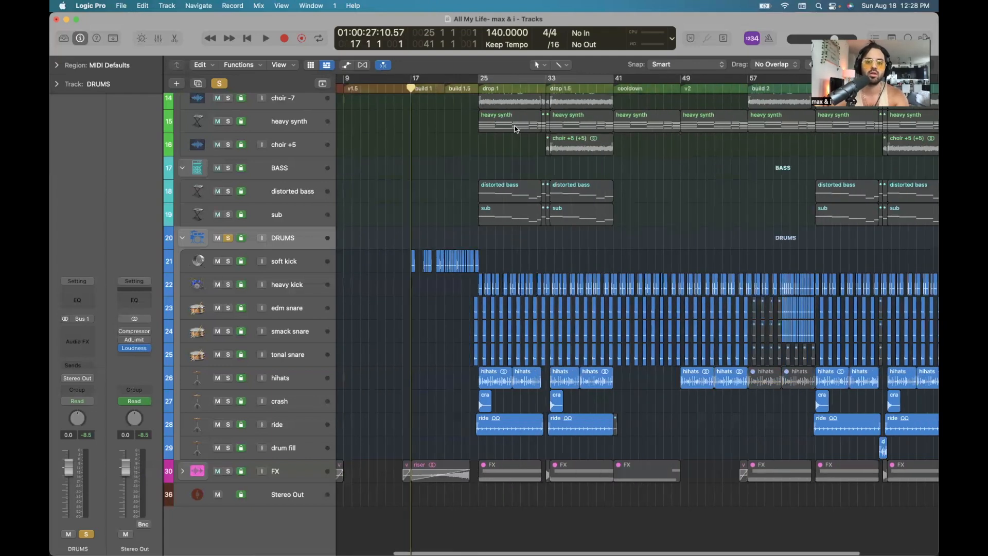
{"action": "scroll", "coordinate": [364, 81], "scroll_direction": "left", "scroll_amount": 5}
Play the song from bar 1 through the builds into the start of drop 1, selecting the soft kick track meanwhile.
{"action": "left_click", "coordinate": [349, 85]}
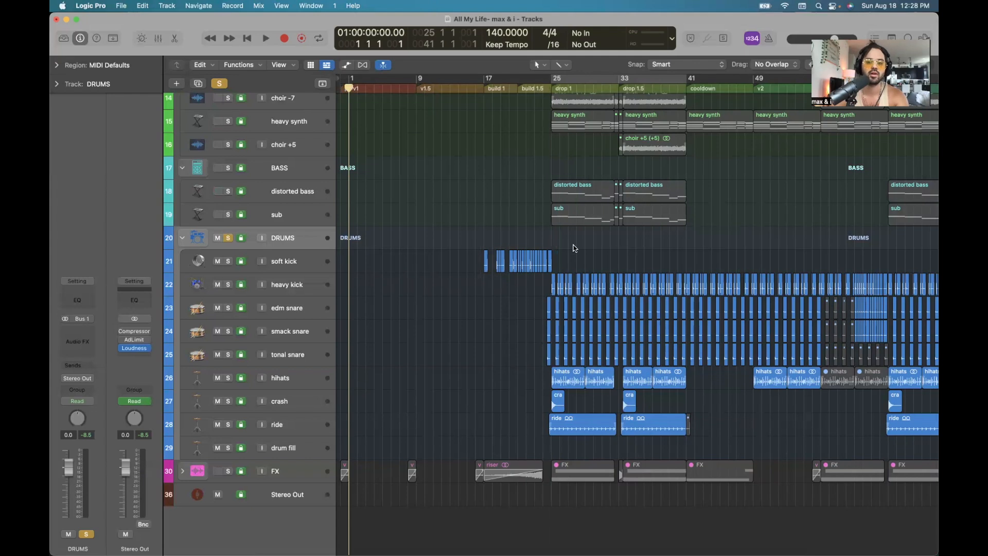
{"action": "scroll", "coordinate": [572, 251], "scroll_direction": "up", "scroll_amount": 5}
{"action": "scroll", "coordinate": [617, 267], "scroll_direction": "up", "scroll_amount": 3}
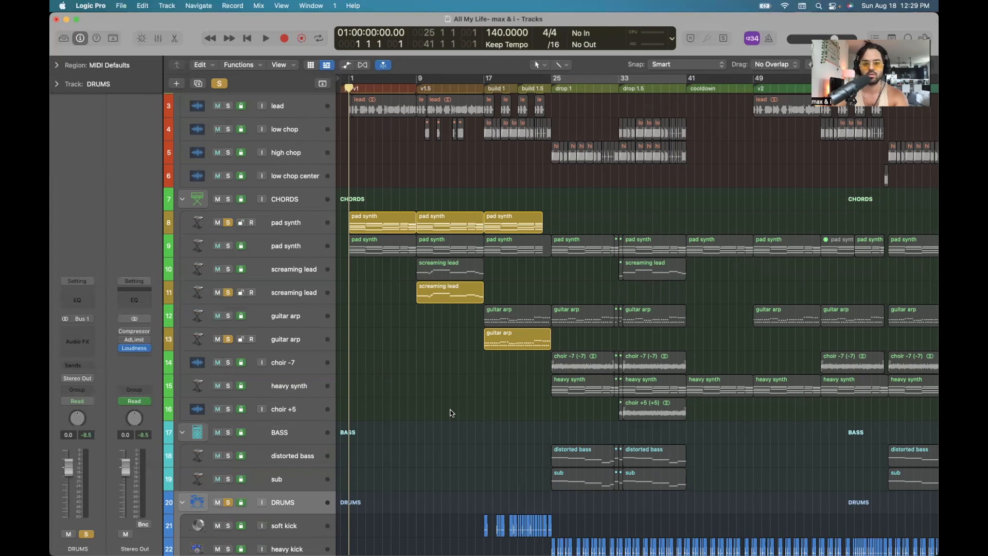
{"action": "key", "text": "space"}
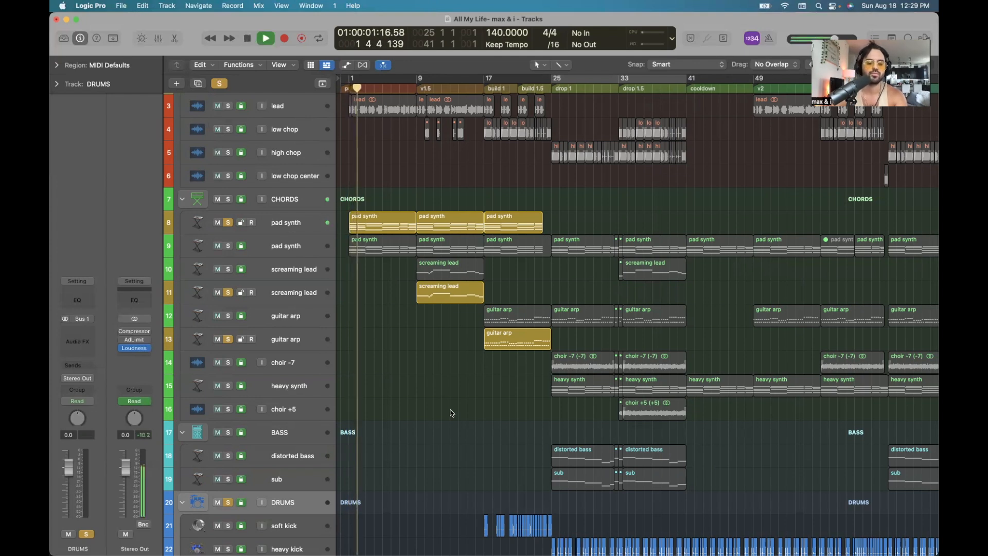
{"action": "scroll", "coordinate": [452, 412], "scroll_direction": "down", "scroll_amount": 10}
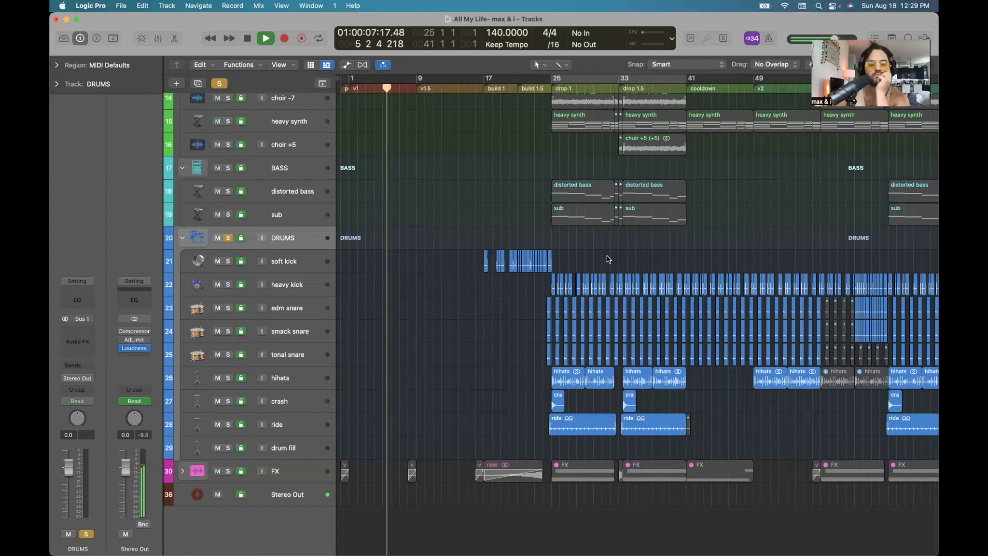
{"action": "scroll", "coordinate": [606, 256], "scroll_direction": "up", "scroll_amount": 2}
{"action": "scroll", "coordinate": [607, 256], "scroll_direction": "up", "scroll_amount": 10}
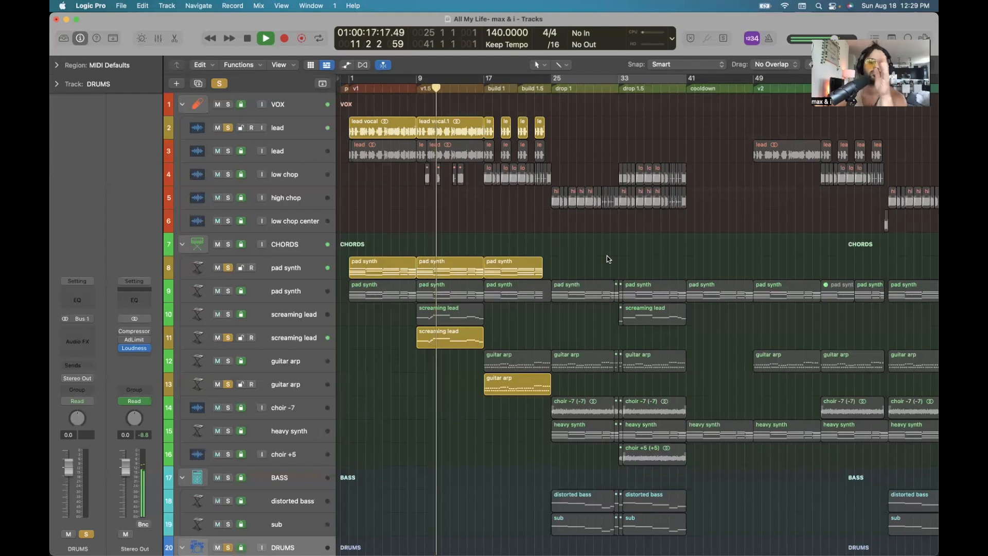
{"action": "scroll", "coordinate": [606, 255], "scroll_direction": "down", "scroll_amount": 8}
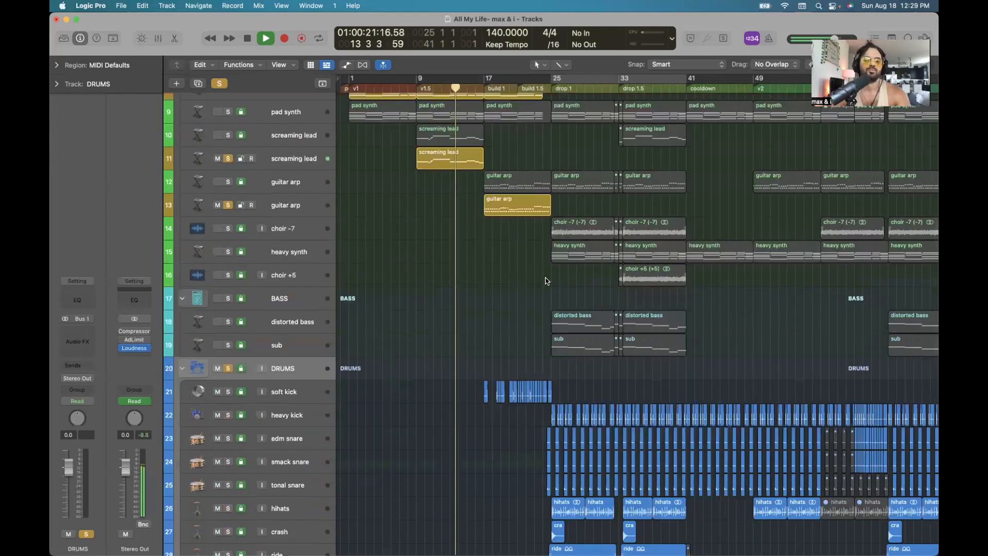
{"action": "scroll", "coordinate": [610, 301], "scroll_direction": "down", "scroll_amount": 3}
{"action": "scroll", "coordinate": [610, 299], "scroll_direction": "down", "scroll_amount": 3}
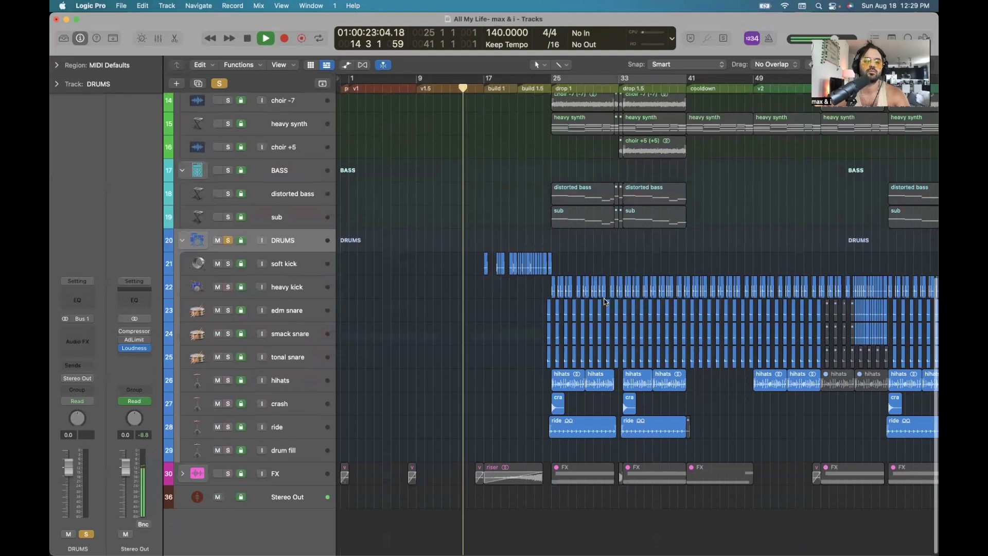
{"action": "left_click", "coordinate": [305, 263]}
{"action": "left_click", "coordinate": [610, 251]}
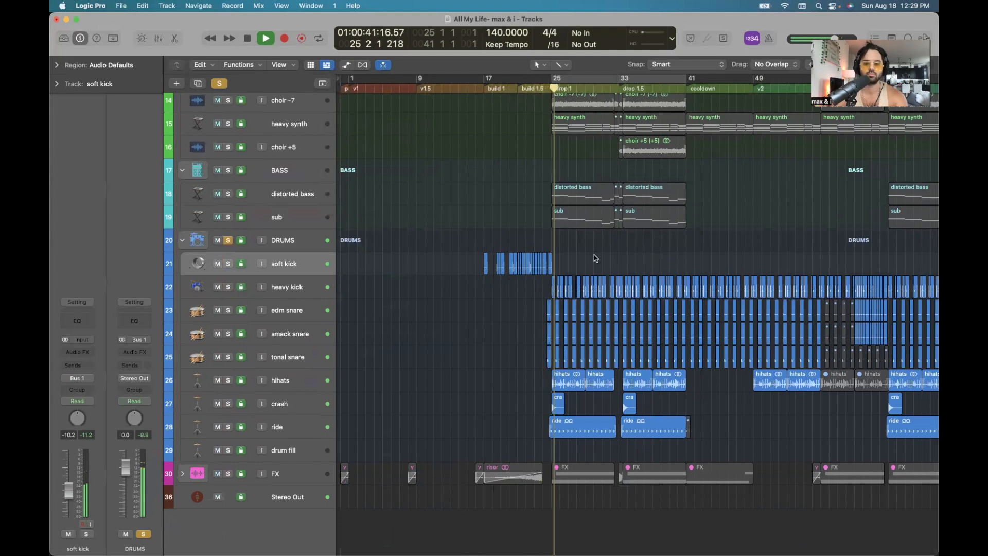
{"action": "key", "text": "space"}
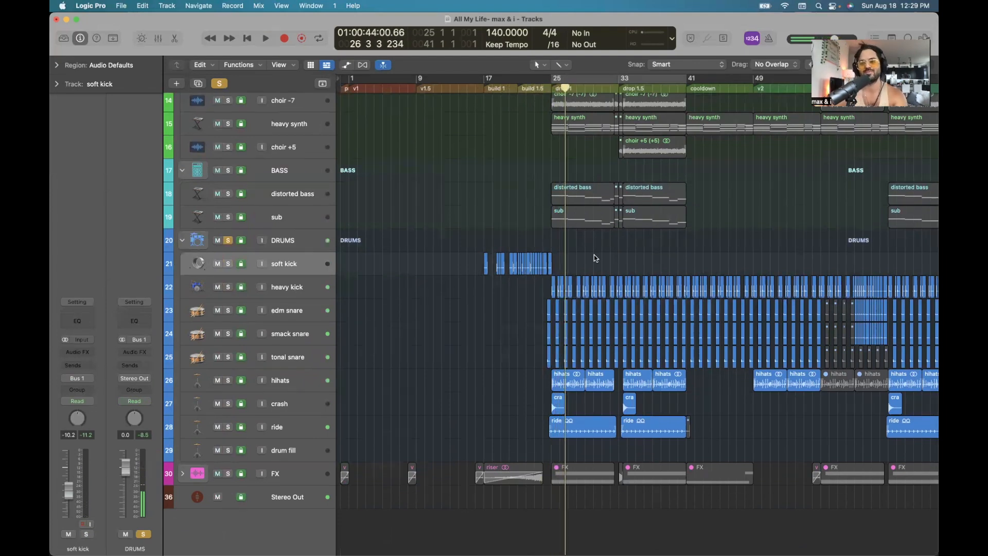
With the playhead at bar 17, duplicate the soft kick track, keep the empty copy above the original and color it gold.
{"action": "left_click", "coordinate": [484, 89]}
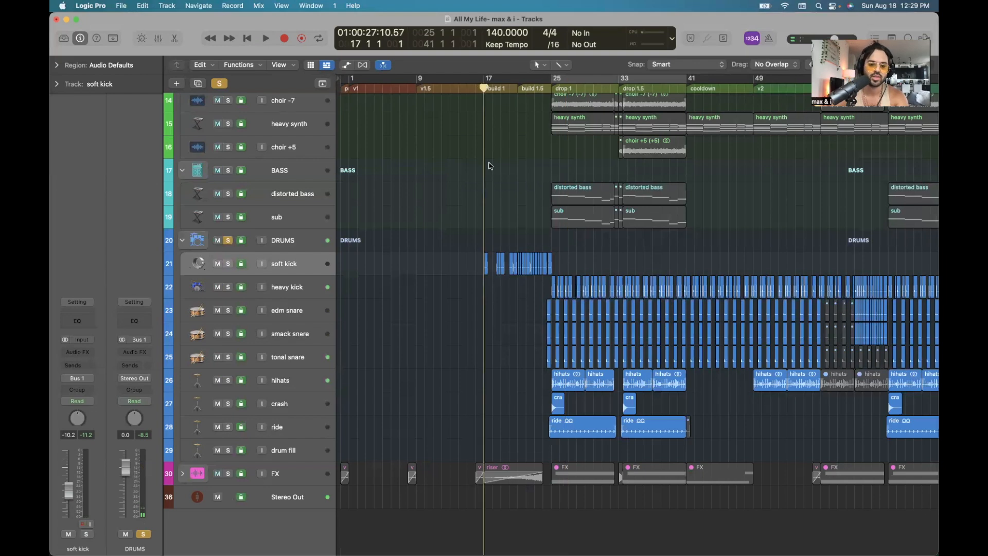
{"action": "scroll", "coordinate": [516, 354], "scroll_direction": "down", "scroll_amount": 1}
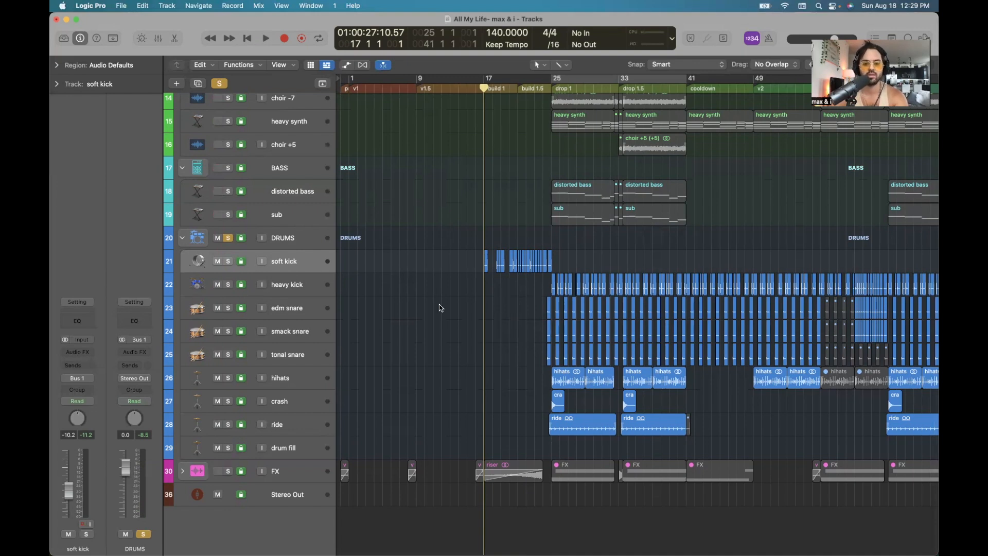
{"action": "left_click", "coordinate": [198, 84]}
{"action": "left_click_drag", "start_coordinate": [286, 285], "coordinate": [295, 265]}
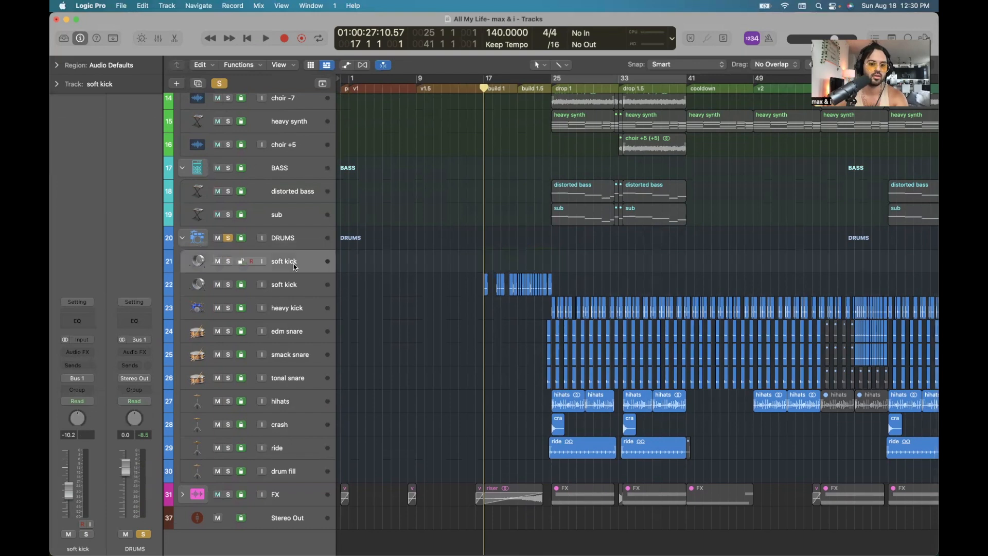
{"action": "key", "text": "alt+c"}
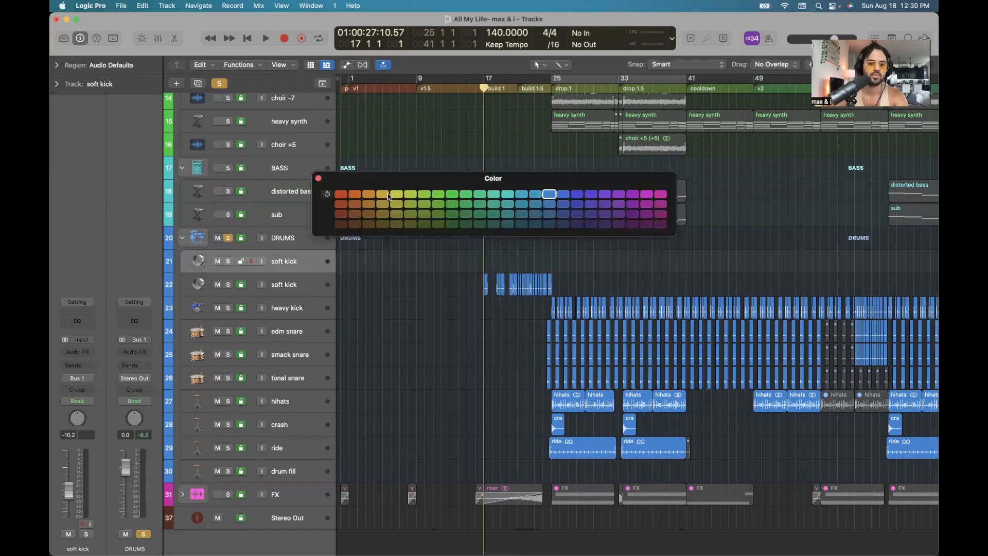
{"action": "left_click", "coordinate": [382, 204]}
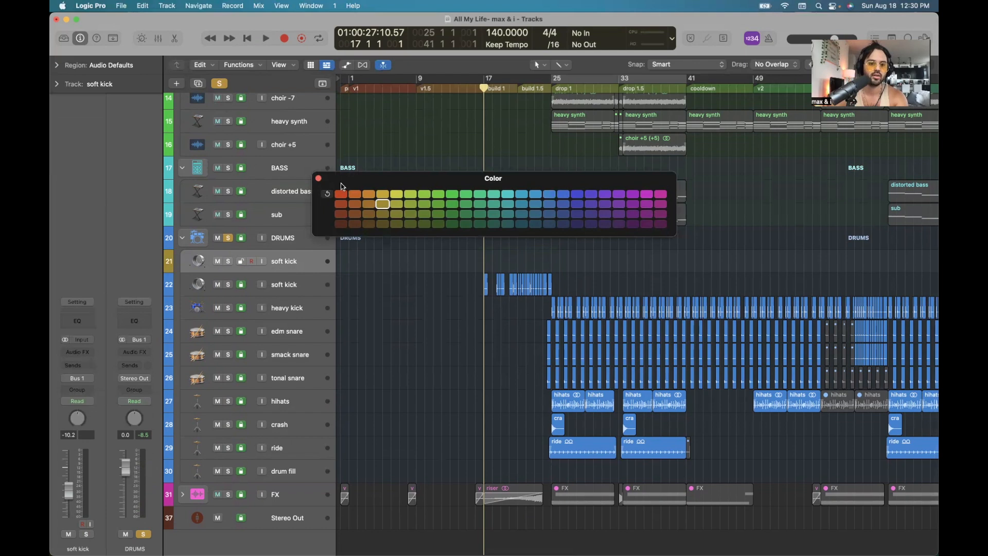
{"action": "left_click", "coordinate": [318, 179]}
Place a single soft kick sample at bar 17 on the new gold soft kick track.
{"action": "scroll", "coordinate": [403, 205], "scroll_direction": "up", "scroll_amount": 5}
{"action": "scroll", "coordinate": [404, 206], "scroll_direction": "down", "scroll_amount": 4}
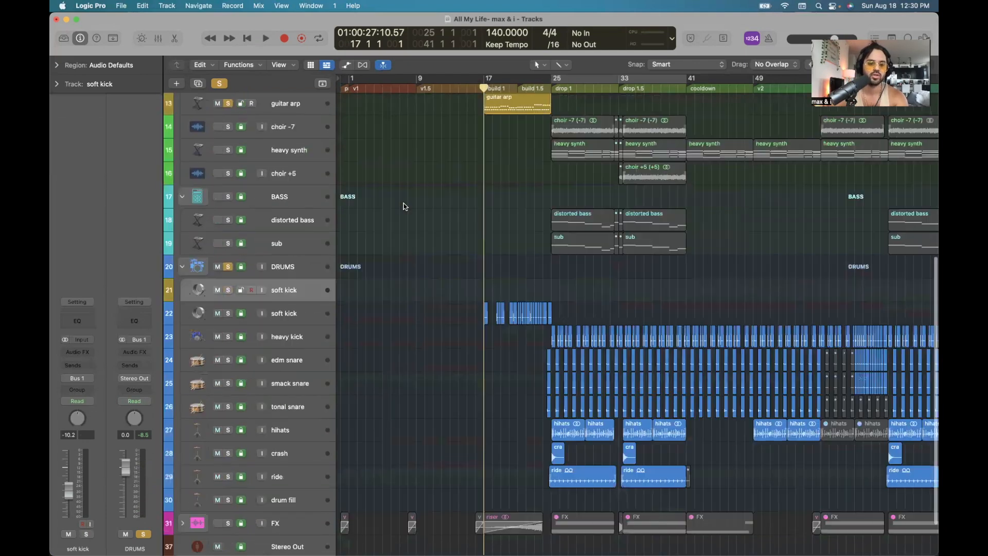
{"action": "scroll", "coordinate": [541, 213], "scroll_direction": "down", "scroll_amount": 2}
{"action": "key", "text": "super+Right"}
{"action": "key", "text": "super+Right"}
{"action": "key", "text": "super+Right"}
{"action": "key", "text": "super+Right"}
{"action": "key", "text": "super+Right"}
{"action": "key", "text": "super+Right"}
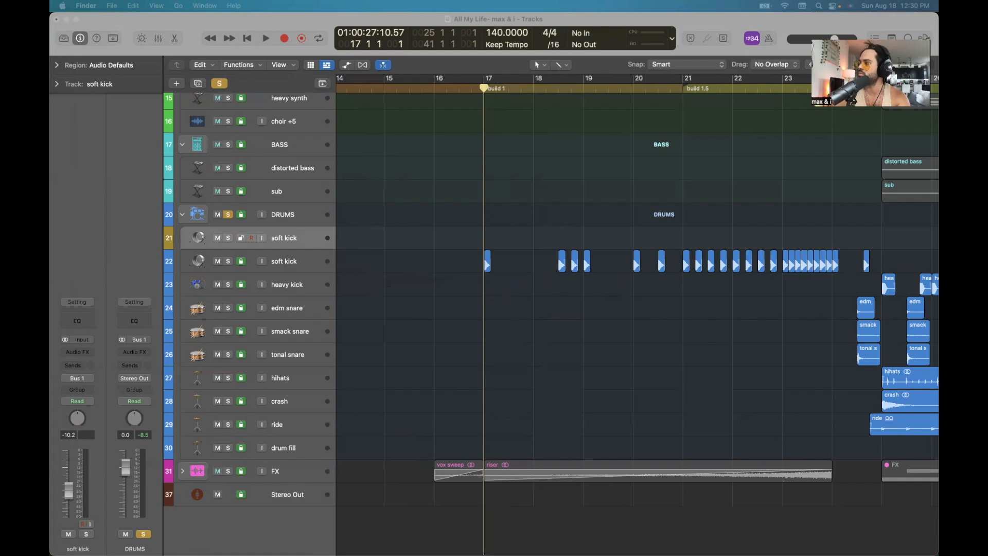
{"action": "left_click_drag", "start_coordinate": [664, 82], "coordinate": [487, 263]}
{"action": "left_click", "coordinate": [538, 233]}
{"action": "left_click", "coordinate": [538, 234]}
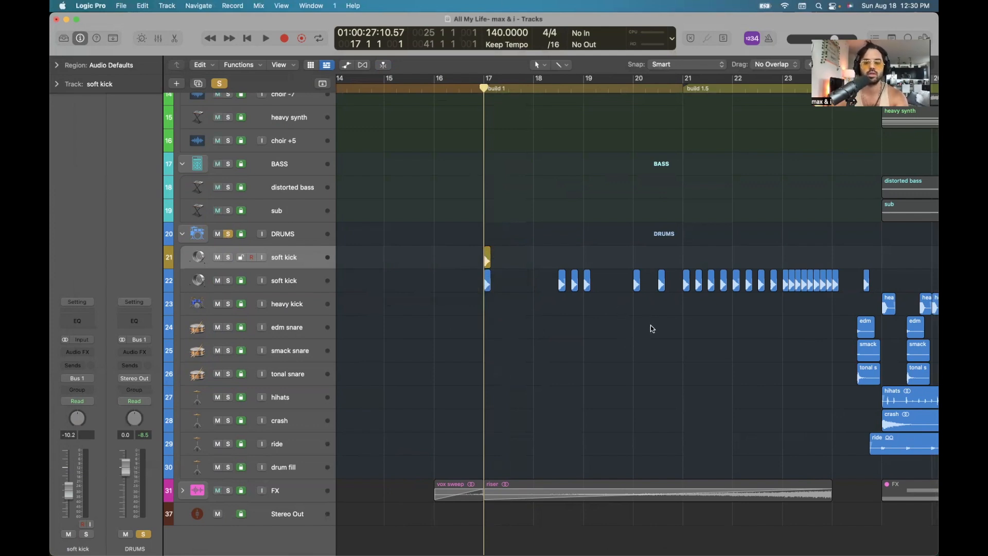
Mute the original blue soft kick track below the new one.
{"action": "scroll", "coordinate": [652, 325], "scroll_direction": "down", "scroll_amount": 5}
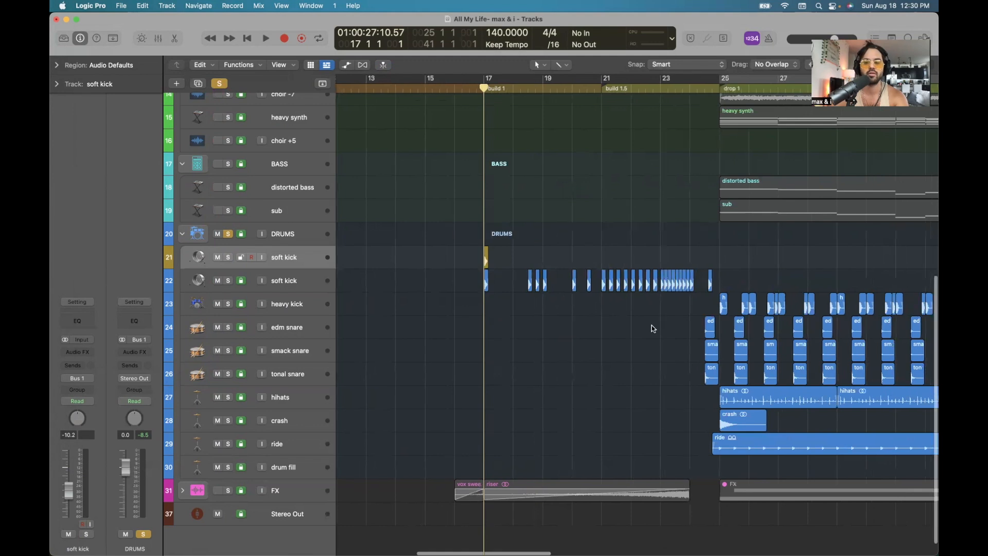
{"action": "key", "text": "super+Left"}
{"action": "key", "text": "super+Left"}
{"action": "key", "text": "super+Left"}
{"action": "key", "text": "super+Right"}
{"action": "key", "text": "super+Right"}
{"action": "key", "text": "super+Right"}
{"action": "key", "text": "super+Right"}
{"action": "scroll", "coordinate": [577, 335], "scroll_direction": "right", "scroll_amount": 5}
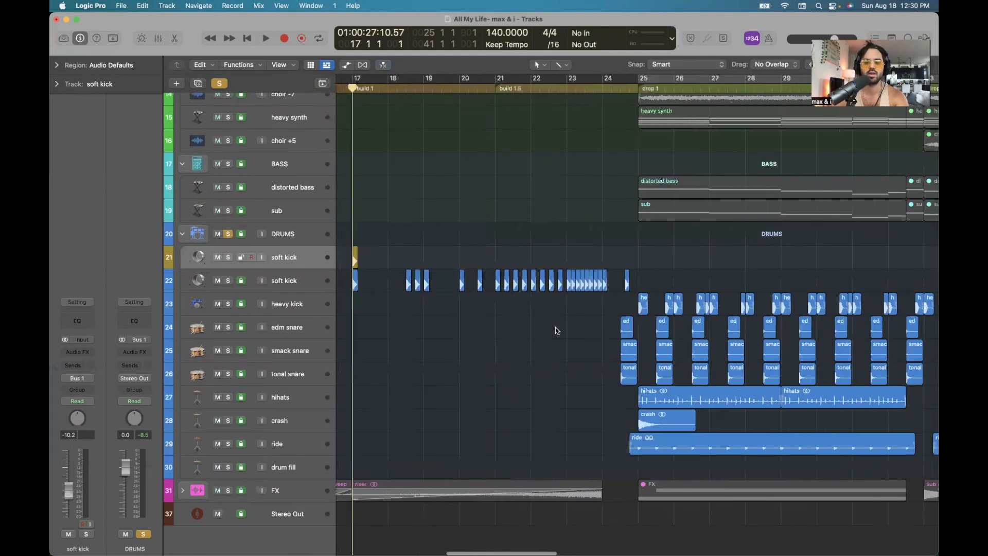
{"action": "scroll", "coordinate": [556, 331], "scroll_direction": "left", "scroll_amount": 3}
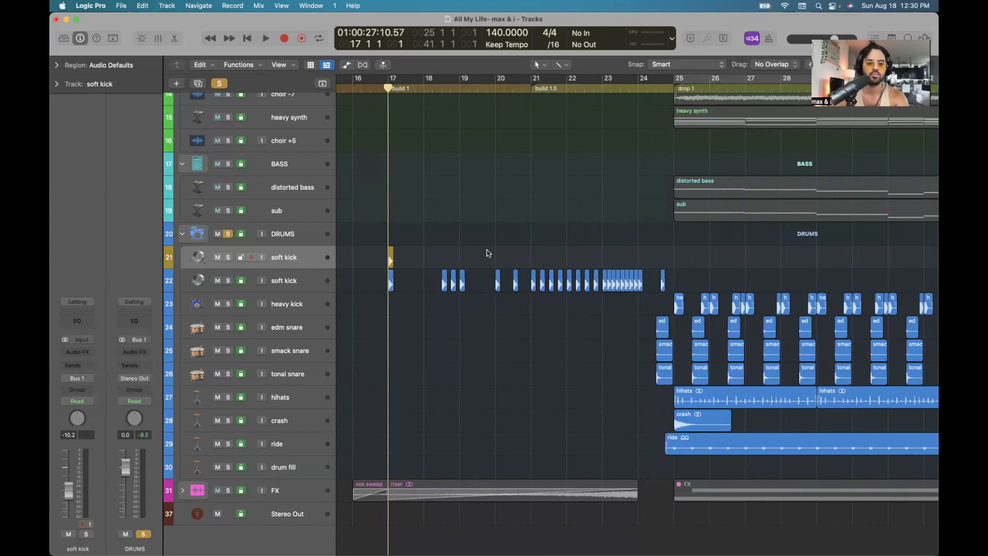
{"action": "left_click", "coordinate": [218, 280]}
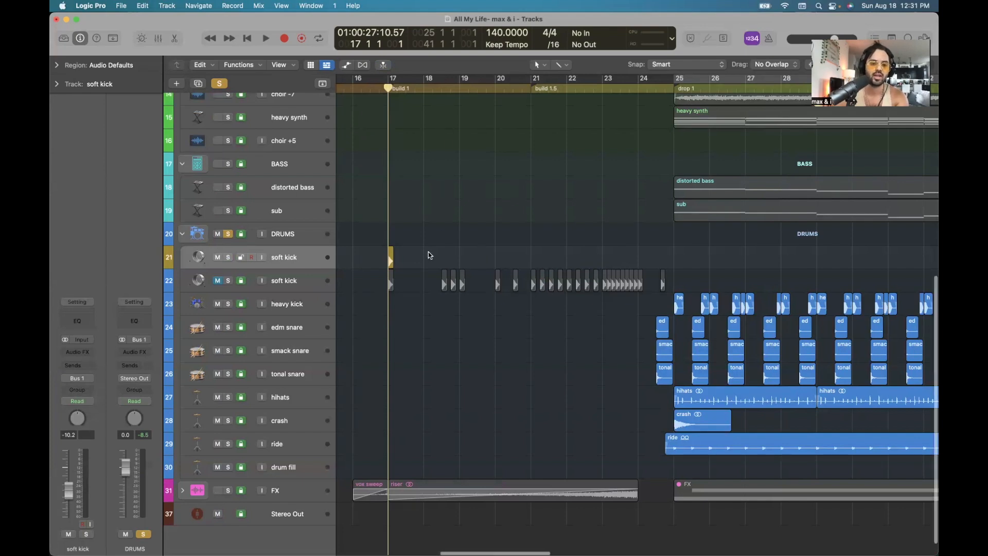
{"action": "scroll", "coordinate": [428, 253], "scroll_direction": "up", "scroll_amount": 10}
{"action": "scroll", "coordinate": [428, 253], "scroll_direction": "down", "scroll_amount": 1}
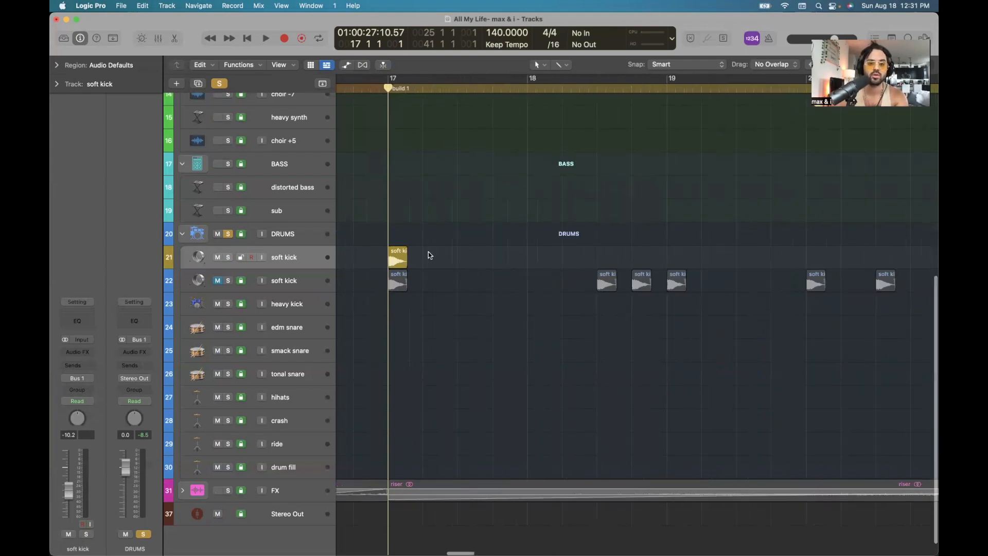
{"action": "scroll", "coordinate": [438, 178], "scroll_direction": "down", "scroll_amount": 8}
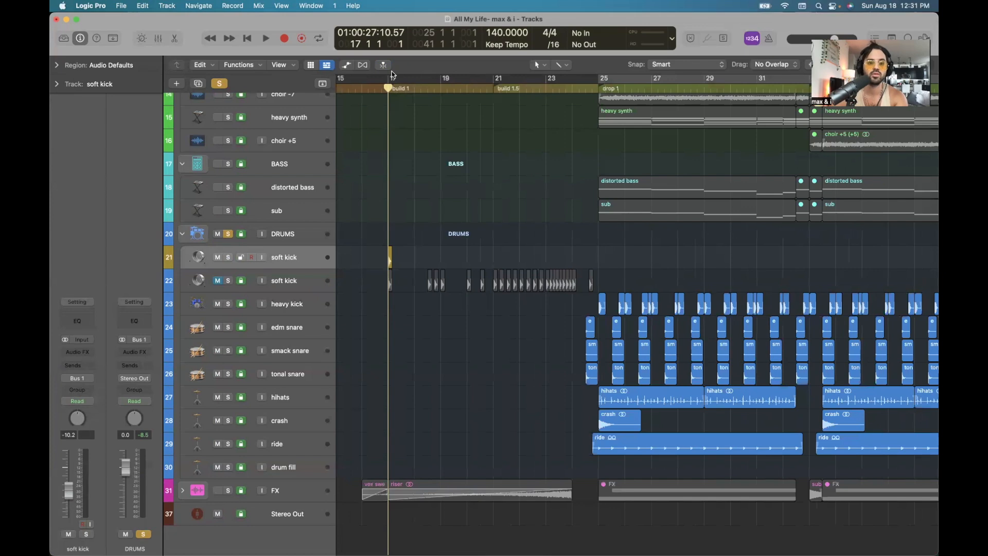
Set the cycle range from bar 17 to bar 25 and play the opening of build 1 with the first soft kick.
{"action": "left_click_drag", "start_coordinate": [389, 82], "coordinate": [597, 81]}
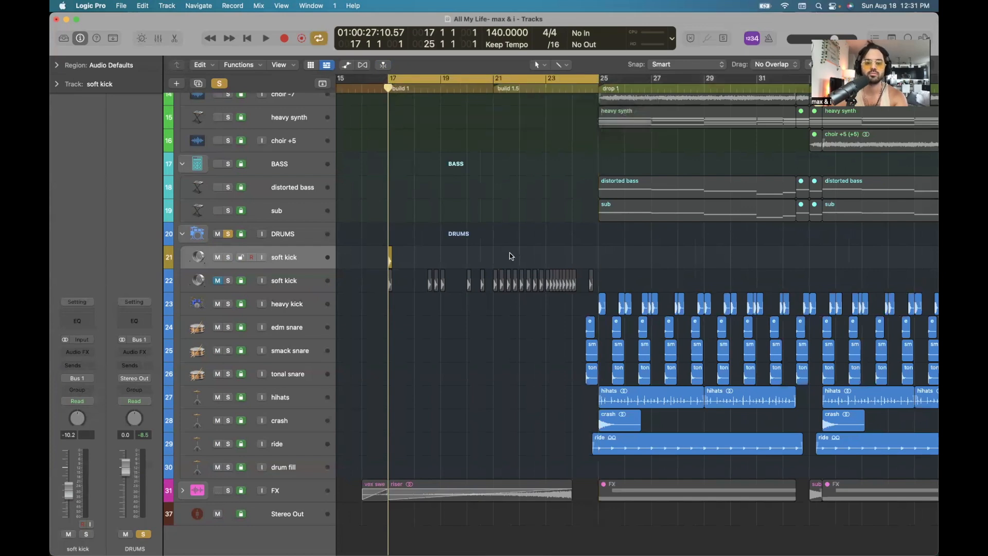
{"action": "key", "text": "super+Right"}
{"action": "key", "text": "super+Right"}
{"action": "key", "text": "super+Right"}
{"action": "key", "text": "super+Right"}
{"action": "key", "text": "super+Right"}
{"action": "key", "text": "super+Right"}
{"action": "key", "text": "super+Right"}
{"action": "key", "text": "super+Right"}
{"action": "key", "text": "super+Right"}
{"action": "key", "text": "super+Right"}
{"action": "key", "text": "space"}
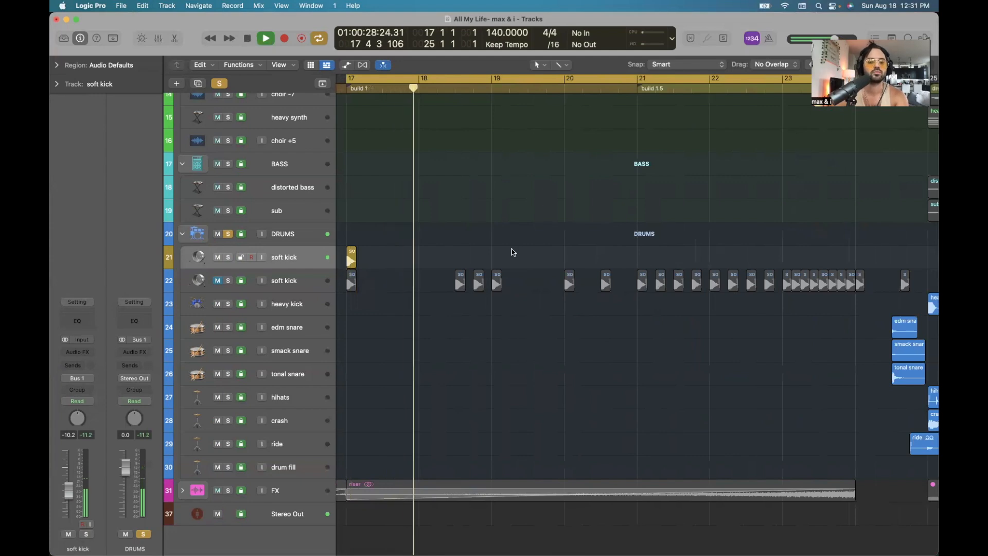
{"action": "key", "text": "space"}
Copy the soft kick to 18 3, 18 4 and bar 19 on the gold track, and play the build with the cycle off.
{"action": "left_click_drag", "start_coordinate": [353, 261], "coordinate": [496, 261]}
{"action": "scroll", "coordinate": [497, 260], "scroll_direction": "right", "scroll_amount": 5}
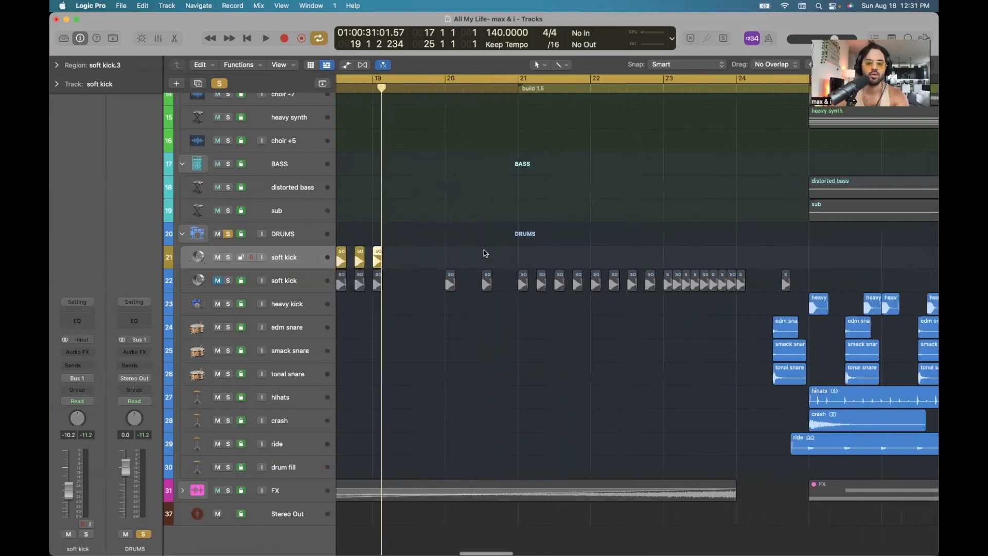
{"action": "key", "text": "c"}
{"action": "key", "text": "super+Left"}
{"action": "key", "text": "space"}
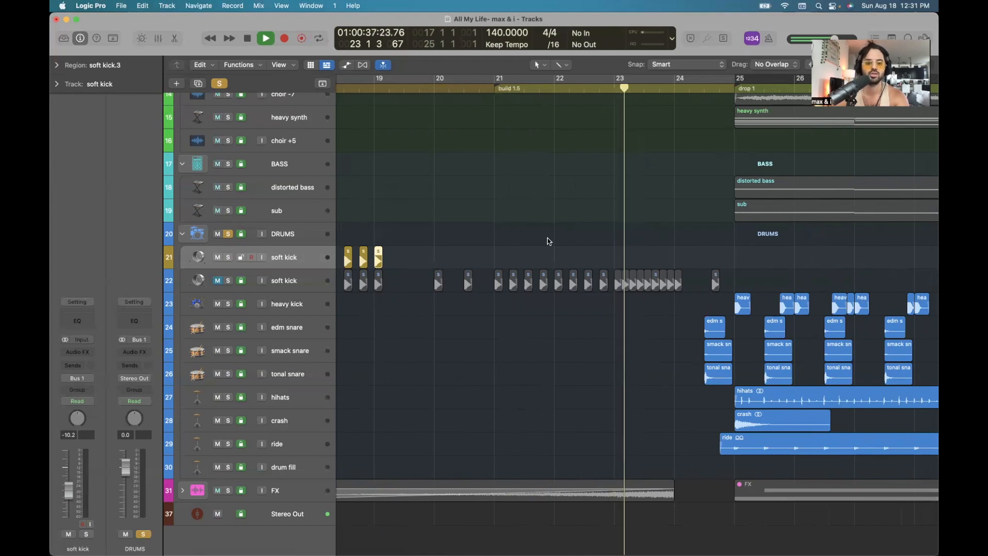
{"action": "scroll", "coordinate": [482, 250], "scroll_direction": "left", "scroll_amount": 2}
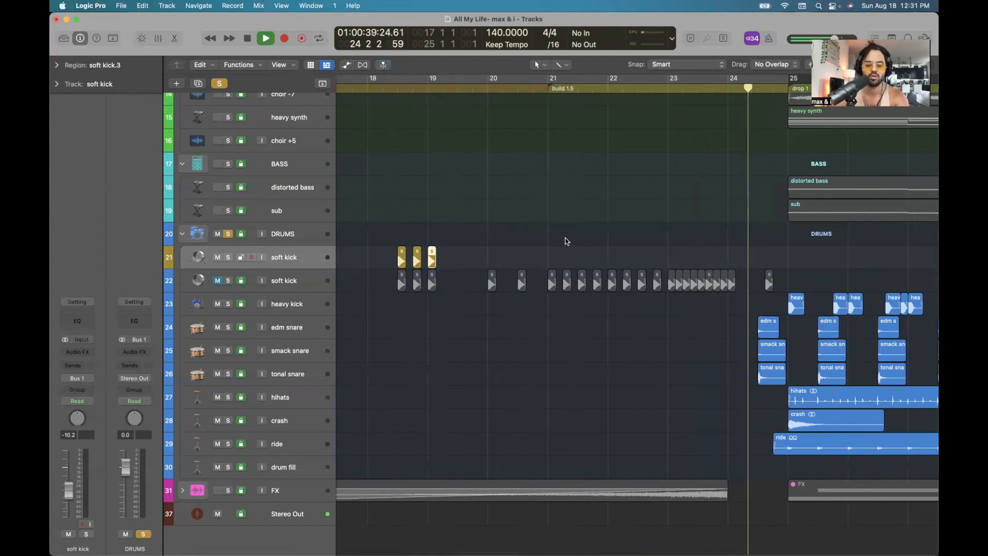
{"action": "key", "text": "space"}
Copy soft kicks on the gold track to 20 1 and 20 3, and to every beat of bars 21 to 23.
{"action": "left_click_drag", "start_coordinate": [432, 263], "coordinate": [604, 261]}
{"action": "scroll", "coordinate": [674, 256], "scroll_direction": "right", "scroll_amount": 3}
{"action": "key", "text": "super+Right"}
{"action": "key", "text": "super+Right"}
{"action": "scroll", "coordinate": [680, 264], "scroll_direction": "right", "scroll_amount": 3}
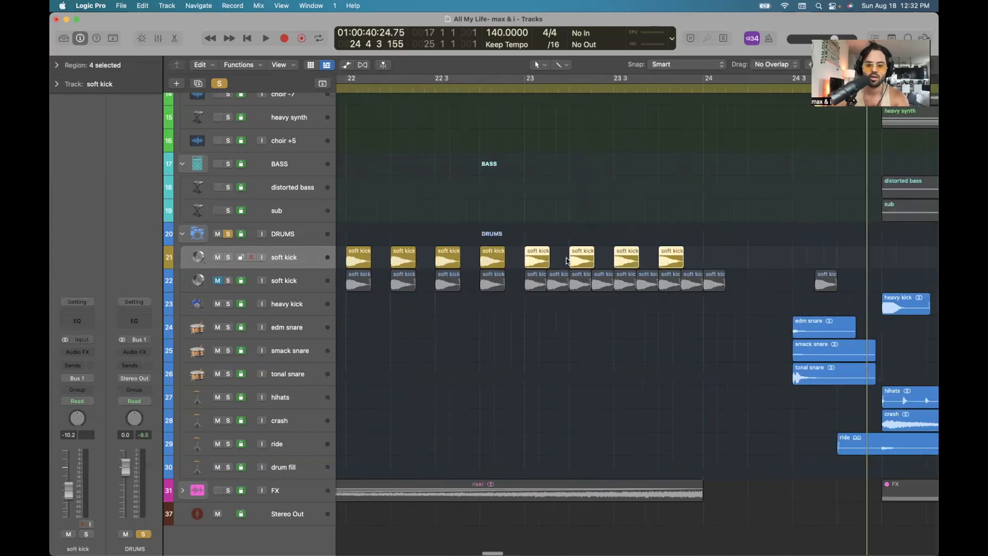
Trim the four selected soft kick regions in bar 23 so the first one ends at the playhead on 23 1 3.
{"action": "left_click", "coordinate": [503, 92]}
{"action": "key", "text": "super+Right"}
{"action": "key", "text": "super+Right"}
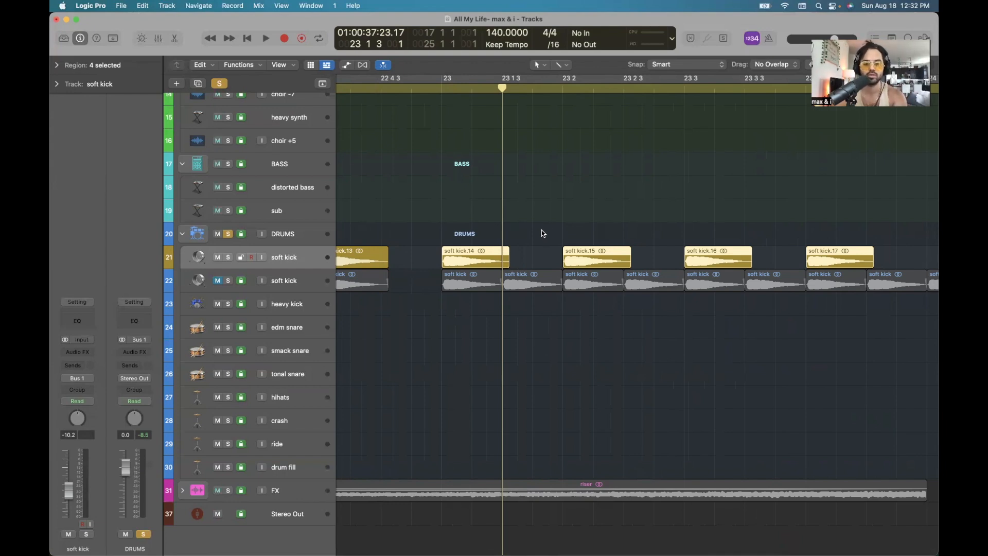
{"action": "left_click_drag", "start_coordinate": [506, 262], "coordinate": [502, 262]}
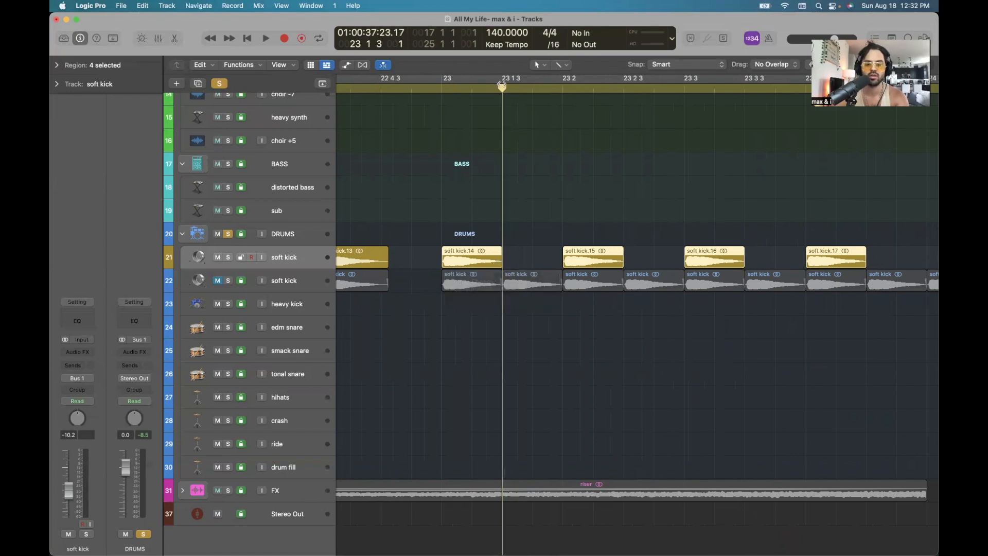
Copy the four bar 23 soft kicks an eighth note later, starting at 23 1 3, to fill the gaps between them.
{"action": "left_click_drag", "start_coordinate": [465, 257], "coordinate": [525, 259]}
{"action": "key", "text": "super+Left"}
{"action": "key", "text": "super+Left"}
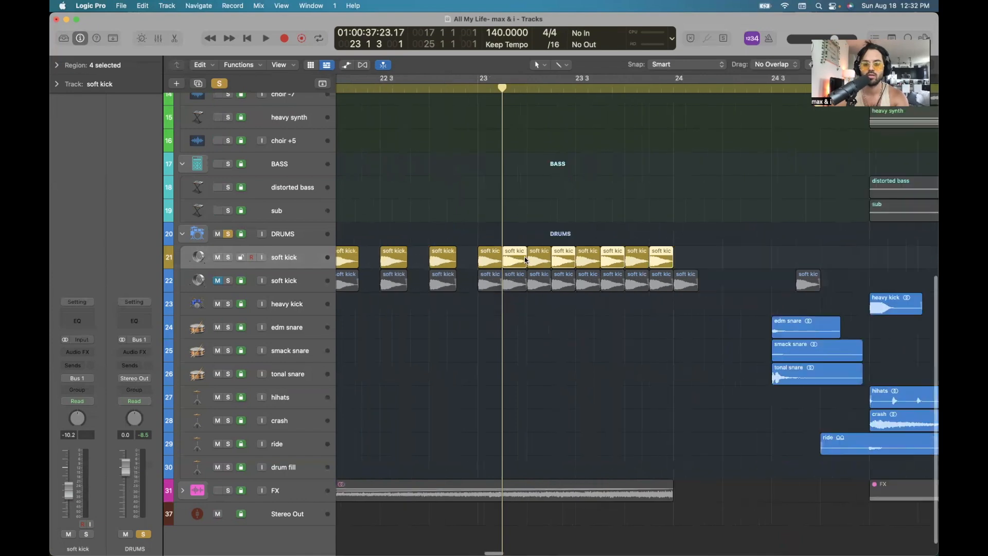
Copy the soft kick to bar 24 and to 24 3 3 on the gold track, matching the muted original.
{"action": "scroll", "coordinate": [679, 270], "scroll_direction": "right", "scroll_amount": 4}
{"action": "left_click", "coordinate": [618, 256]}
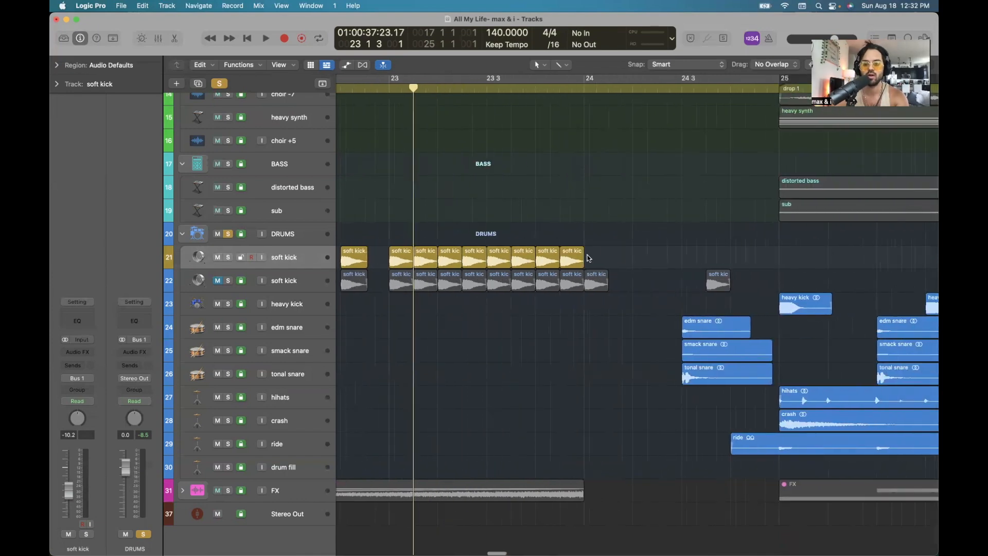
{"action": "left_click_drag", "start_coordinate": [573, 261], "coordinate": [597, 260]}
{"action": "scroll", "coordinate": [644, 258], "scroll_direction": "right", "scroll_amount": 2}
{"action": "scroll", "coordinate": [645, 257], "scroll_direction": "right", "scroll_amount": 1}
{"action": "left_click_drag", "start_coordinate": [508, 259], "coordinate": [632, 260]}
{"action": "scroll", "coordinate": [516, 335], "scroll_direction": "down", "scroll_amount": 2}
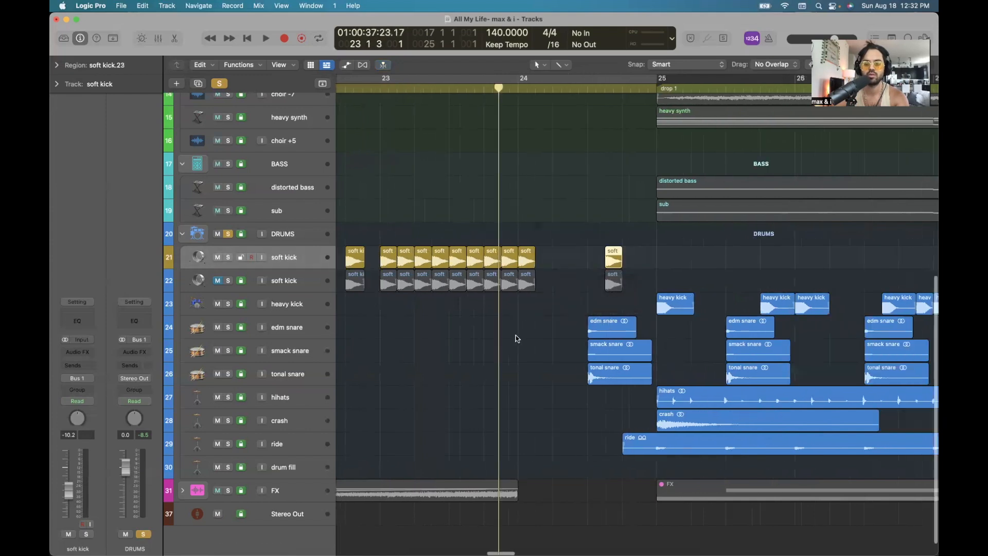
{"action": "scroll", "coordinate": [516, 335], "scroll_direction": "down", "scroll_amount": 4}
{"action": "left_click", "coordinate": [573, 326]}
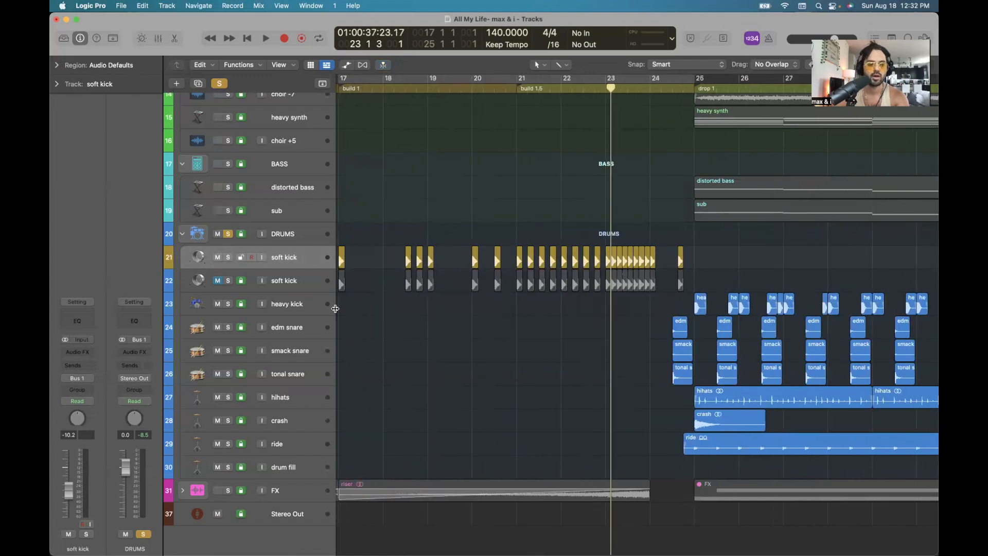
Mute the drum tracks from heavy kick down to drum fill, and play the soft kick pattern with bars 16 to 27 cycled.
{"action": "left_click_drag", "start_coordinate": [221, 303], "coordinate": [219, 466]}
{"action": "scroll", "coordinate": [478, 334], "scroll_direction": "down", "scroll_amount": 3}
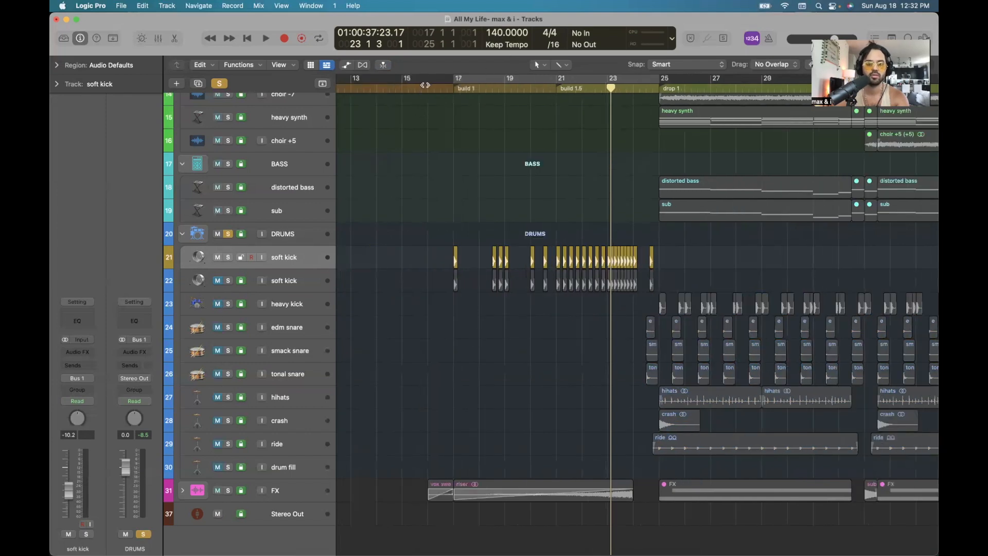
{"action": "left_click_drag", "start_coordinate": [425, 82], "coordinate": [711, 82]}
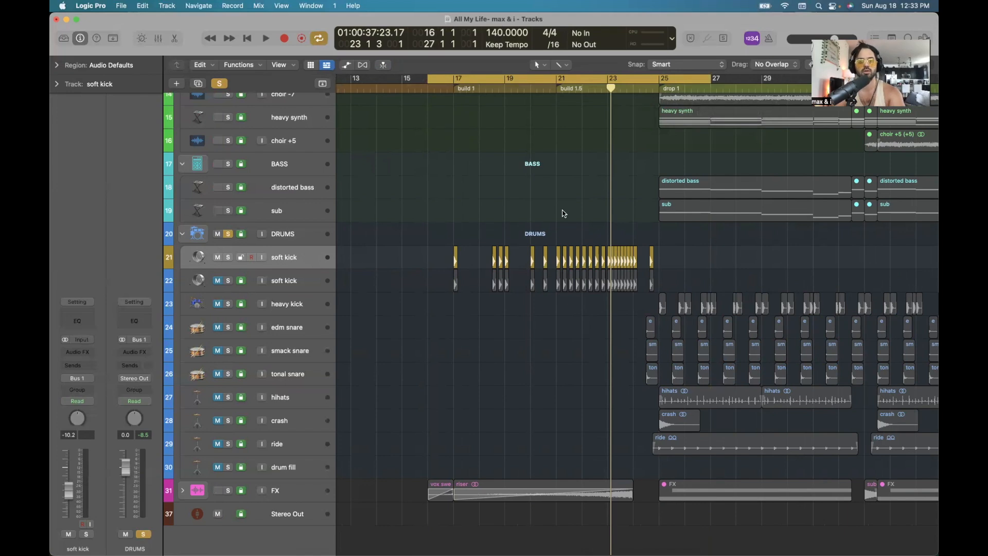
{"action": "key", "text": "space"}
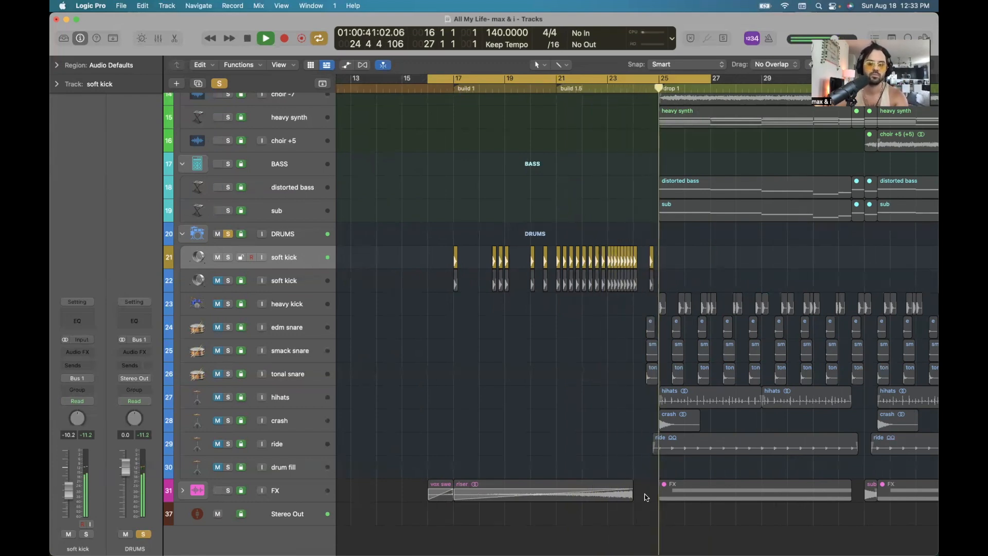
{"action": "key", "text": "space"}
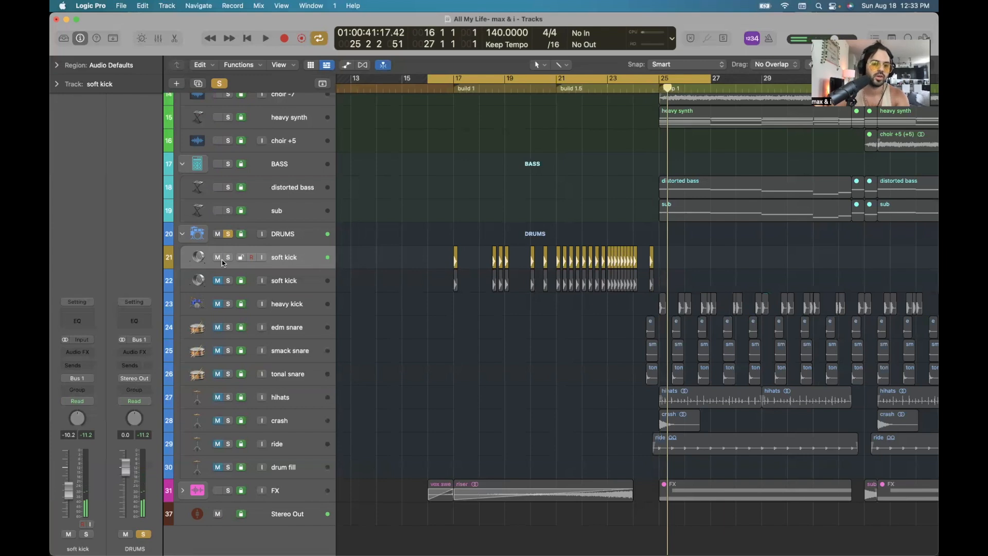
Unmute and duplicate the edm snare track, keep the empty copy above the original and color it gold.
{"action": "scroll", "coordinate": [517, 364], "scroll_direction": "right", "scroll_amount": 5}
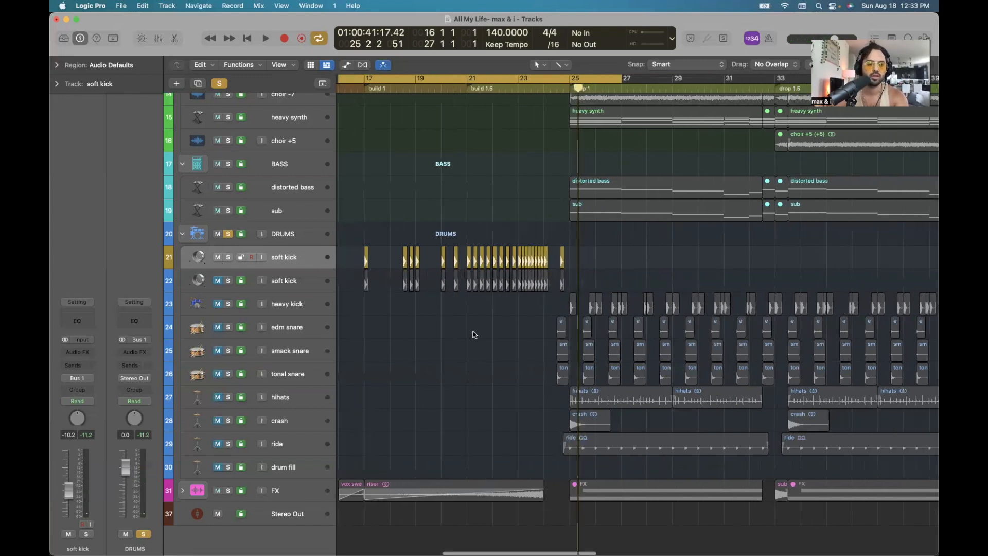
{"action": "scroll", "coordinate": [473, 333], "scroll_direction": "right", "scroll_amount": 1}
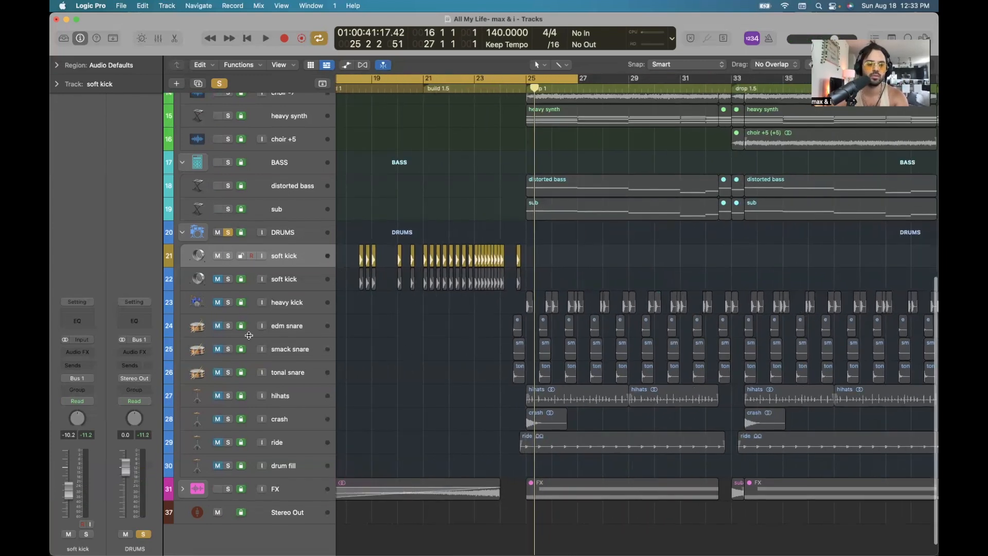
{"action": "left_click", "coordinate": [217, 328]}
{"action": "left_click", "coordinate": [300, 324]}
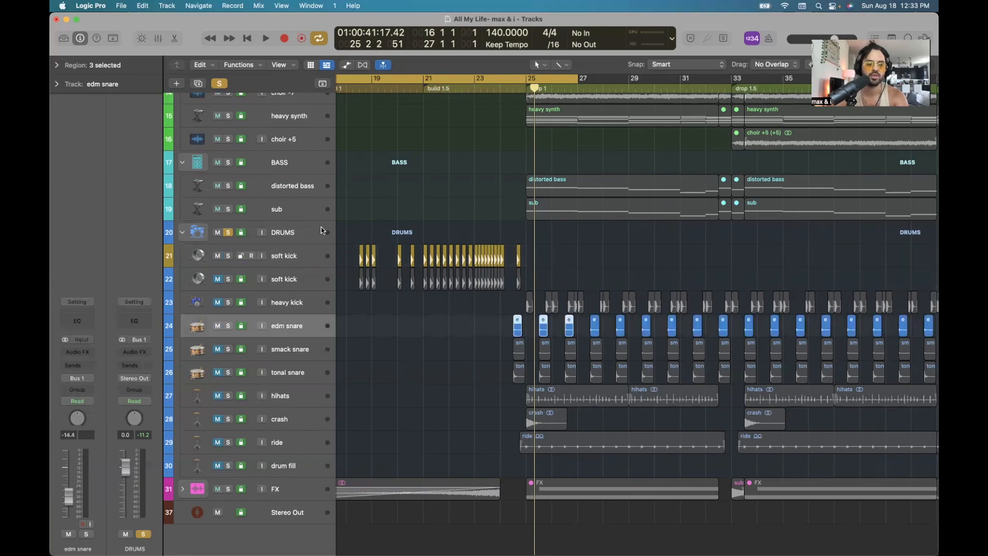
{"action": "left_click", "coordinate": [197, 83]}
{"action": "left_click_drag", "start_coordinate": [299, 349], "coordinate": [286, 329]}
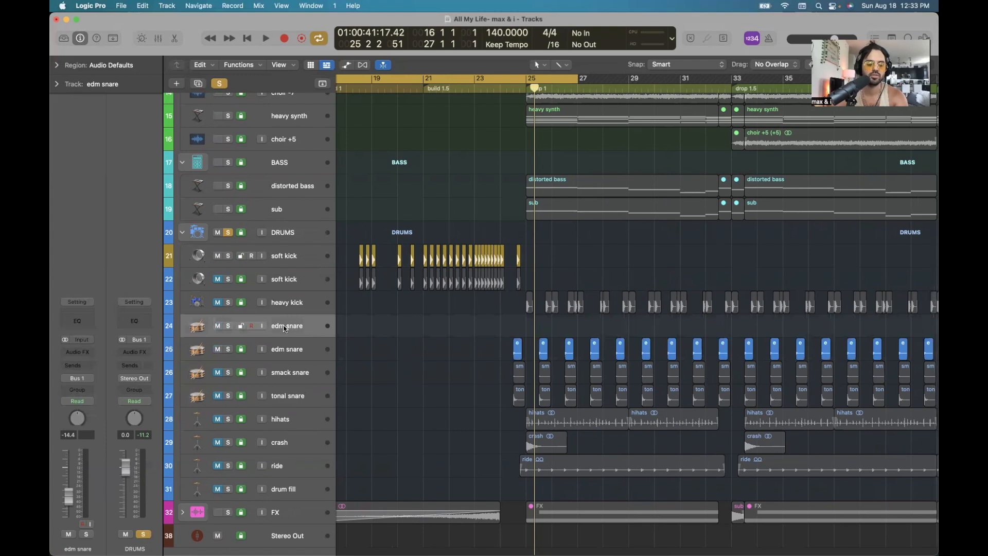
{"action": "key", "text": "alt+c"}
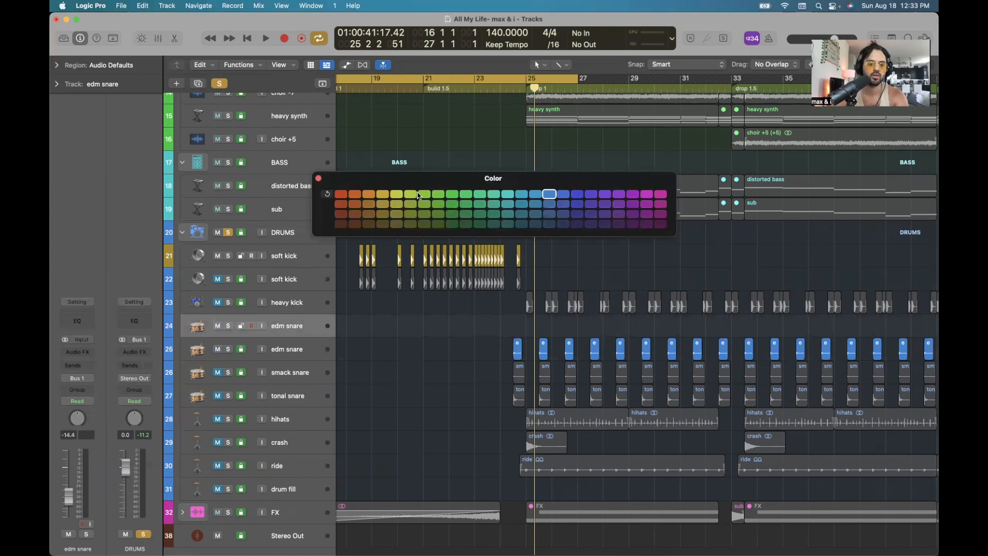
{"action": "left_click", "coordinate": [319, 178]}
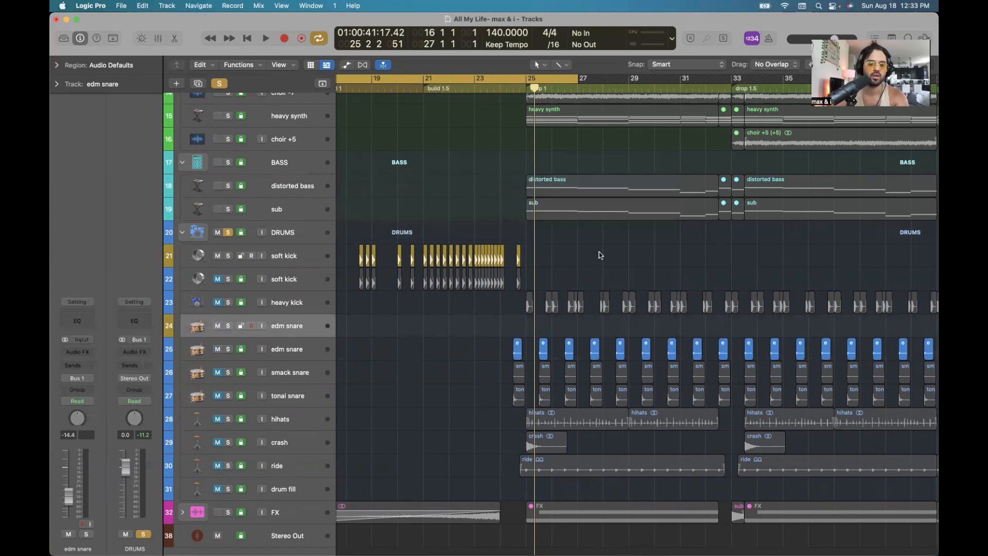
Place a single edm snare sample near the start of drop 1 on the new gold edm snare track.
{"action": "scroll", "coordinate": [599, 252], "scroll_direction": "left", "scroll_amount": 2}
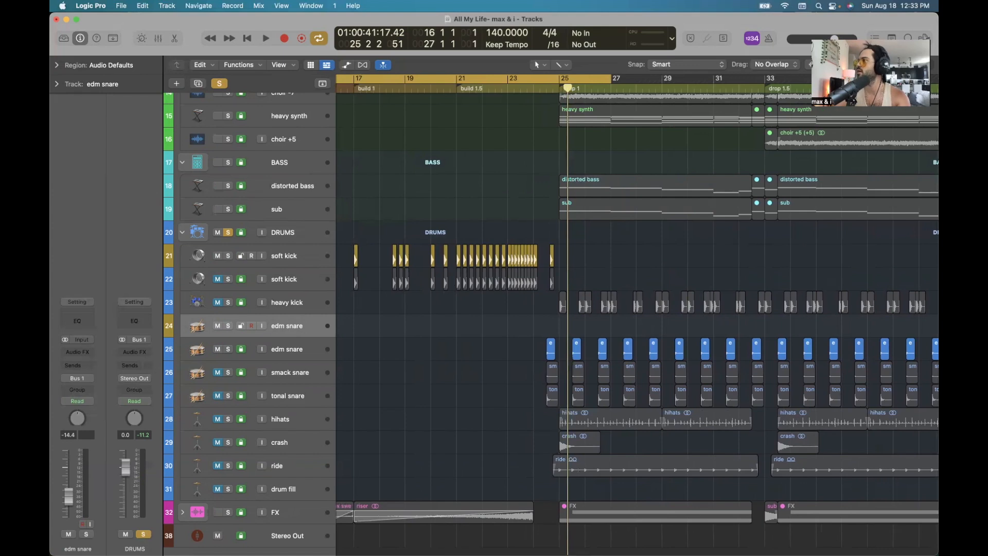
{"action": "left_click_drag", "start_coordinate": [937, 235], "coordinate": [568, 325]}
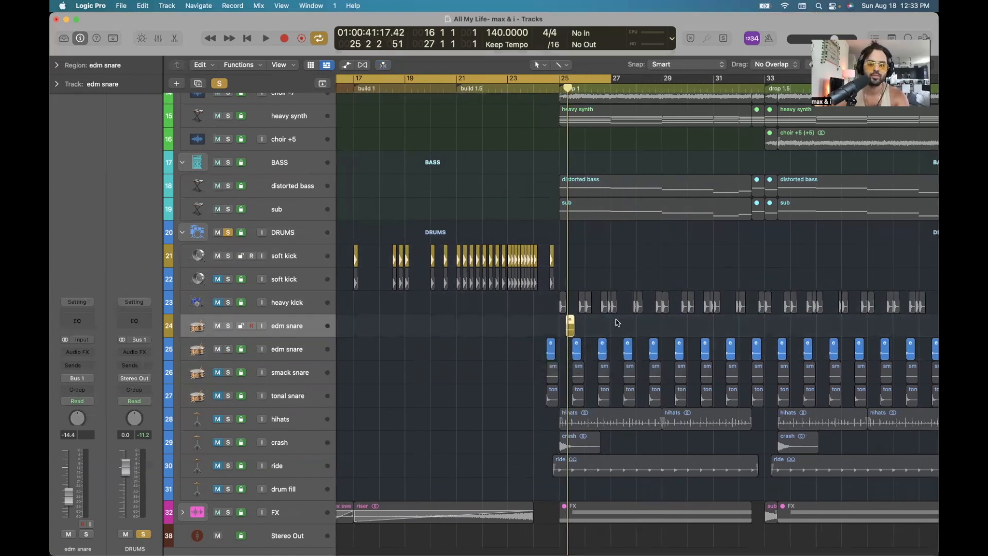
{"action": "scroll", "coordinate": [617, 322], "scroll_direction": "right", "scroll_amount": 5}
{"action": "key", "text": "super+Right"}
{"action": "key", "text": "super+Right"}
{"action": "scroll", "coordinate": [618, 323], "scroll_direction": "left", "scroll_amount": 5}
With bars 24 to 27 cycled, move the edm snare sample to 24 3 and mute the original blue edm snare track.
{"action": "left_click", "coordinate": [495, 78]}
{"action": "left_click_drag", "start_coordinate": [495, 78], "coordinate": [676, 79]}
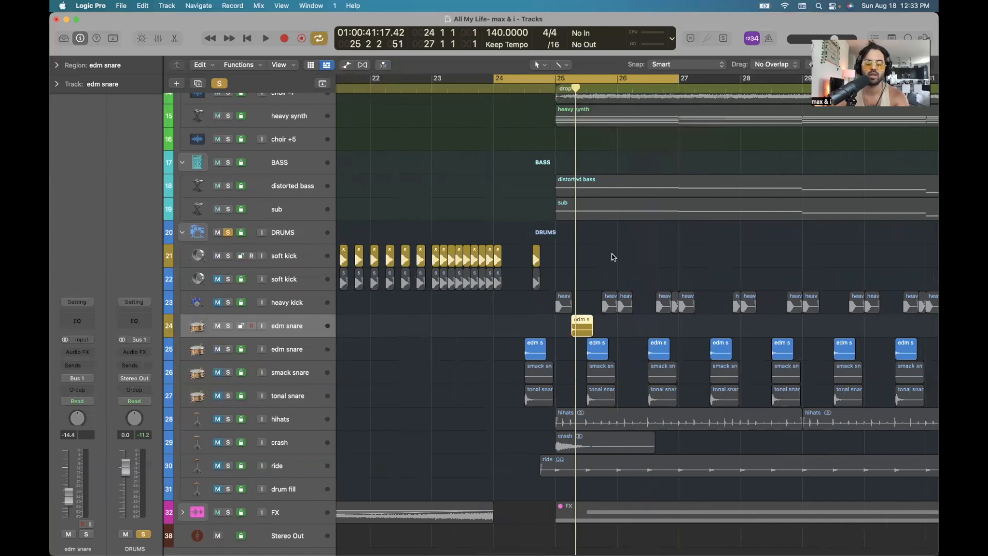
{"action": "left_click_drag", "start_coordinate": [574, 327], "coordinate": [527, 328]}
{"action": "left_click", "coordinate": [219, 350]}
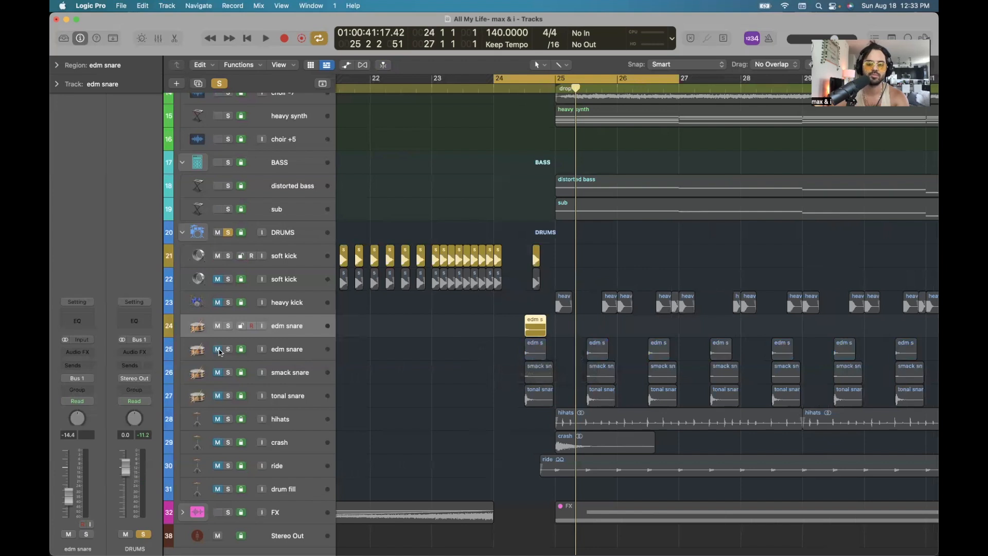
Cycle bars 21 to 27 and play the transition from build 1.5 into drop 1 with the edm snare.
{"action": "left_click", "coordinate": [596, 258]}
{"action": "scroll", "coordinate": [595, 257], "scroll_direction": "down", "scroll_amount": 3}
{"action": "scroll", "coordinate": [596, 257], "scroll_direction": "down", "scroll_amount": 2}
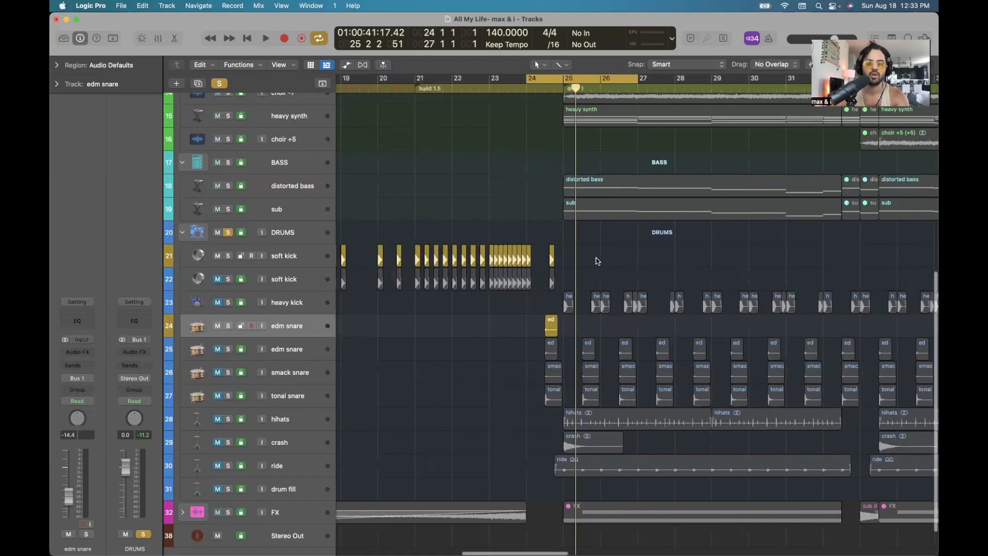
{"action": "left_click_drag", "start_coordinate": [442, 78], "coordinate": [632, 78]}
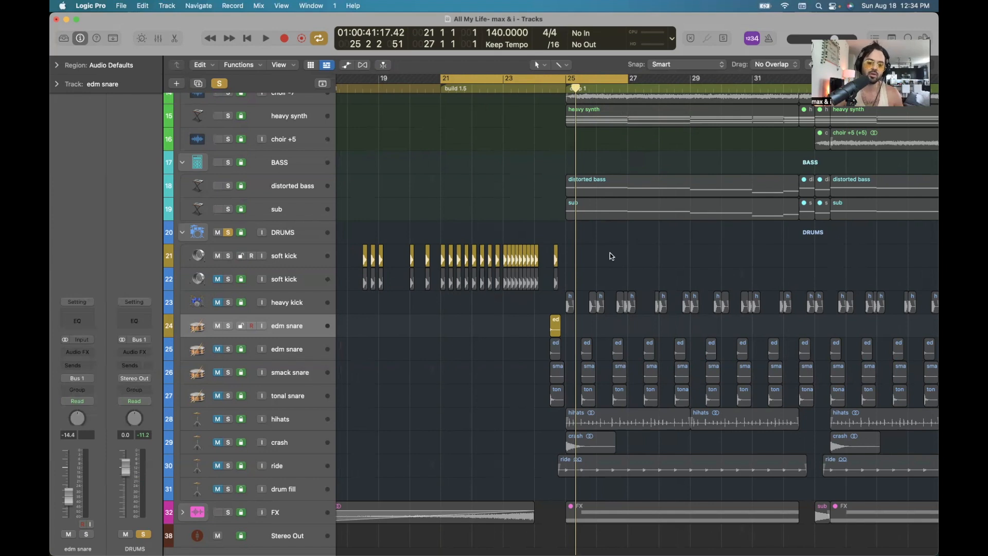
{"action": "key", "text": "space"}
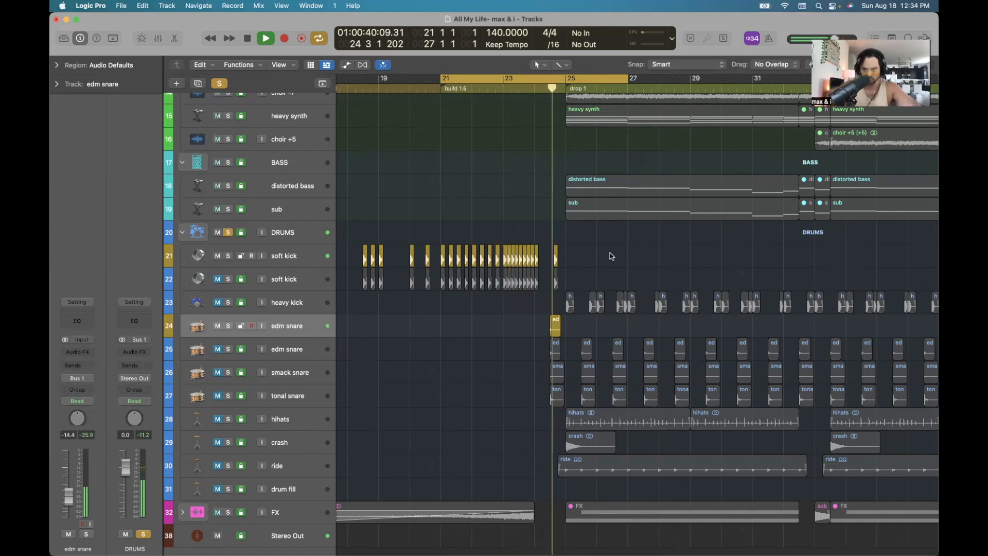
{"action": "key", "text": "space"}
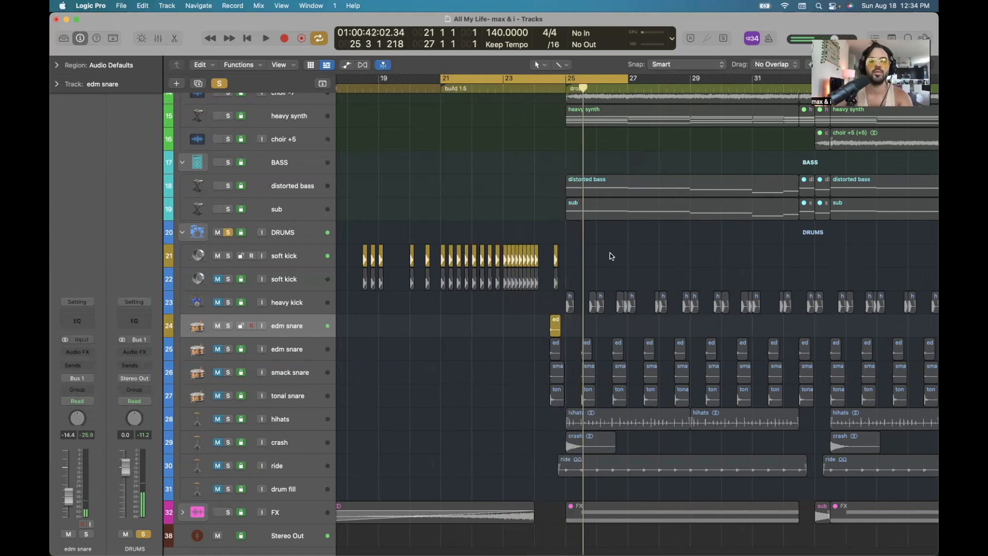
Examine where the original snares fall in drop 1, setting the playhead to 25 3 and then 26 3.
{"action": "scroll", "coordinate": [596, 273], "scroll_direction": "down", "scroll_amount": 2}
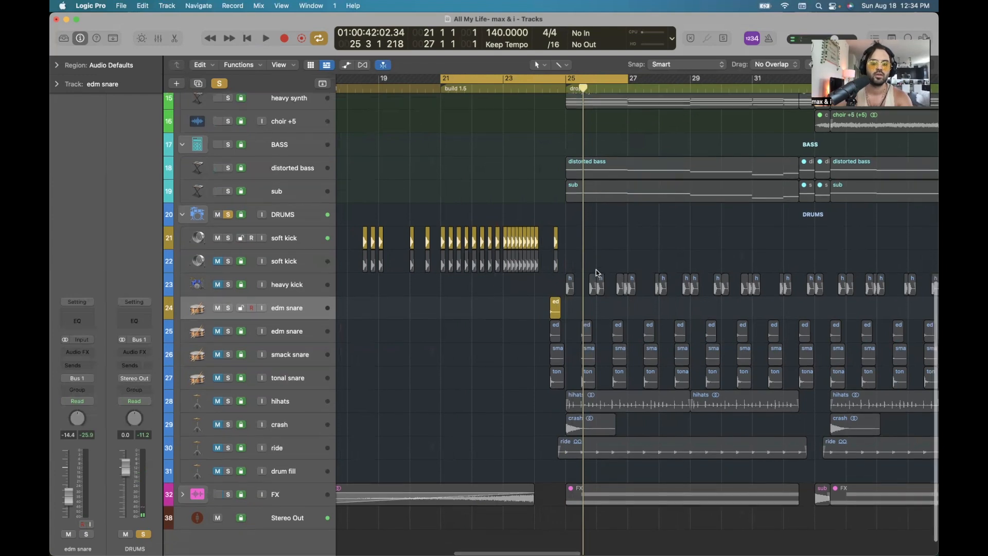
{"action": "key", "text": "super+Right"}
{"action": "key", "text": "super+Right"}
{"action": "scroll", "coordinate": [596, 273], "scroll_direction": "right", "scroll_amount": 3}
{"action": "key", "text": "super+Left"}
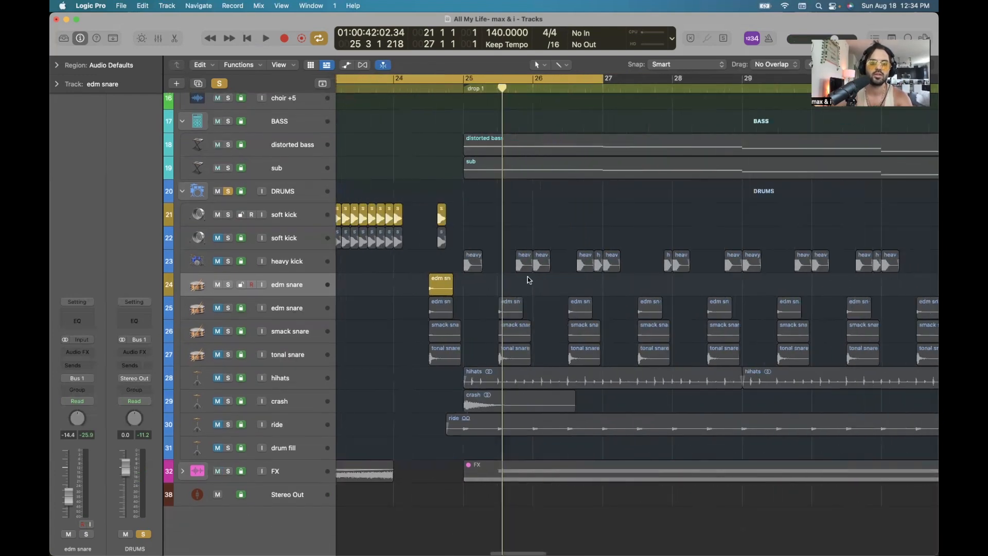
{"action": "scroll", "coordinate": [527, 277], "scroll_direction": "right", "scroll_amount": 1}
{"action": "left_click", "coordinate": [494, 89]}
{"action": "scroll", "coordinate": [564, 102], "scroll_direction": "left", "scroll_amount": 5}
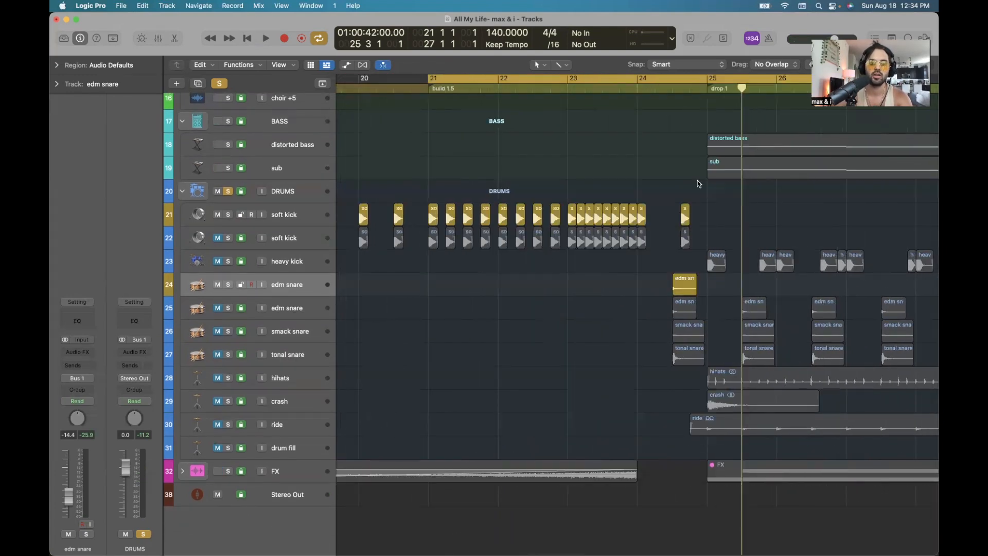
{"action": "scroll", "coordinate": [698, 184], "scroll_direction": "right", "scroll_amount": 5}
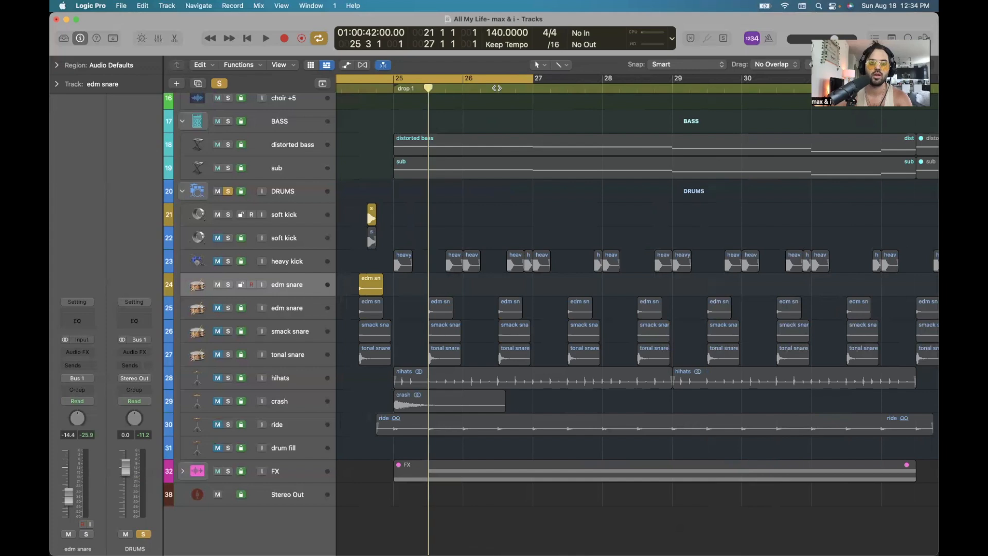
{"action": "left_click", "coordinate": [497, 88]}
{"action": "scroll", "coordinate": [617, 174], "scroll_direction": "left", "scroll_amount": 5}
{"action": "scroll", "coordinate": [717, 193], "scroll_direction": "right", "scroll_amount": 4}
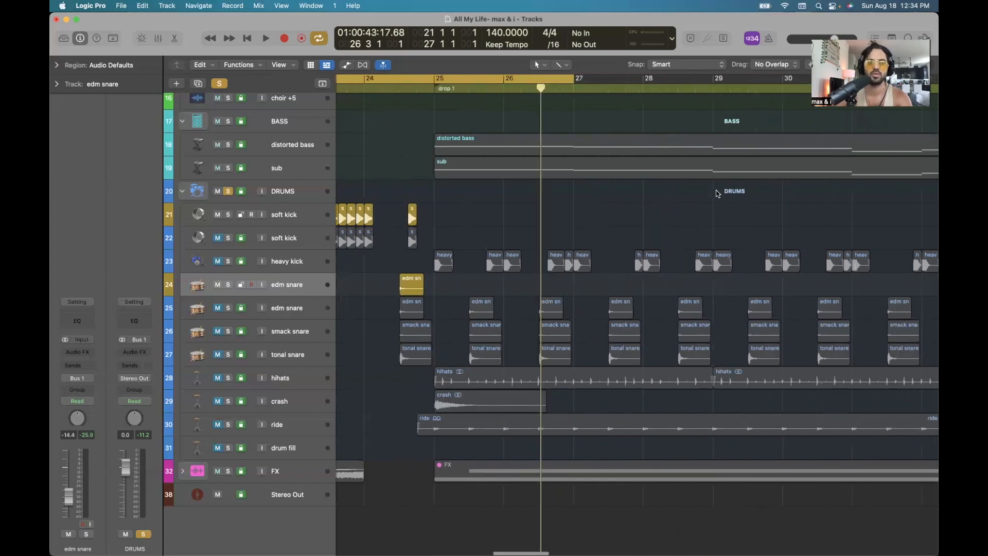
Copy the gold edm snare sample onto beat 3 of bars 25 to 28 in drop 1.
{"action": "scroll", "coordinate": [719, 193], "scroll_direction": "right", "scroll_amount": 1}
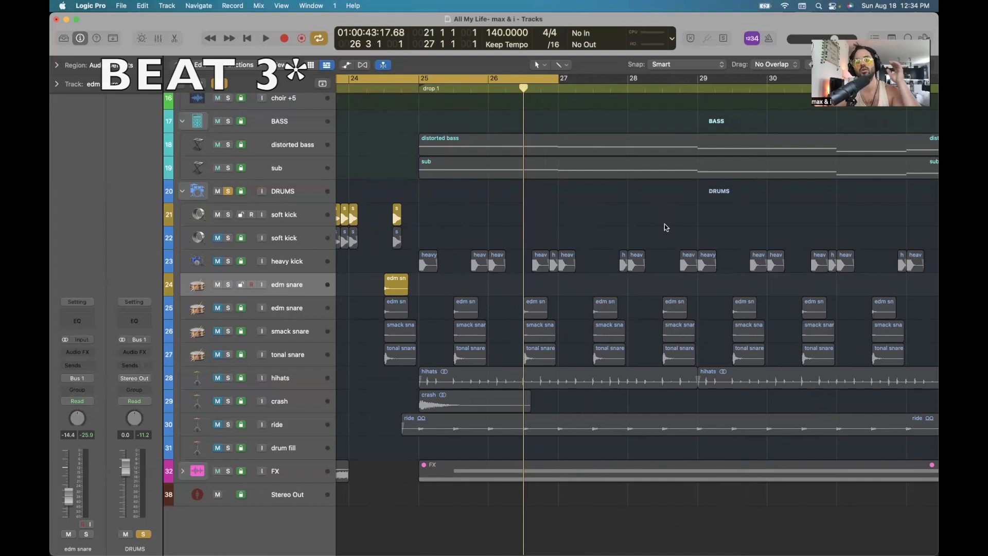
{"action": "scroll", "coordinate": [665, 223], "scroll_direction": "left", "scroll_amount": 3}
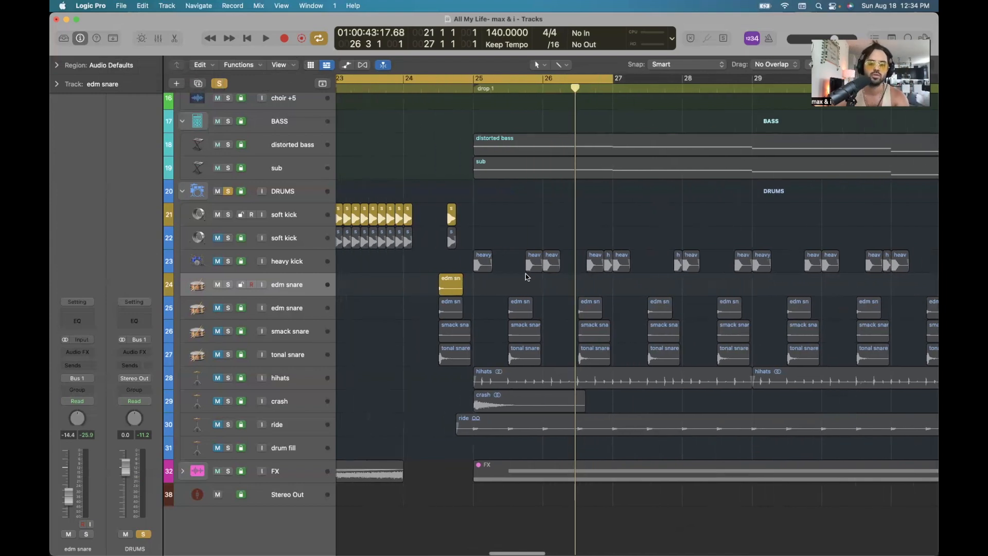
{"action": "left_click_drag", "start_coordinate": [451, 287], "coordinate": [597, 286]}
{"action": "left_click", "coordinate": [514, 290], "text": "shift"}
{"action": "left_click_drag", "start_coordinate": [522, 289], "coordinate": [667, 286]}
{"action": "scroll", "coordinate": [668, 286], "scroll_direction": "down", "scroll_amount": 5}
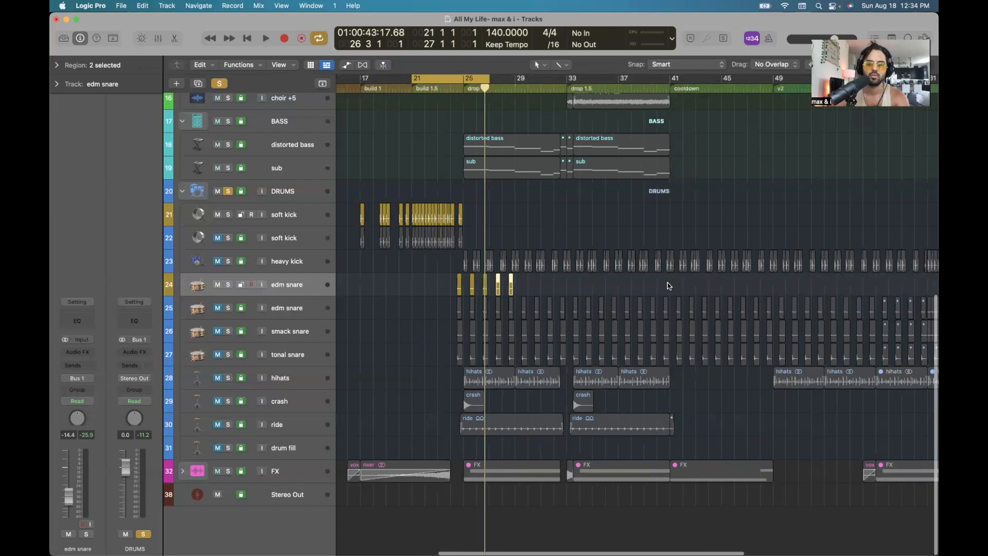
Cycle bars 25 to 41, and repeat the four edm snares of bars 25 to 28 with the copies starting at 29 3.
{"action": "scroll", "coordinate": [668, 283], "scroll_direction": "down", "scroll_amount": 2}
{"action": "left_click_drag", "start_coordinate": [493, 78], "coordinate": [657, 84]}
{"action": "left_click", "coordinate": [659, 88]}
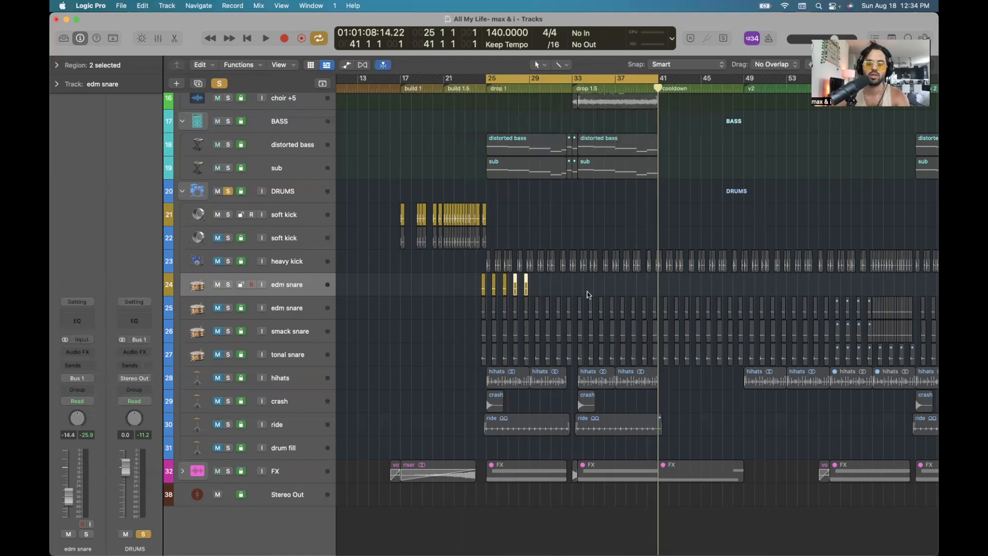
{"action": "left_click", "coordinate": [503, 289], "text": "shift"}
{"action": "left_click", "coordinate": [494, 286], "text": "shift"}
{"action": "key", "text": "super+r"}
{"action": "scroll", "coordinate": [565, 300], "scroll_direction": "up", "scroll_amount": 5}
{"action": "left_click", "coordinate": [562, 89]}
{"action": "key", "text": "semicolon"}
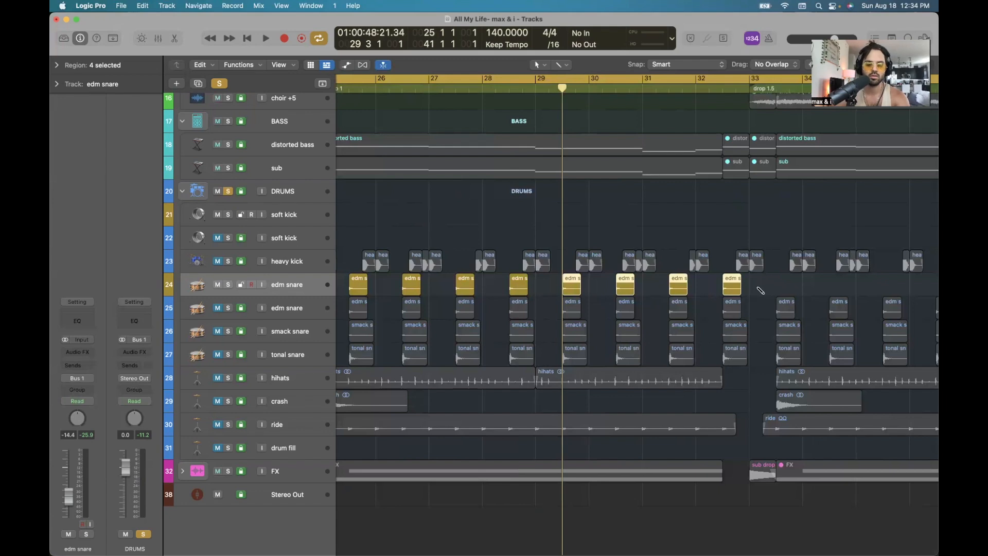
Repeat the group of four edm snares twice more, moving the copies to start at 33 3 and 37 3 in drop 1.5.
{"action": "key", "text": "super+r"}
{"action": "scroll", "coordinate": [760, 291], "scroll_direction": "right", "scroll_amount": 5}
{"action": "left_click", "coordinate": [494, 89]}
{"action": "key", "text": "semicolon"}
{"action": "scroll", "coordinate": [707, 253], "scroll_direction": "right", "scroll_amount": 4}
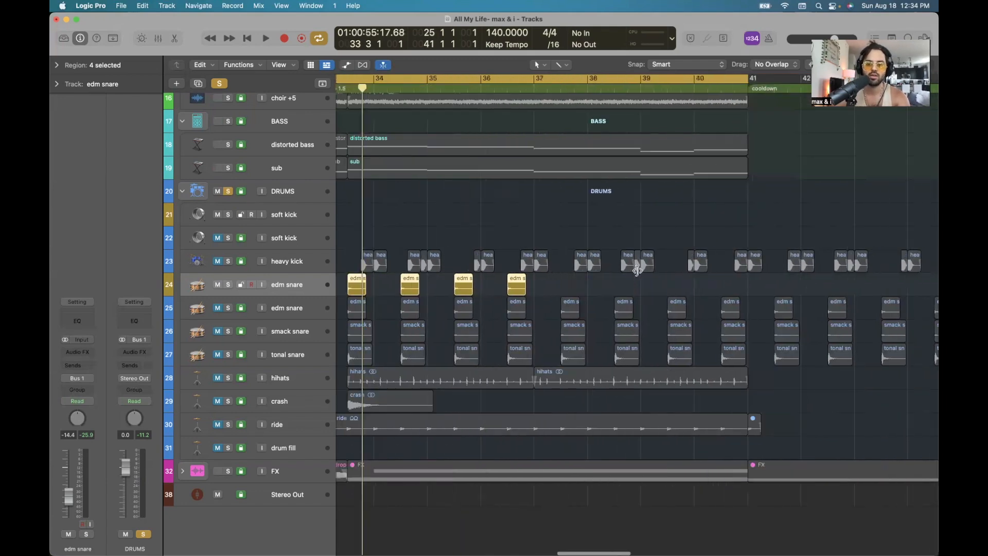
{"action": "key", "text": "super+r"}
{"action": "left_click", "coordinate": [525, 91]}
{"action": "key", "text": "semicolon"}
{"action": "scroll", "coordinate": [603, 230], "scroll_direction": "down", "scroll_amount": 5}
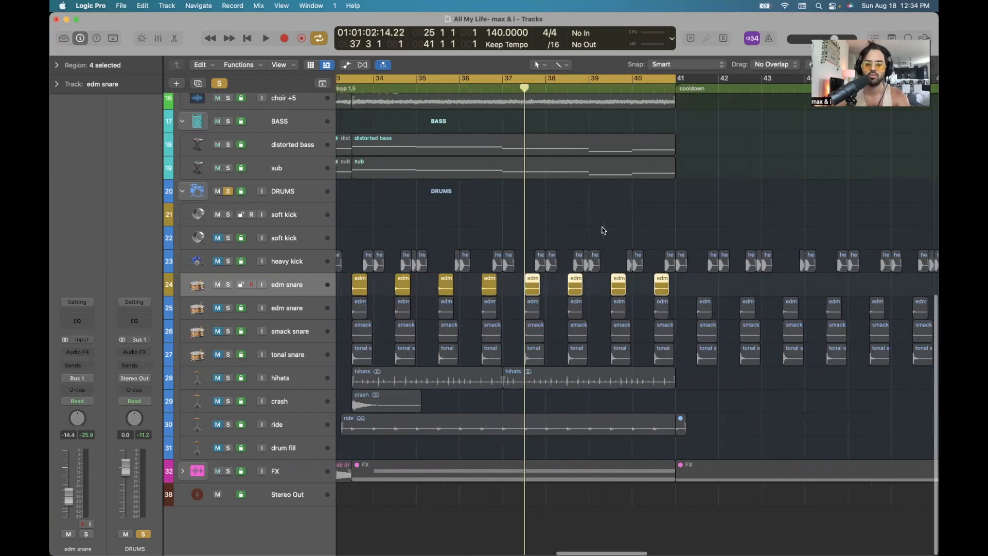
Cycle bars 24 to 41 and play the start of drop 1 with the repeated edm snares.
{"action": "scroll", "coordinate": [603, 230], "scroll_direction": "left", "scroll_amount": 4}
{"action": "left_click", "coordinate": [604, 230]}
{"action": "scroll", "coordinate": [603, 230], "scroll_direction": "down", "scroll_amount": 3}
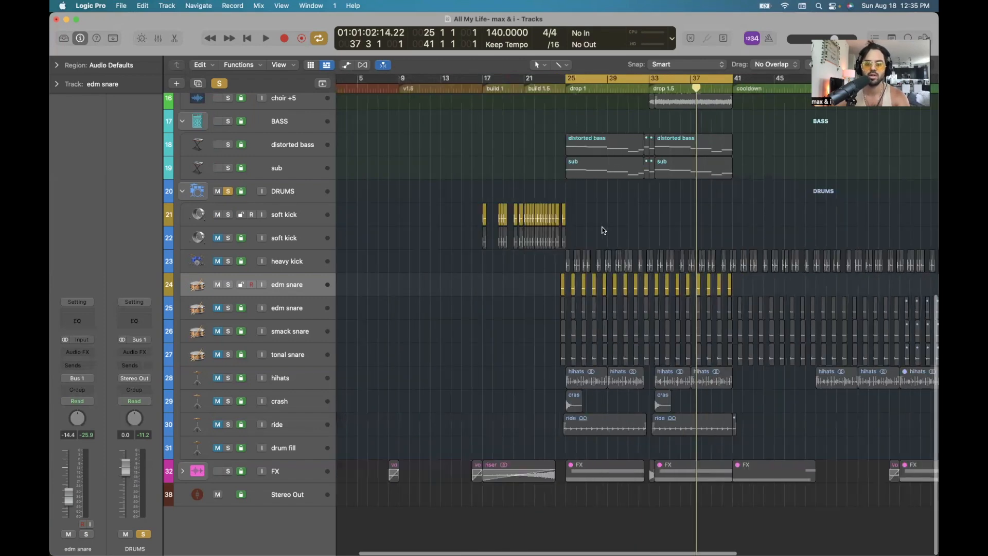
{"action": "scroll", "coordinate": [604, 230], "scroll_direction": "up", "scroll_amount": 1}
{"action": "left_click_drag", "start_coordinate": [554, 81], "coordinate": [732, 82]}
{"action": "key", "text": "space"}
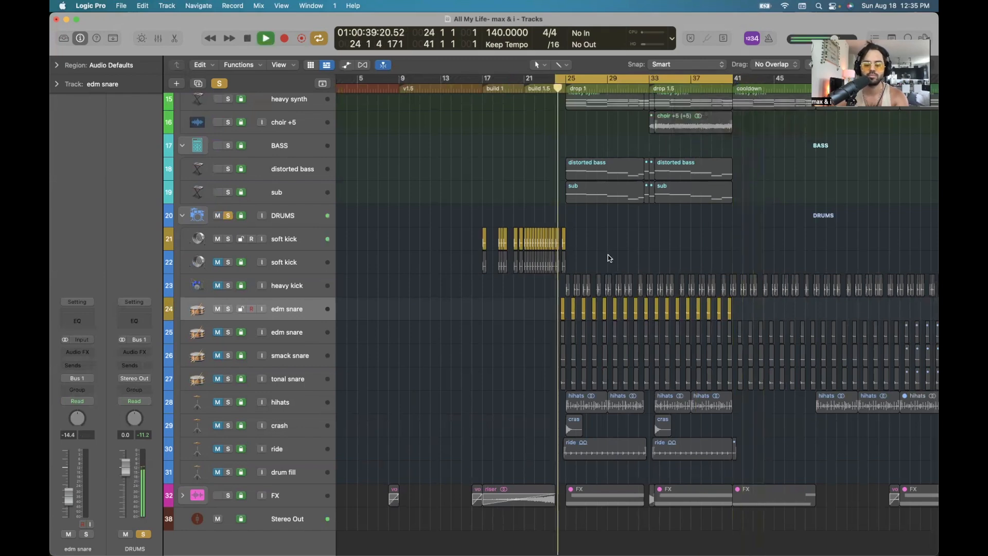
{"action": "scroll", "coordinate": [607, 255], "scroll_direction": "up", "scroll_amount": 4}
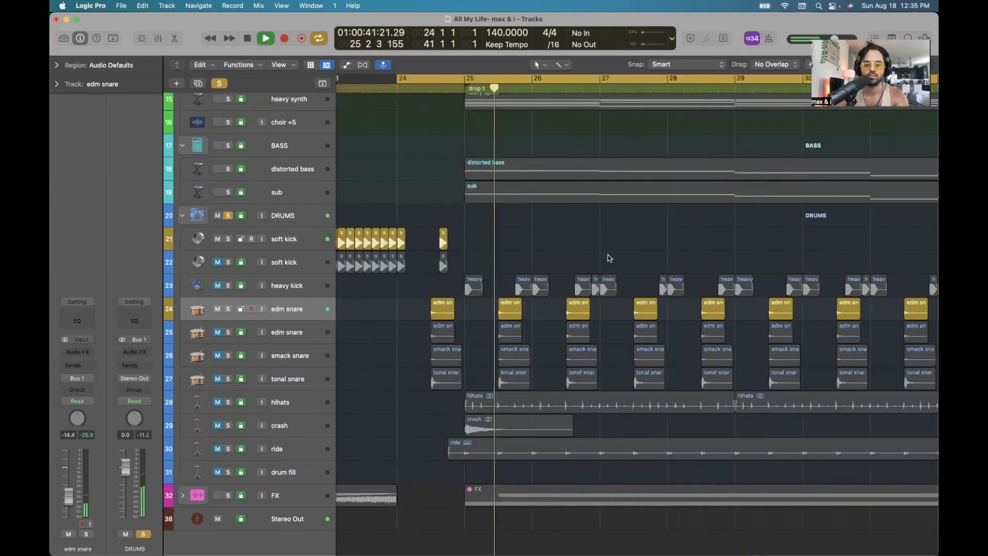
{"action": "scroll", "coordinate": [609, 257], "scroll_direction": "down", "scroll_amount": 3}
{"action": "scroll", "coordinate": [608, 257], "scroll_direction": "down", "scroll_amount": 2}
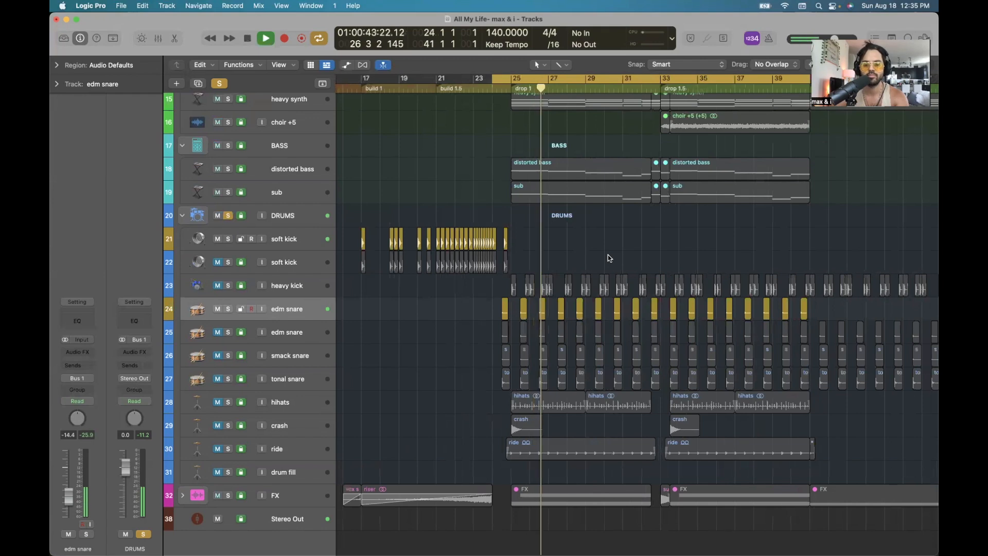
{"action": "key", "text": "space"}
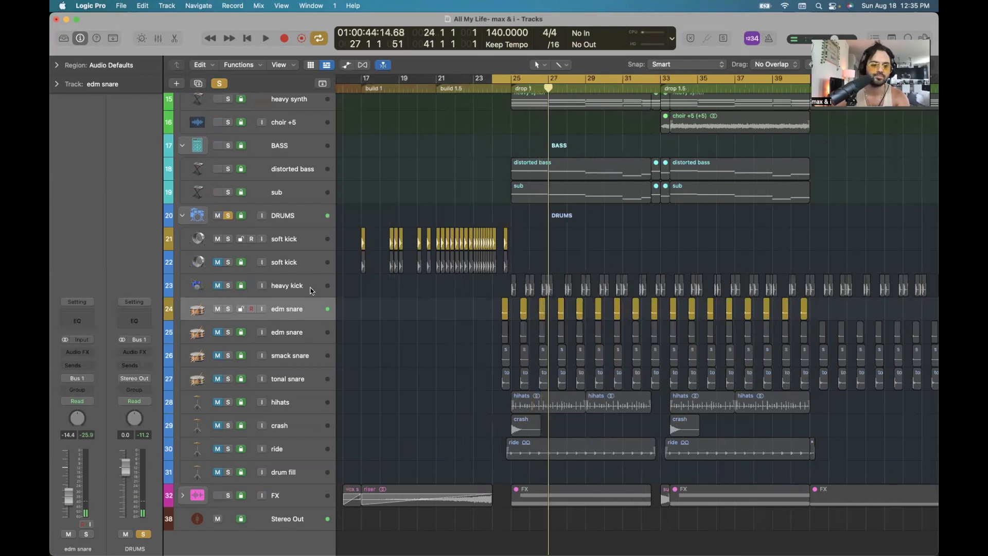
Duplicate the heavy kick track, place the empty duplicate above the original and color it gold.
{"action": "left_click", "coordinate": [307, 287]}
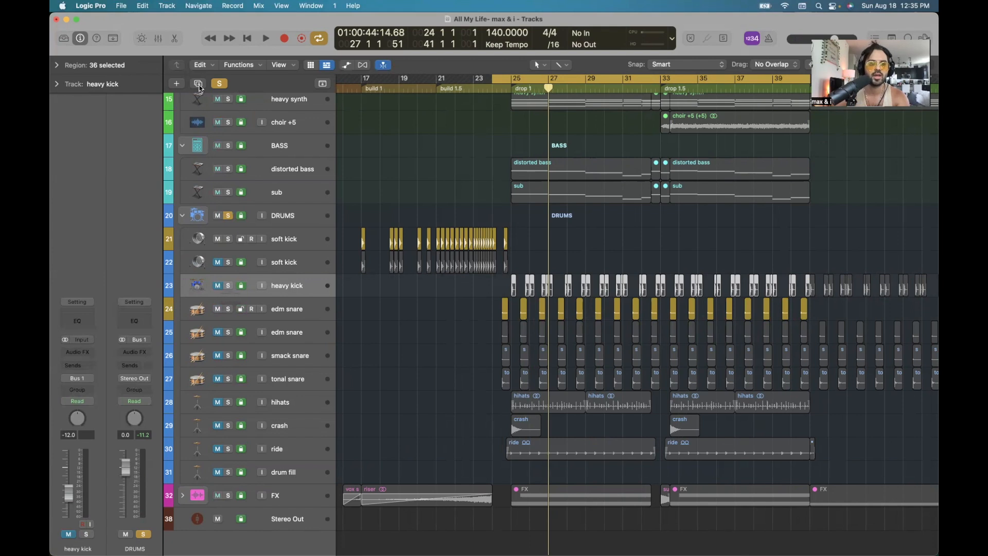
{"action": "left_click", "coordinate": [198, 83]}
{"action": "left_click_drag", "start_coordinate": [287, 309], "coordinate": [286, 282]}
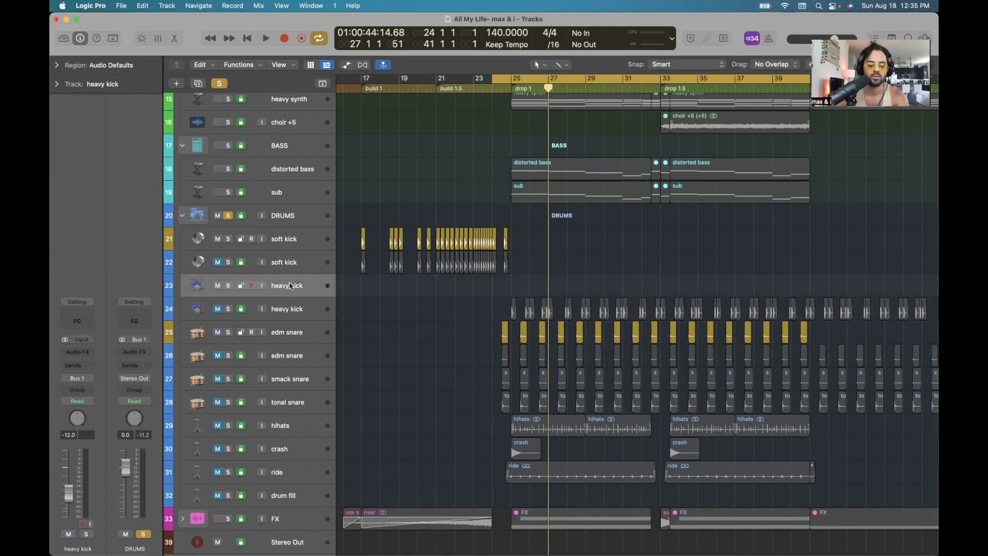
{"action": "key", "text": "alt+c"}
{"action": "left_click", "coordinate": [383, 205]}
{"action": "left_click", "coordinate": [318, 178]}
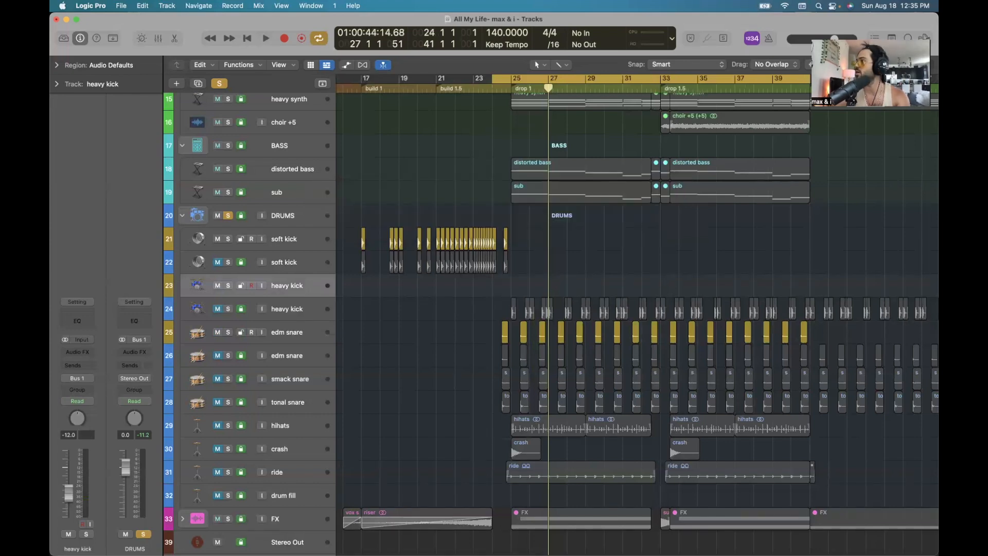
Place a single heavy kick sample at the start of bar 25 on the new gold heavy kick track.
{"action": "left_click_drag", "start_coordinate": [754, 218], "coordinate": [512, 289]}
{"action": "left_click", "coordinate": [571, 279]}
{"action": "key", "text": "super+Right"}
{"action": "key", "text": "super+Right"}
{"action": "key", "text": "super+Right"}
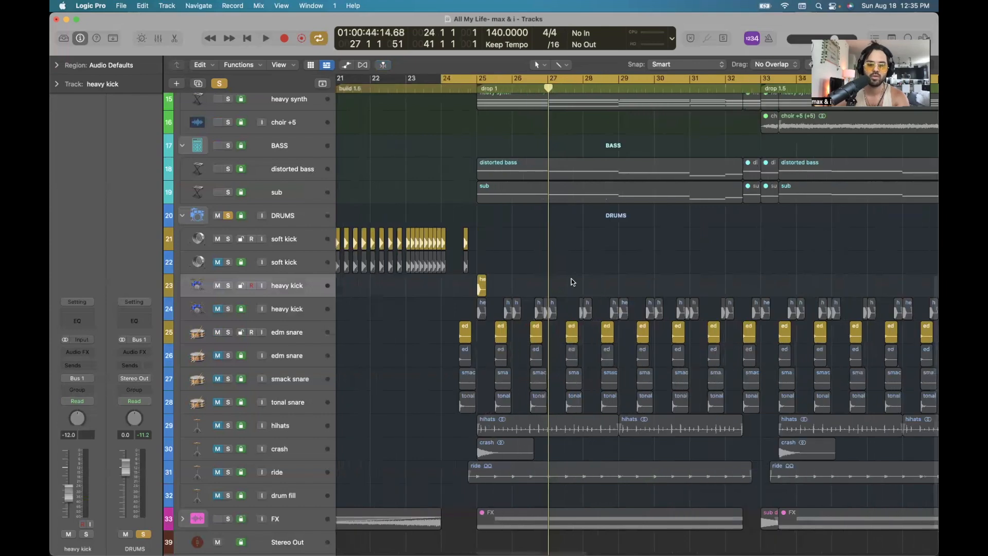
{"action": "key", "text": "super+Left"}
{"action": "key", "text": "super+Left"}
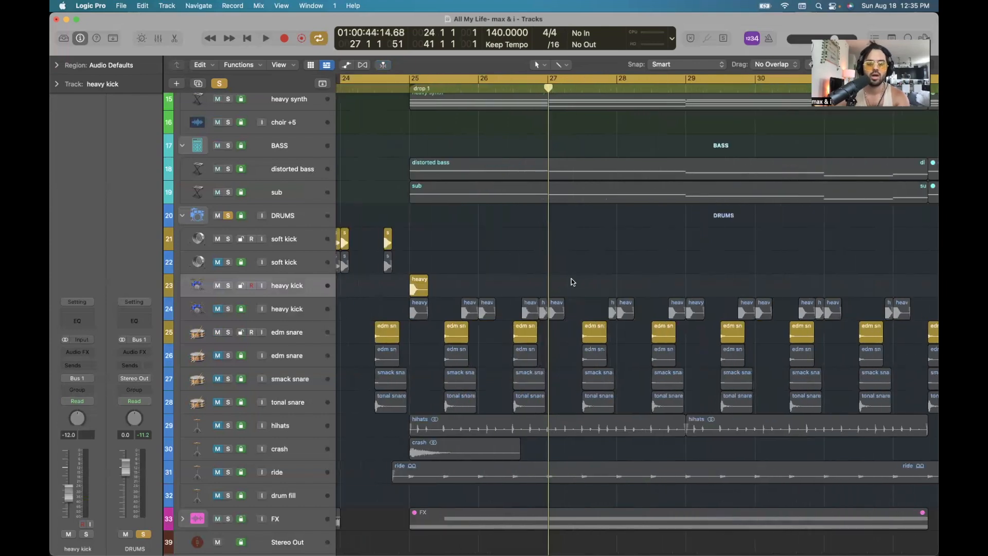
{"action": "scroll", "coordinate": [571, 281], "scroll_direction": "left", "scroll_amount": 5}
{"action": "scroll", "coordinate": [618, 284], "scroll_direction": "right", "scroll_amount": 4}
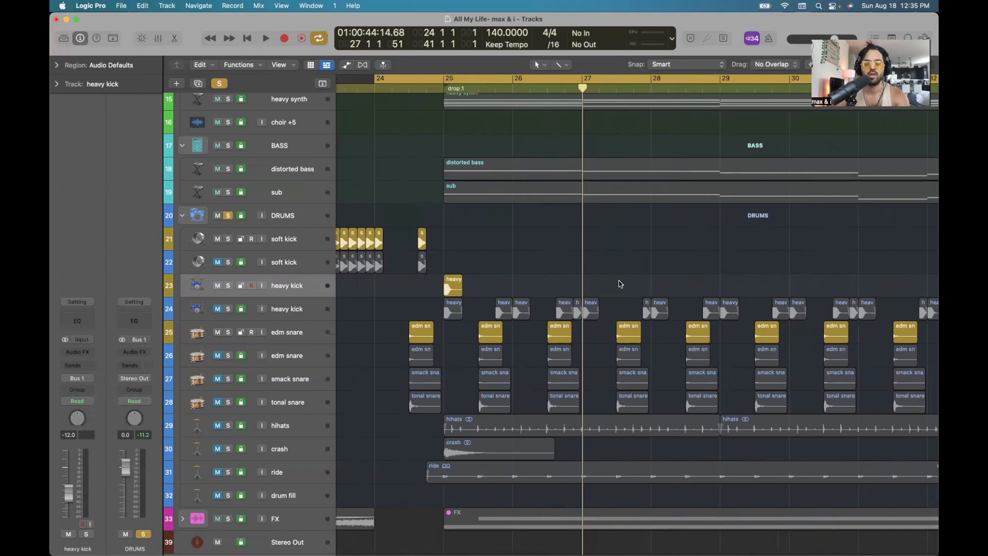
{"action": "scroll", "coordinate": [619, 283], "scroll_direction": "up", "scroll_amount": 10}
{"action": "scroll", "coordinate": [606, 316], "scroll_direction": "down", "scroll_amount": 5}
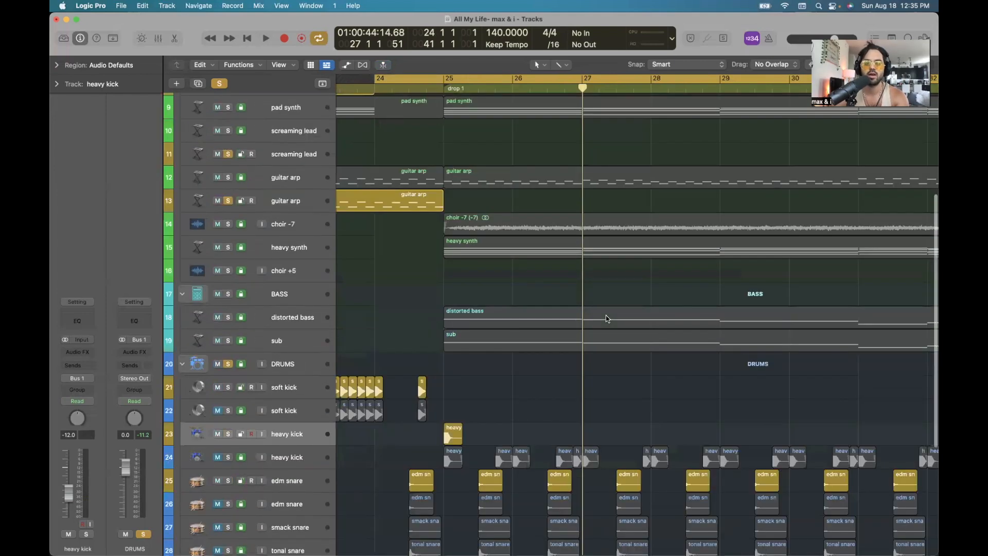
{"action": "scroll", "coordinate": [606, 318], "scroll_direction": "down", "scroll_amount": 4}
{"action": "scroll", "coordinate": [612, 314], "scroll_direction": "down", "scroll_amount": 3}
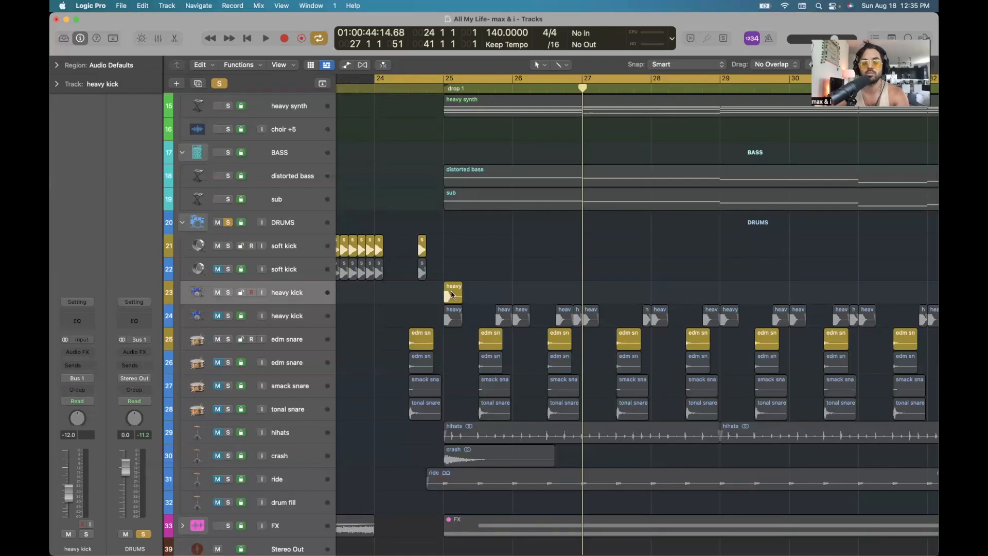
Mute the gold heavy kick, unmute the original to play its drop 1 pattern, and restore both mutes.
{"action": "left_click", "coordinate": [499, 89]}
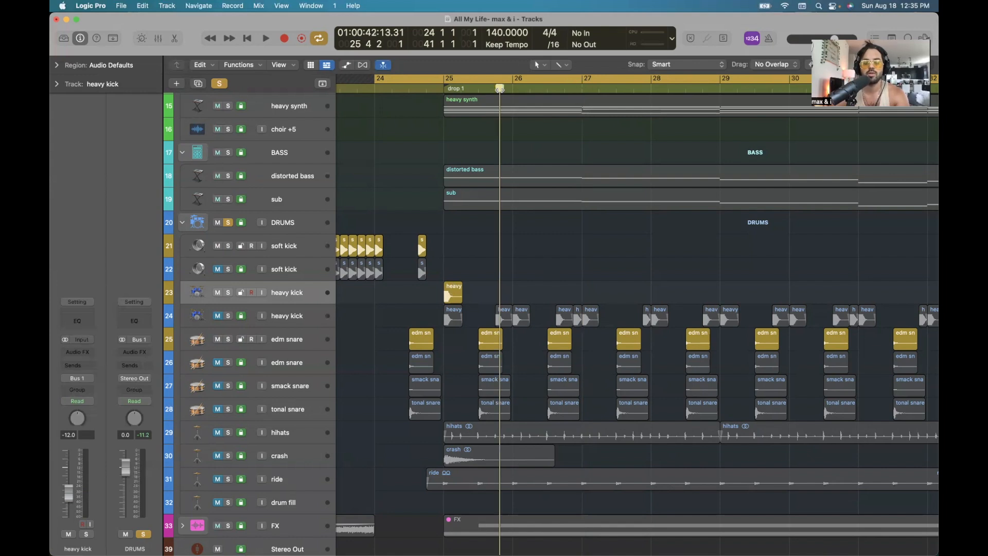
{"action": "left_click", "coordinate": [218, 292]}
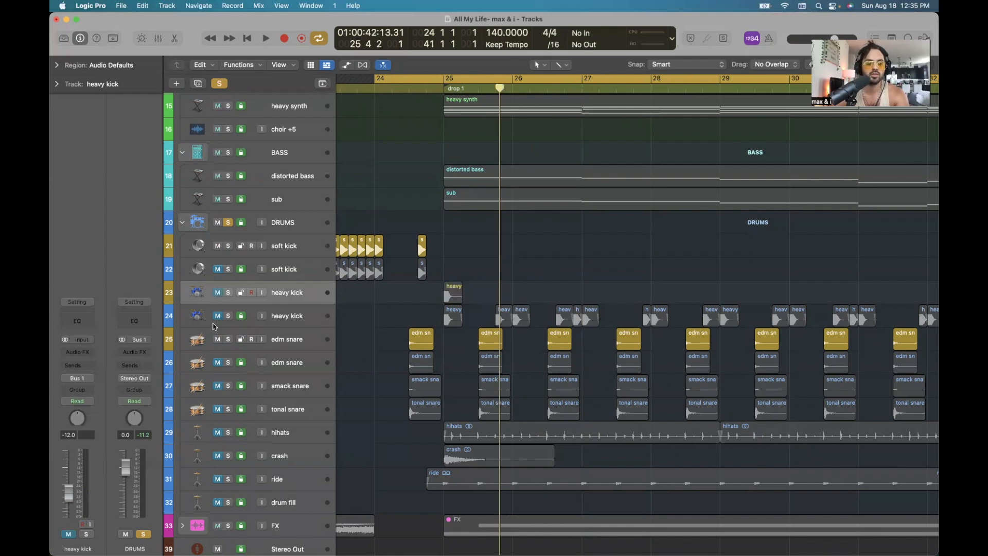
{"action": "left_click", "coordinate": [217, 317]}
{"action": "key", "text": "super+Left"}
{"action": "key", "text": "super+Left"}
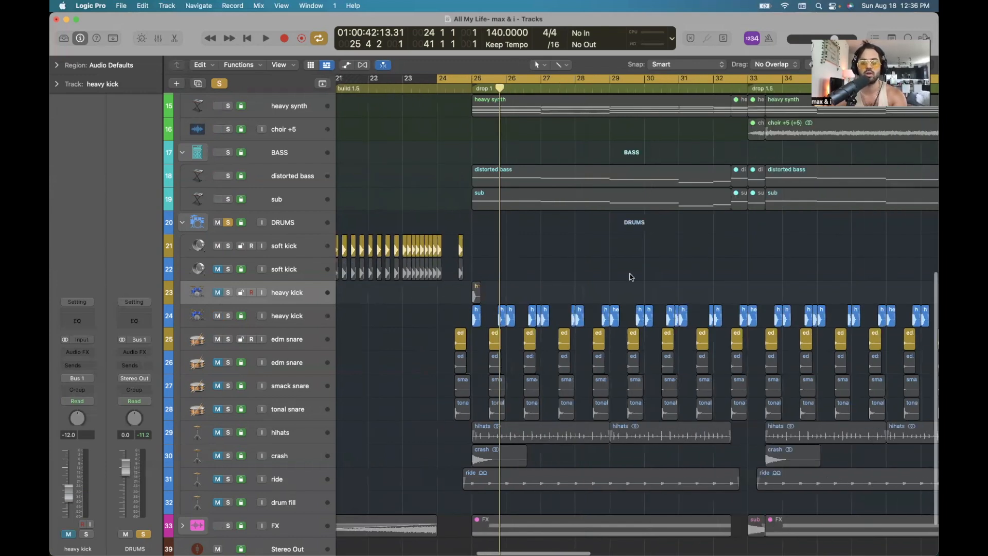
{"action": "key", "text": "super+Left"}
{"action": "key", "text": "super+Left"}
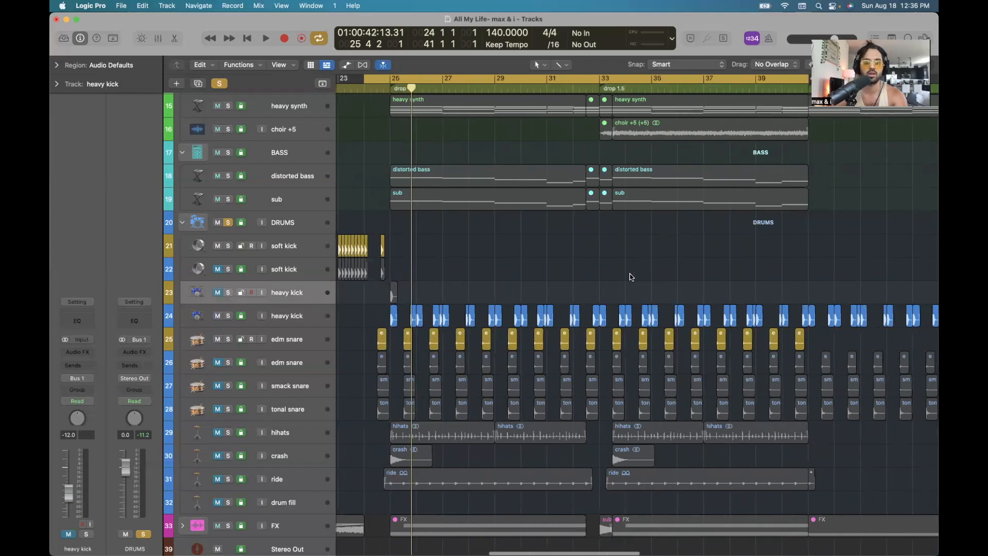
{"action": "key", "text": "space"}
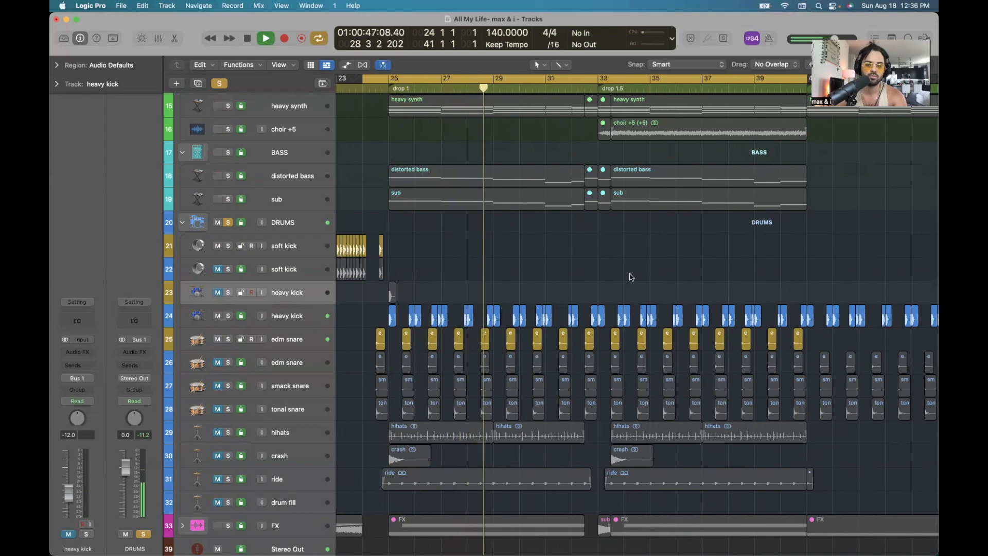
{"action": "key", "text": "space"}
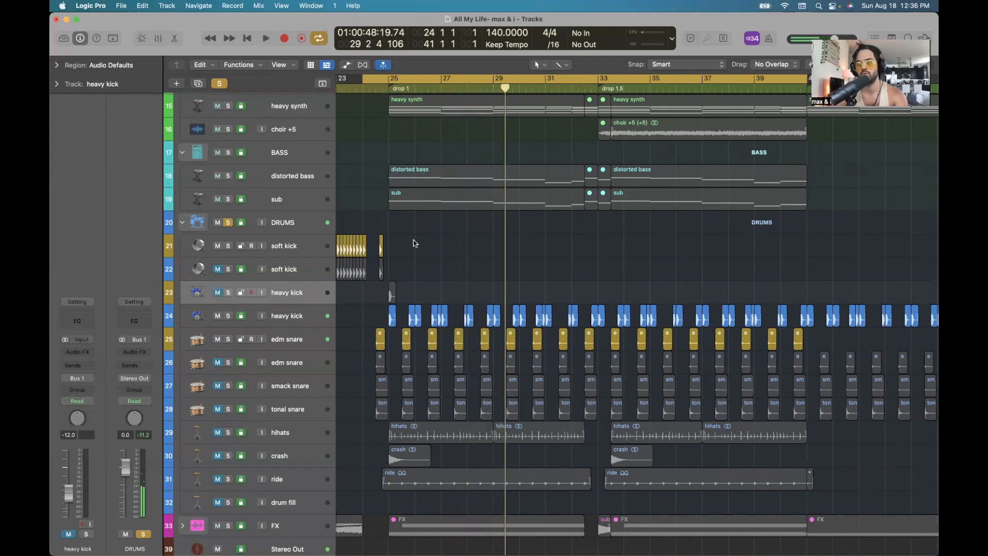
{"action": "left_click", "coordinate": [218, 316]}
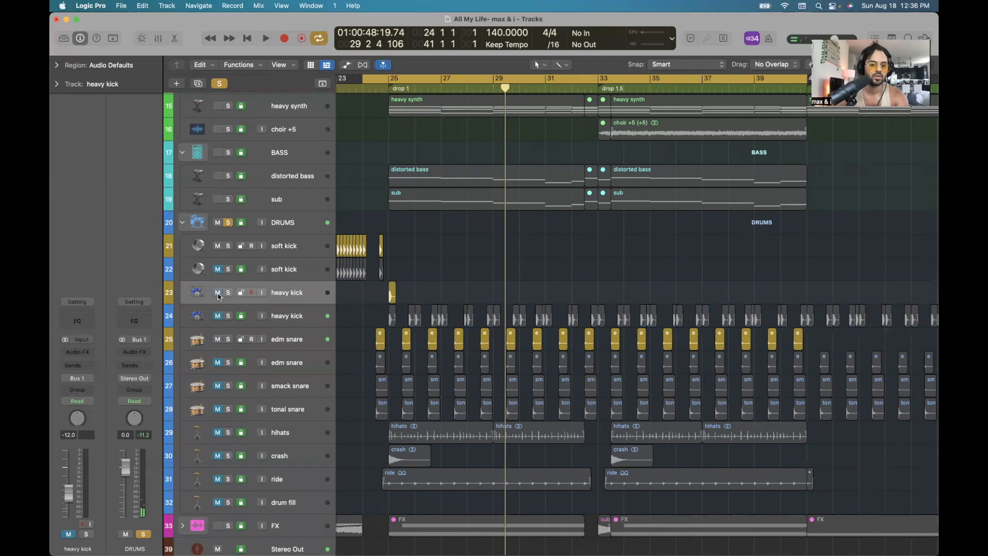
Copy the gold heavy kick to match the original rhythm from 25 1 to 27 1, with a shortened kick just before bar 27.
{"action": "scroll", "coordinate": [504, 306], "scroll_direction": "up", "scroll_amount": 8}
{"action": "scroll", "coordinate": [503, 306], "scroll_direction": "left", "scroll_amount": 8}
{"action": "scroll", "coordinate": [433, 301], "scroll_direction": "left", "scroll_amount": 4}
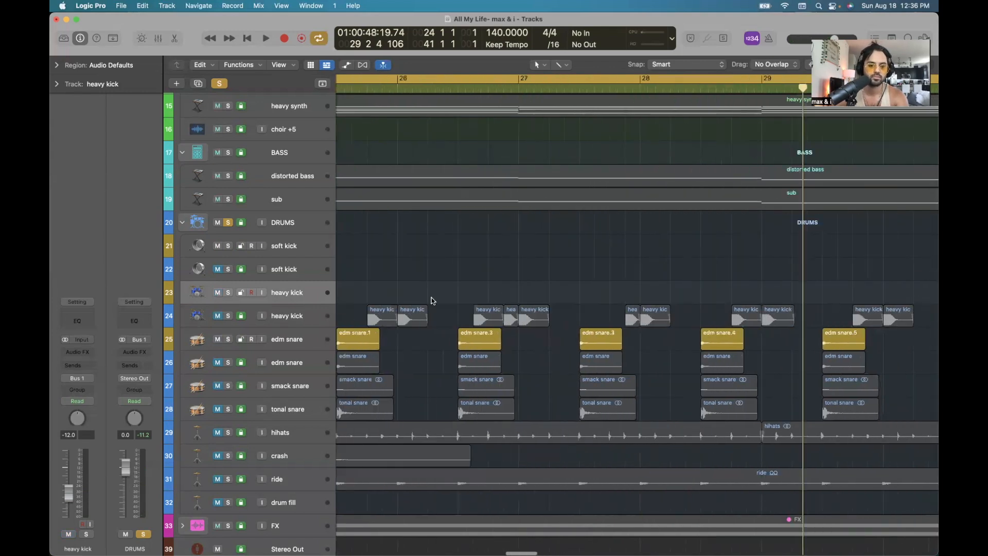
{"action": "scroll", "coordinate": [433, 301], "scroll_direction": "left", "scroll_amount": 4}
{"action": "left_click_drag", "start_coordinate": [385, 298], "coordinate": [649, 299]}
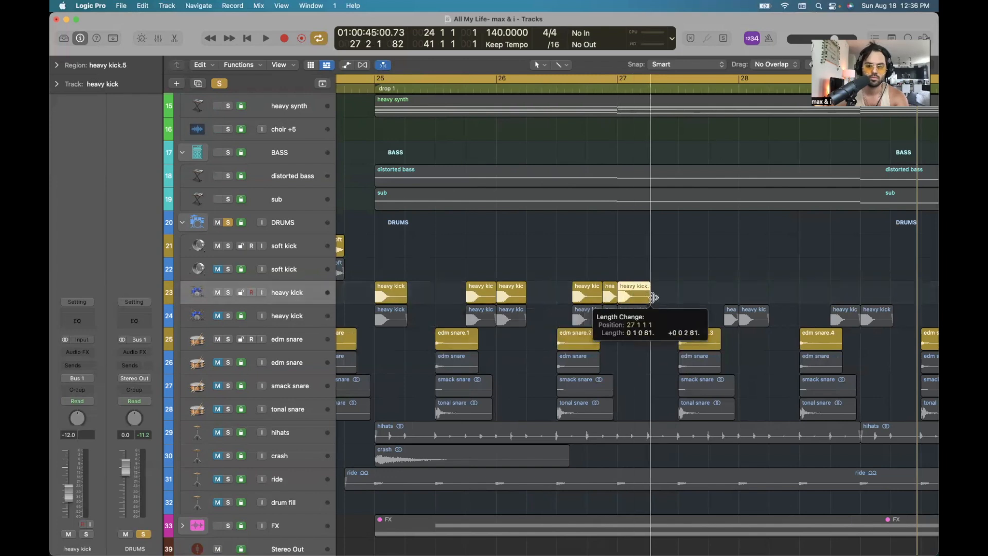
Copy the last three gold heavy kicks to just before bar 28 and set the playhead to 27 4 2.
{"action": "key", "text": "super+Left"}
{"action": "key", "text": "super+Left"}
{"action": "key", "text": "super+Left"}
{"action": "left_click_drag", "start_coordinate": [571, 293], "coordinate": [596, 295]}
{"action": "left_click", "coordinate": [586, 81]}
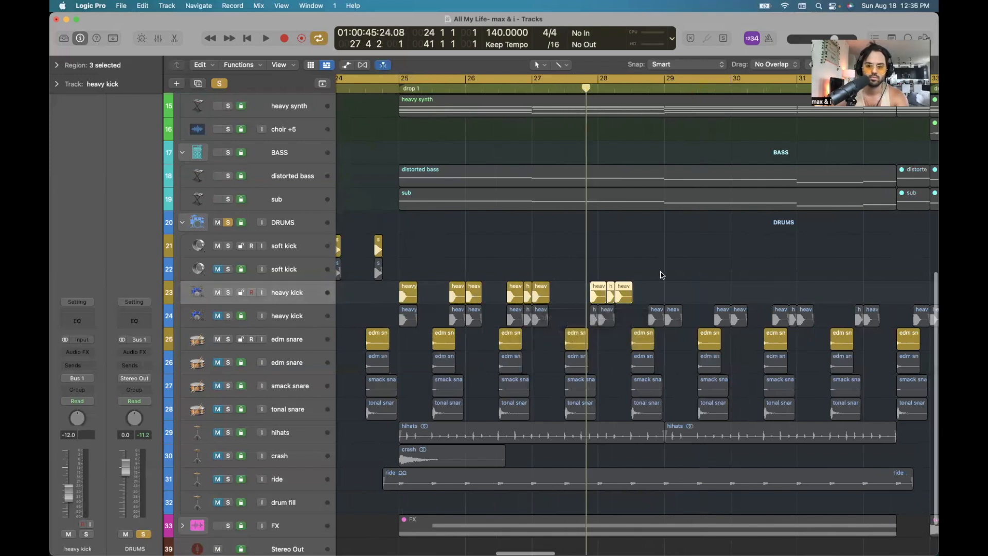
Reduce the copied group to a short kick just before bar 28 and a full kick at 28 1, deleting the extra kick.
{"action": "key", "text": "super+Right"}
{"action": "key", "text": "super+Right"}
{"action": "key", "text": "super+Right"}
{"action": "scroll", "coordinate": [618, 257], "scroll_direction": "right", "scroll_amount": 4}
{"action": "left_click", "coordinate": [542, 234]}
{"action": "left_click_drag", "start_coordinate": [566, 294], "coordinate": [606, 298]}
{"action": "left_click", "coordinate": [585, 291]}
{"action": "left_click", "coordinate": [659, 291]}
{"action": "key", "text": "Delete"}
{"action": "scroll", "coordinate": [605, 298], "scroll_direction": "down", "scroll_amount": 5}
{"action": "scroll", "coordinate": [606, 298], "scroll_direction": "down", "scroll_amount": 4}
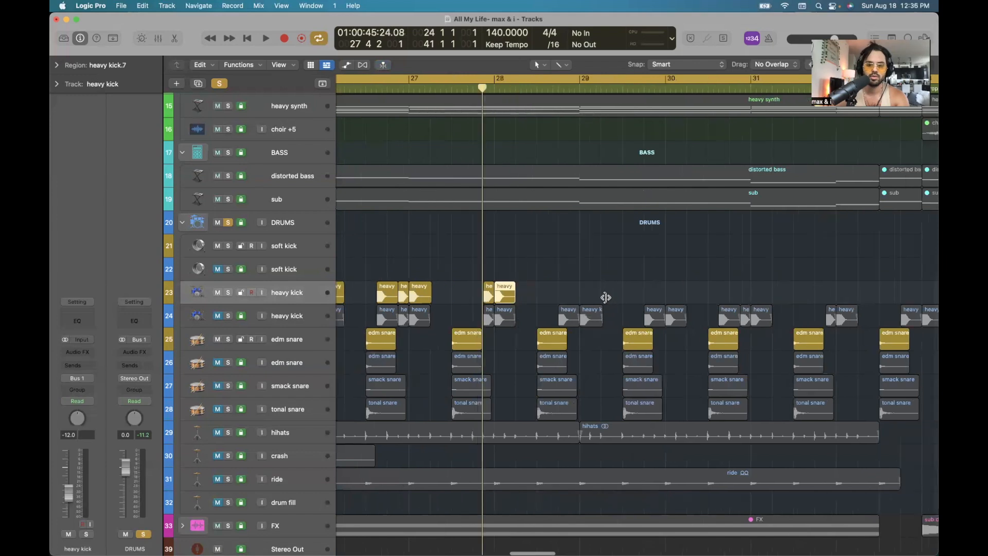
Copy gold heavy kicks to 28 4 and 29 1, in line with the original heavy kicks.
{"action": "left_click", "coordinate": [540, 293], "text": "shift"}
{"action": "left_click_drag", "start_coordinate": [544, 298], "coordinate": [613, 298]}
{"action": "left_click", "coordinate": [649, 257]}
{"action": "scroll", "coordinate": [663, 297], "scroll_direction": "right", "scroll_amount": 3}
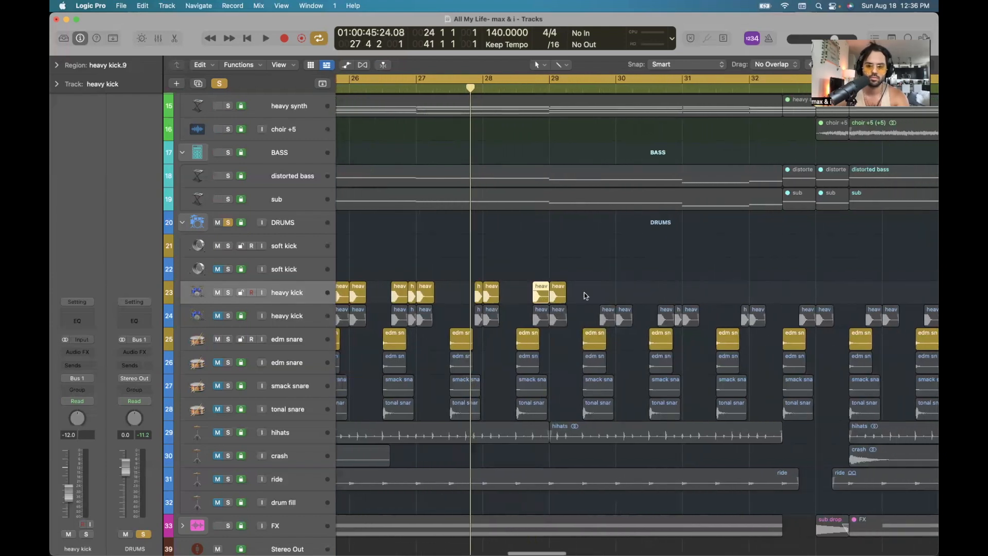
Copy gold heavy kicks across bars 29 and 30 up to 31 1, following the original pattern with a short kick before bar 31.
{"action": "left_click_drag", "start_coordinate": [548, 297], "coordinate": [668, 296]}
{"action": "scroll", "coordinate": [668, 295], "scroll_direction": "right", "scroll_amount": 4}
{"action": "key", "text": "super+Right"}
{"action": "key", "text": "super+Right"}
{"action": "key", "text": "super+Right"}
{"action": "left_click_drag", "start_coordinate": [513, 292], "coordinate": [579, 297]}
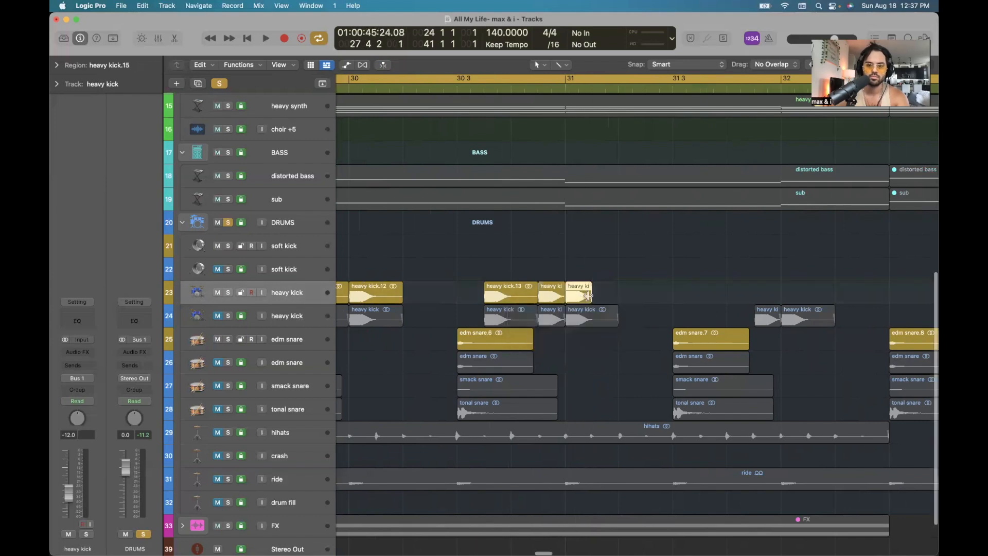
Lengthen the heavy kick at 31 1 and copy kicks to just before bar 32, 32 1, 32 4 and 33 1.
{"action": "key", "text": "super+Left"}
{"action": "key", "text": "super+Left"}
{"action": "key", "text": "super+Left"}
{"action": "key", "text": "super+Right"}
{"action": "key", "text": "super+Right"}
{"action": "key", "text": "super+Right"}
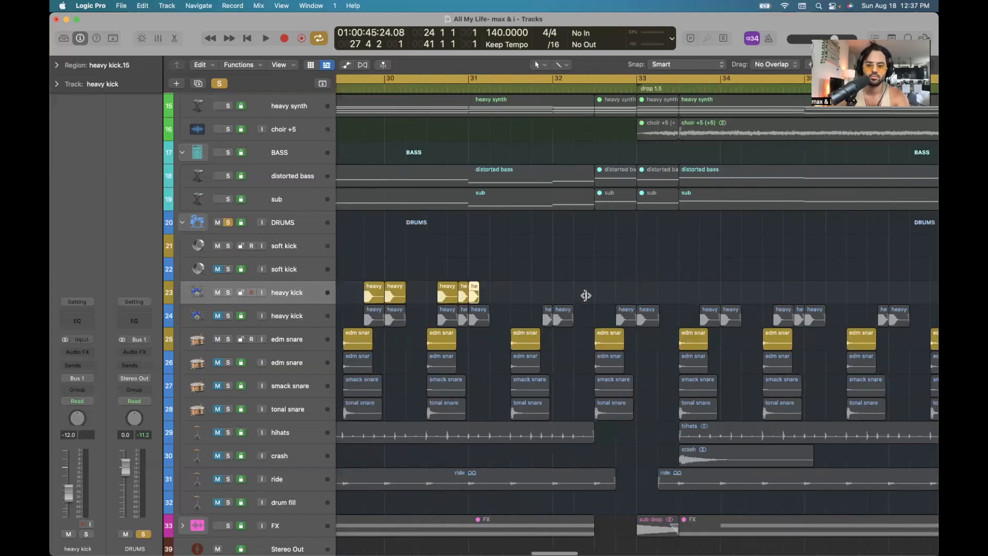
{"action": "left_click_drag", "start_coordinate": [478, 298], "coordinate": [649, 297]}
{"action": "left_click", "coordinate": [564, 304]}
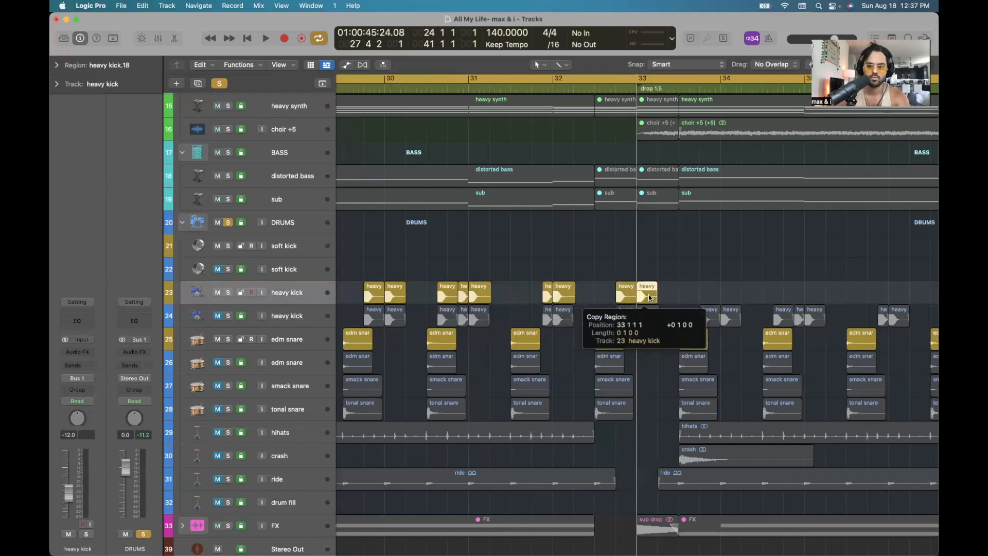
Delete the gold heavy kick at 33 1 and paste a copy of all remaining gold heavy kicks starting at bar 33.
{"action": "key", "text": "Delete"}
{"action": "key", "text": "super+Left"}
{"action": "key", "text": "super+Left"}
{"action": "key", "text": "super+Left"}
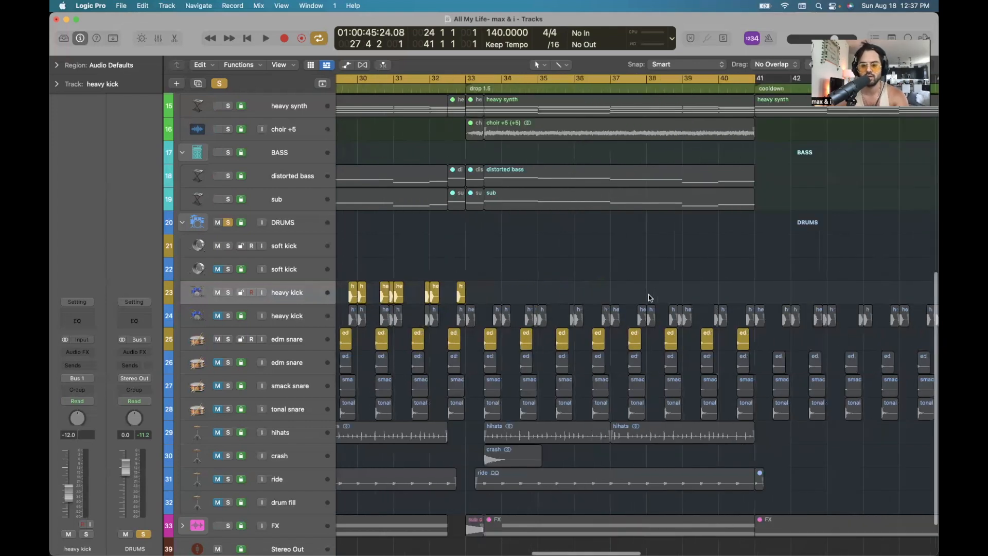
{"action": "scroll", "coordinate": [648, 298], "scroll_direction": "left", "scroll_amount": 5}
{"action": "left_click", "coordinate": [545, 86]}
{"action": "scroll", "coordinate": [613, 254], "scroll_direction": "left", "scroll_amount": 3}
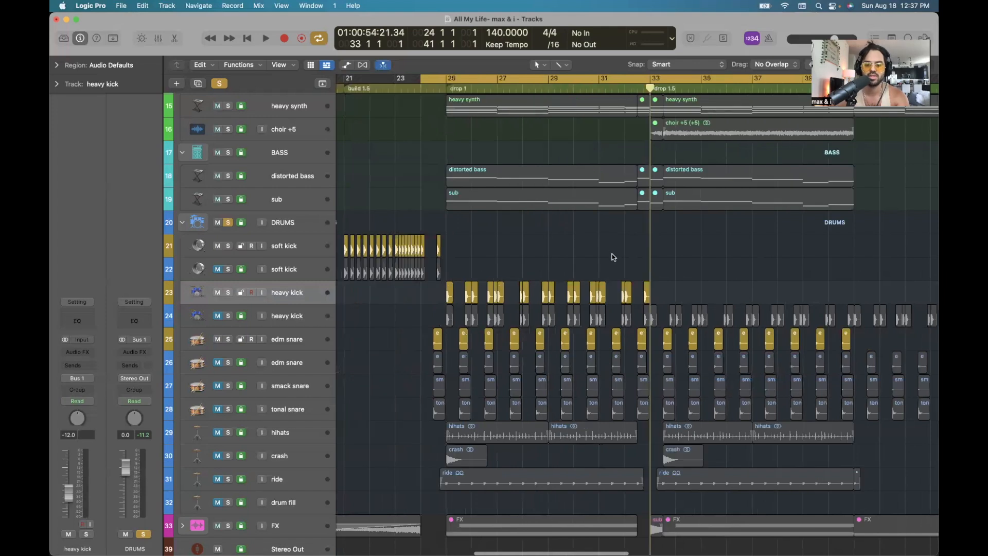
{"action": "left_click_drag", "start_coordinate": [693, 293], "coordinate": [427, 297]}
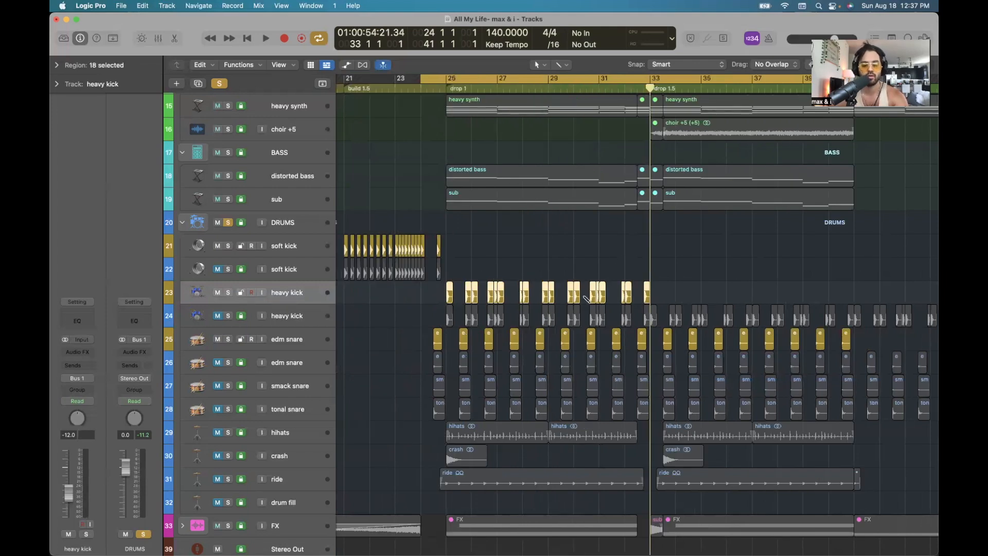
{"action": "key", "text": "super+c"}
{"action": "key", "text": "super+v"}
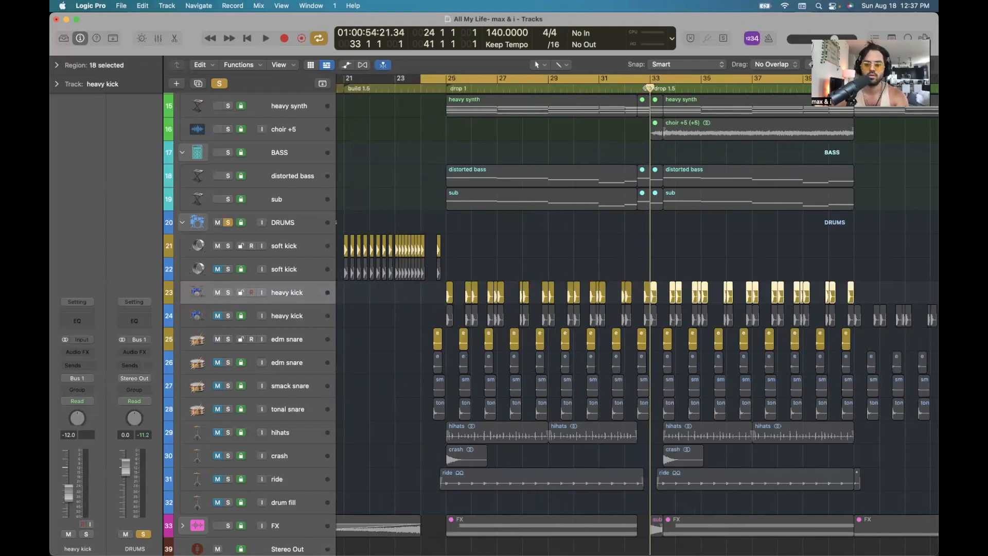
Compare the pasted gold heavy kicks up to bar 41 with the original heavy kick track.
{"action": "scroll", "coordinate": [693, 248], "scroll_direction": "right", "scroll_amount": 5}
{"action": "left_click", "coordinate": [694, 248]}
{"action": "key", "text": "super+Right"}
{"action": "key", "text": "super+Right"}
{"action": "key", "text": "super+Right"}
{"action": "scroll", "coordinate": [693, 248], "scroll_direction": "right", "scroll_amount": 5}
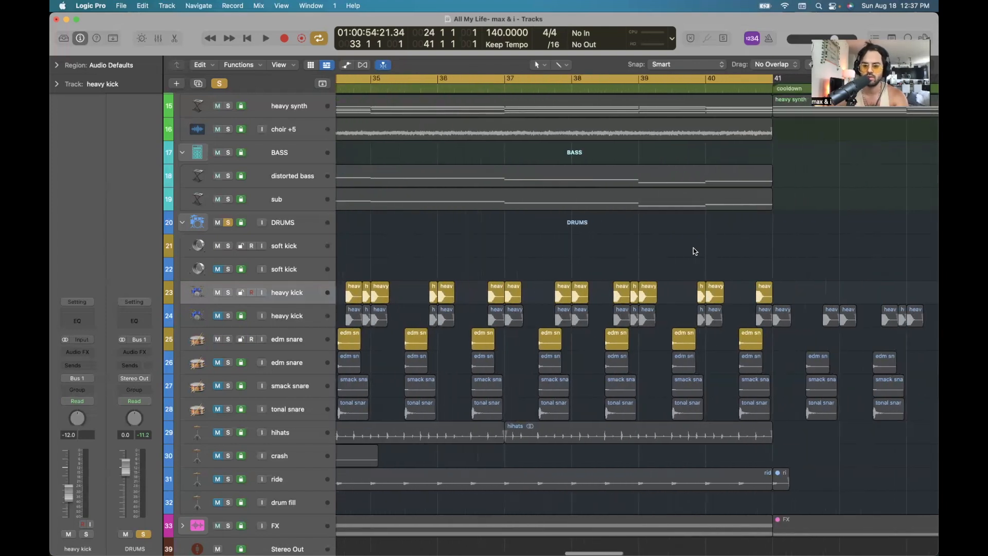
{"action": "scroll", "coordinate": [694, 252], "scroll_direction": "left", "scroll_amount": 10}
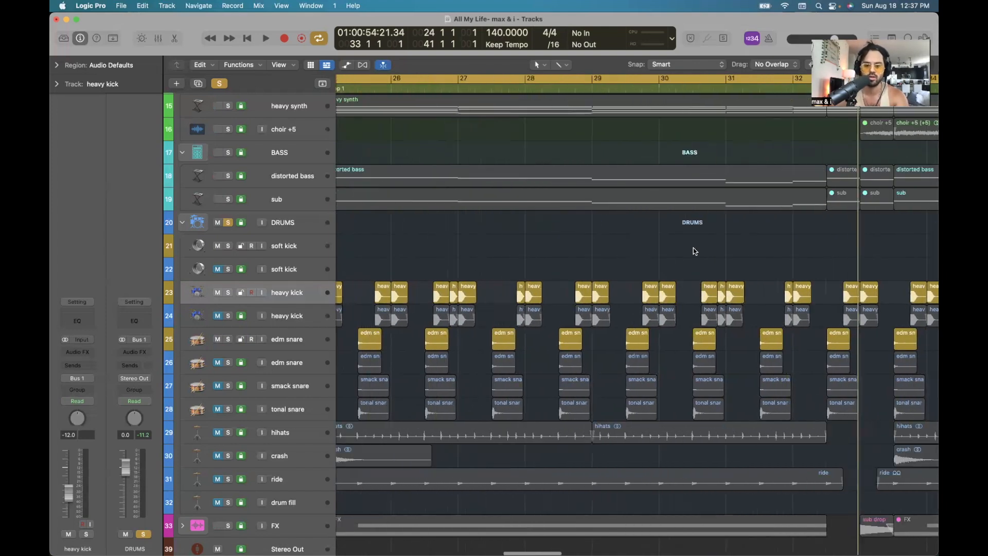
{"action": "scroll", "coordinate": [695, 252], "scroll_direction": "left", "scroll_amount": 4}
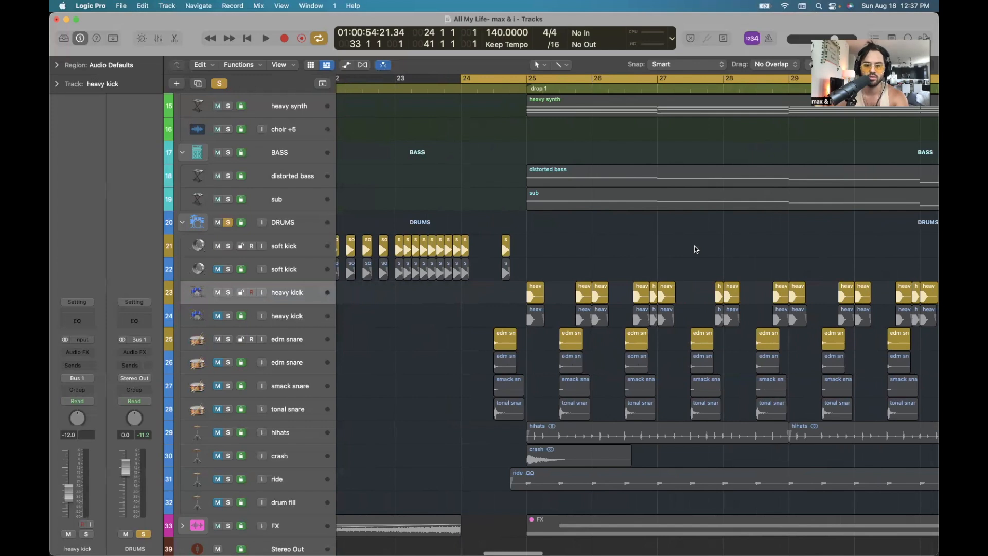
Examine the gold heavy kick pattern from bar 25 to 31, including the short kick just before bar 31.
{"action": "scroll", "coordinate": [682, 263], "scroll_direction": "up", "scroll_amount": 5}
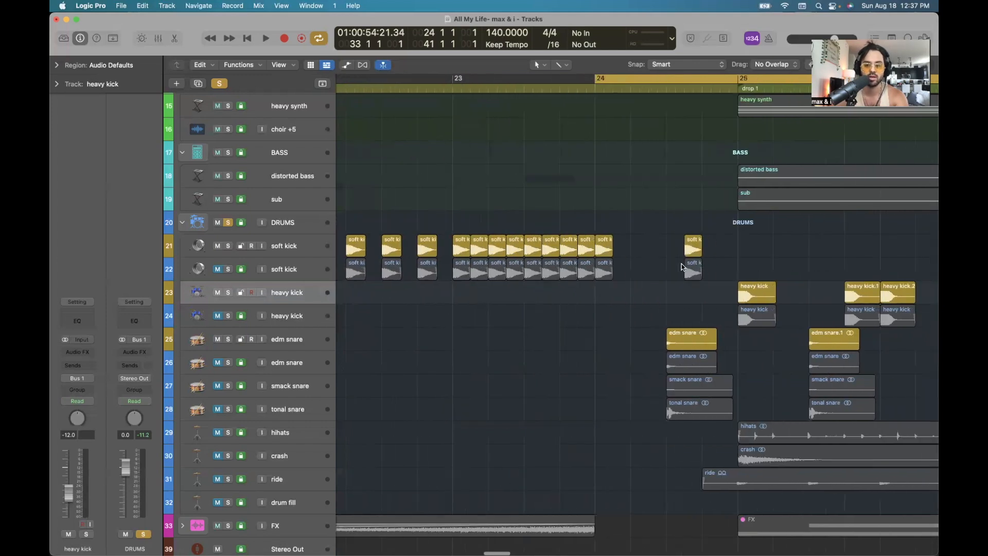
{"action": "scroll", "coordinate": [682, 266], "scroll_direction": "right", "scroll_amount": 6}
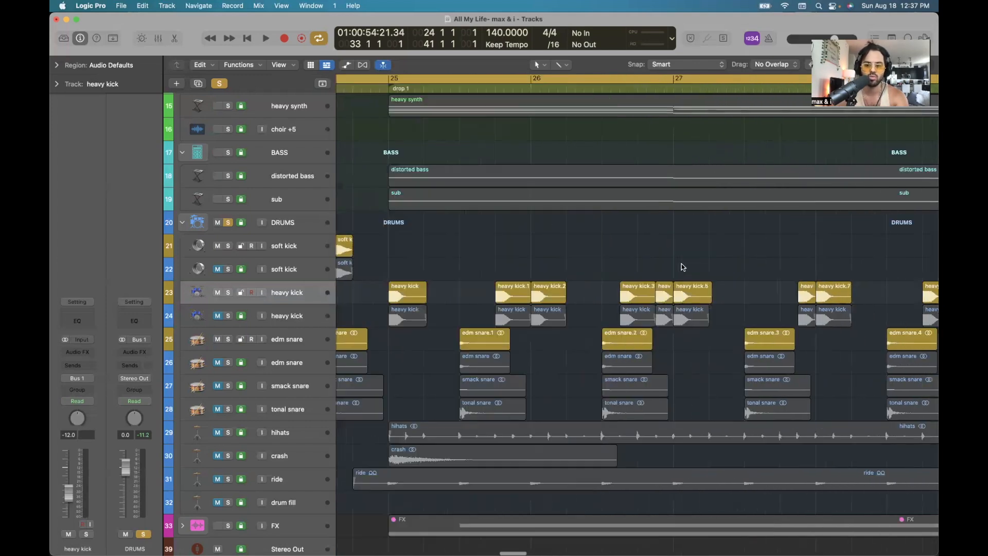
{"action": "scroll", "coordinate": [681, 267], "scroll_direction": "down", "scroll_amount": 5}
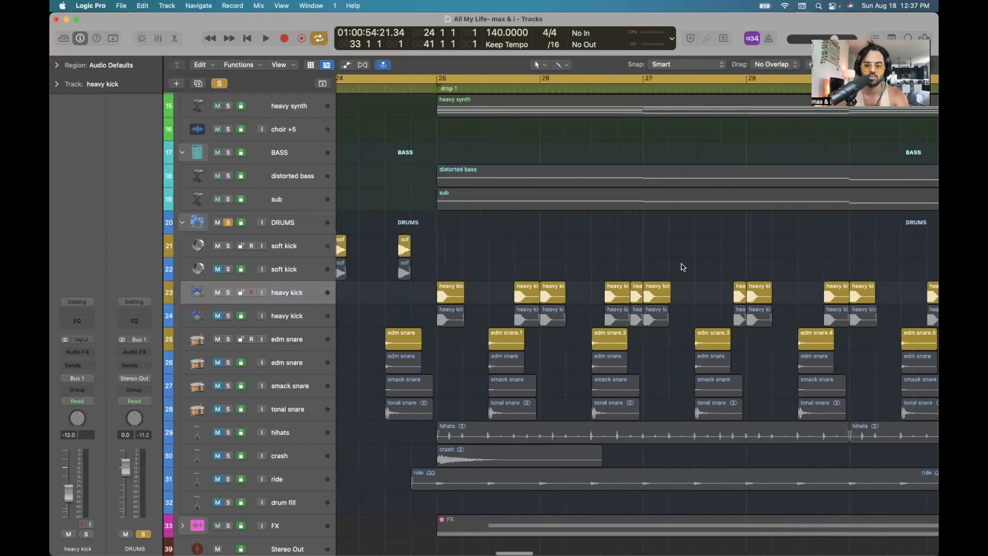
{"action": "left_click", "coordinate": [618, 86]}
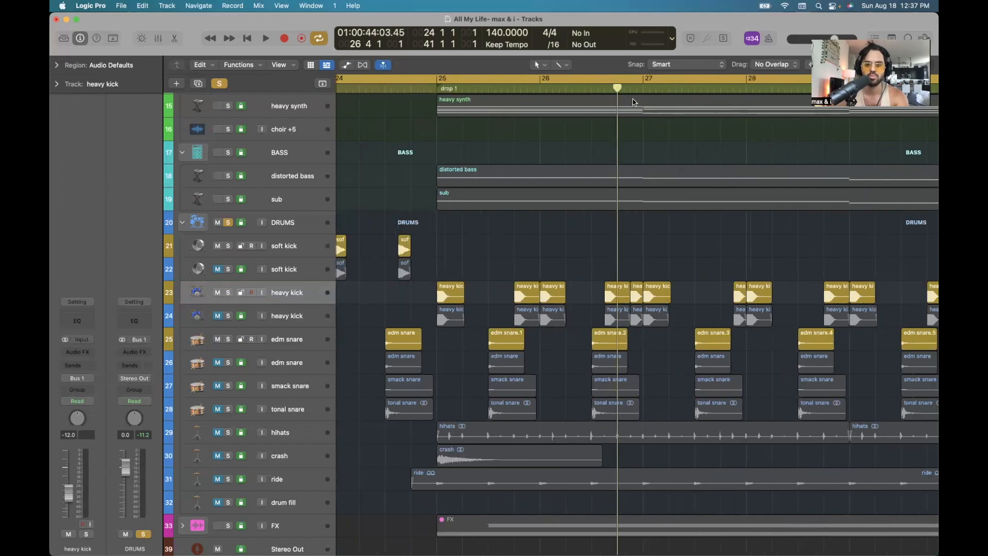
{"action": "scroll", "coordinate": [696, 251], "scroll_direction": "right", "scroll_amount": 5}
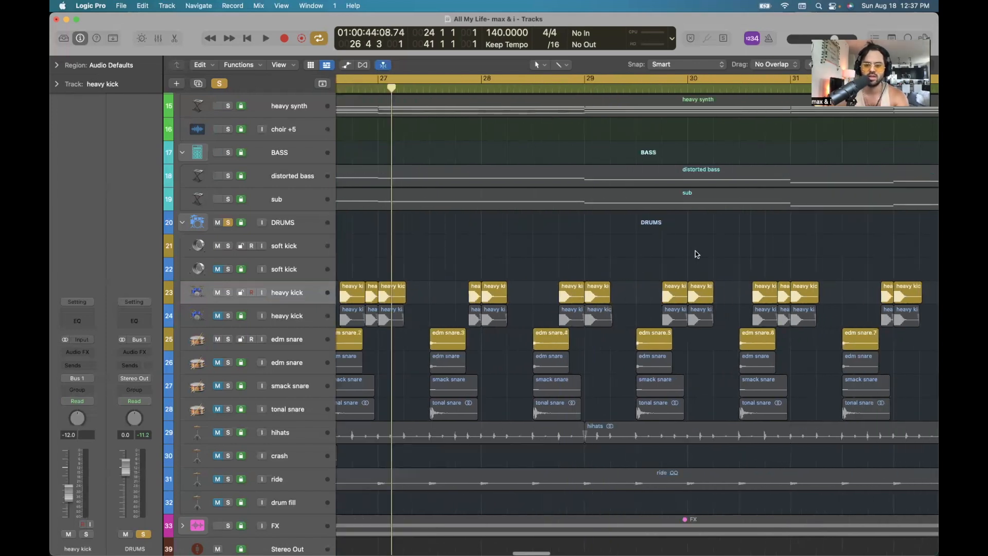
{"action": "scroll", "coordinate": [696, 251], "scroll_direction": "right", "scroll_amount": 4}
{"action": "left_click", "coordinate": [602, 88]}
{"action": "scroll", "coordinate": [653, 249], "scroll_direction": "up", "scroll_amount": 5}
{"action": "left_click", "coordinate": [553, 291]}
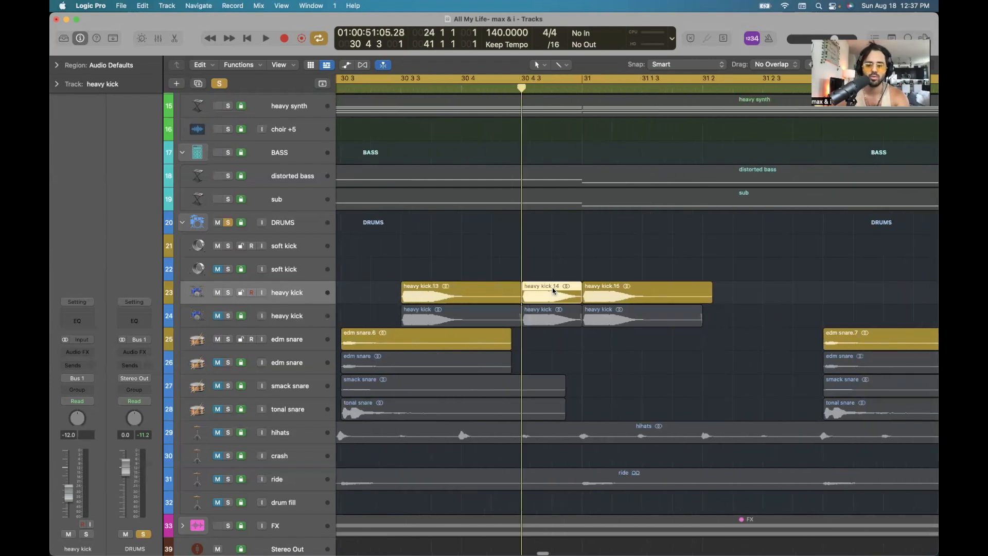
{"action": "left_click", "coordinate": [628, 268]}
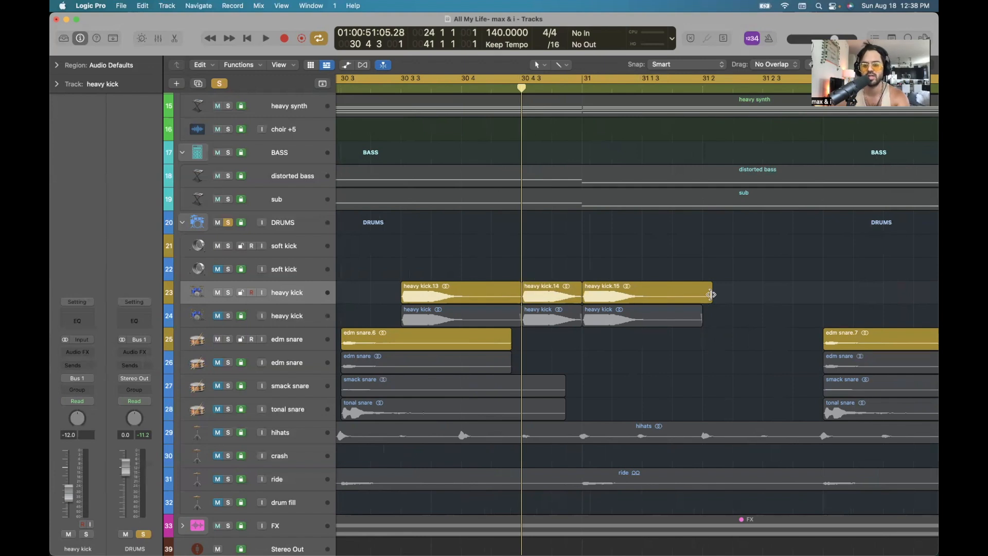
Select the original heavy kicks from bar 25 to 41 and show their region parameters.
{"action": "key", "text": "super+Left"}
{"action": "key", "text": "super+Left"}
{"action": "key", "text": "super+Left"}
{"action": "key", "text": "super+Left"}
{"action": "key", "text": "super+Left"}
{"action": "key", "text": "super+Left"}
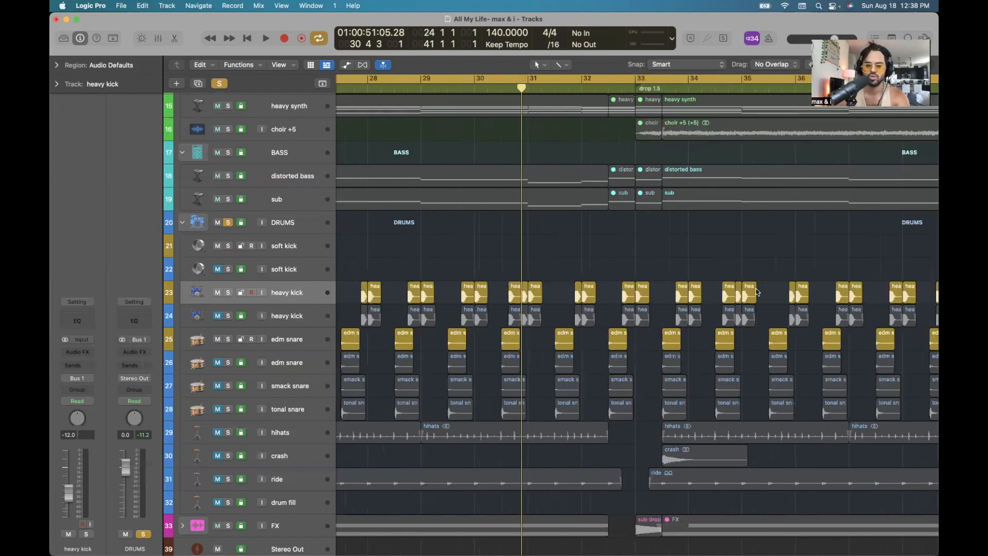
{"action": "scroll", "coordinate": [756, 292], "scroll_direction": "left", "scroll_amount": 5}
{"action": "key", "text": "super+Left"}
{"action": "scroll", "coordinate": [757, 291], "scroll_direction": "right", "scroll_amount": 5}
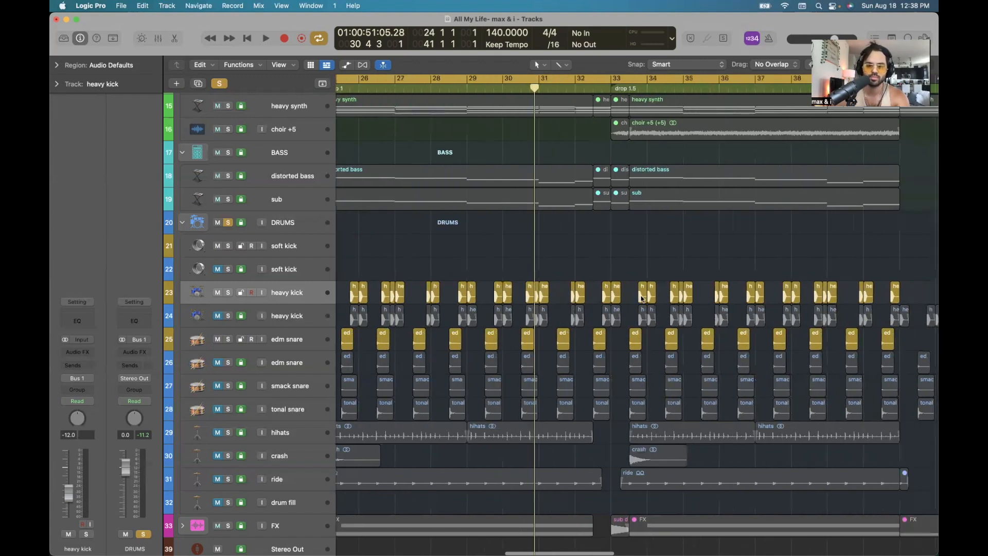
{"action": "key", "text": "super+Left"}
{"action": "key", "text": "super+Left"}
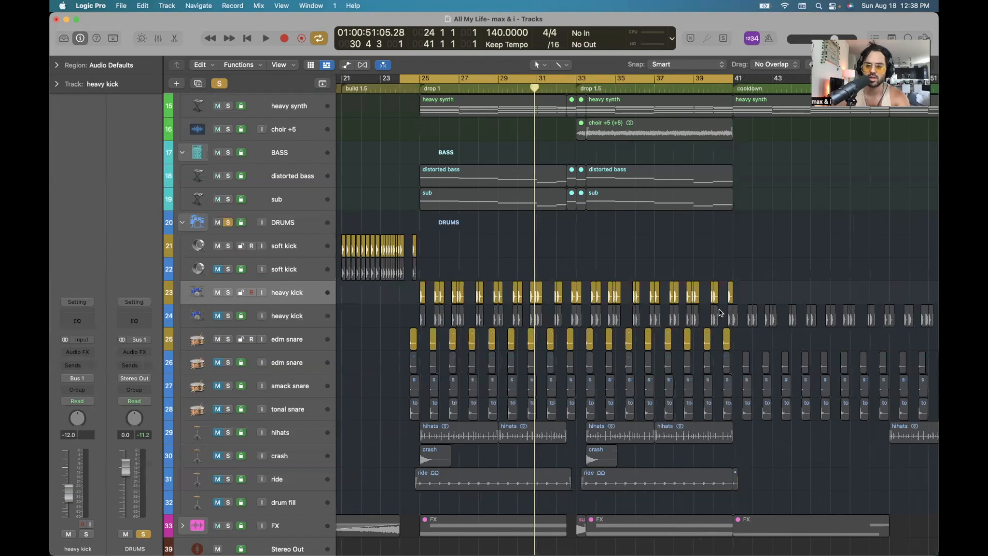
{"action": "left_click_drag", "start_coordinate": [414, 314], "coordinate": [730, 320]}
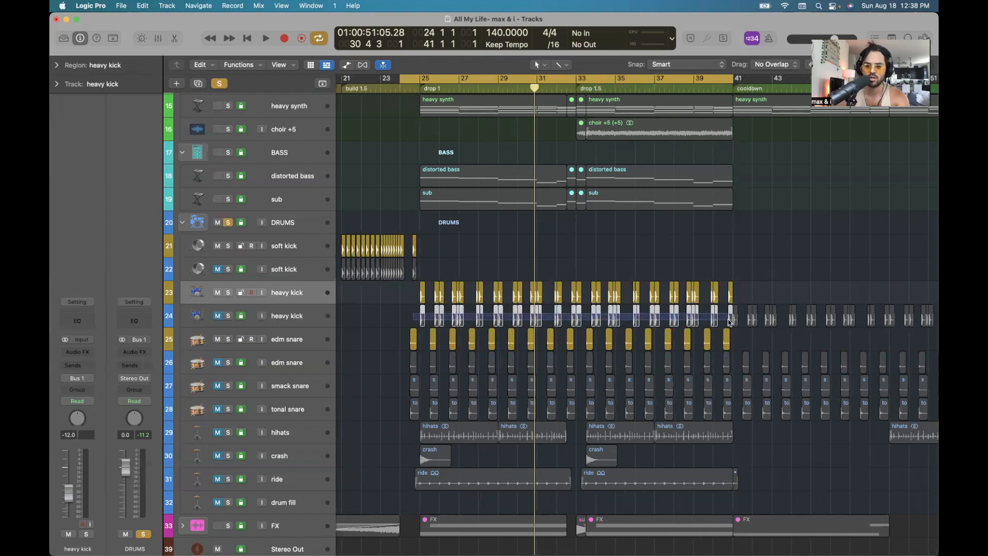
{"action": "left_click", "coordinate": [70, 65]}
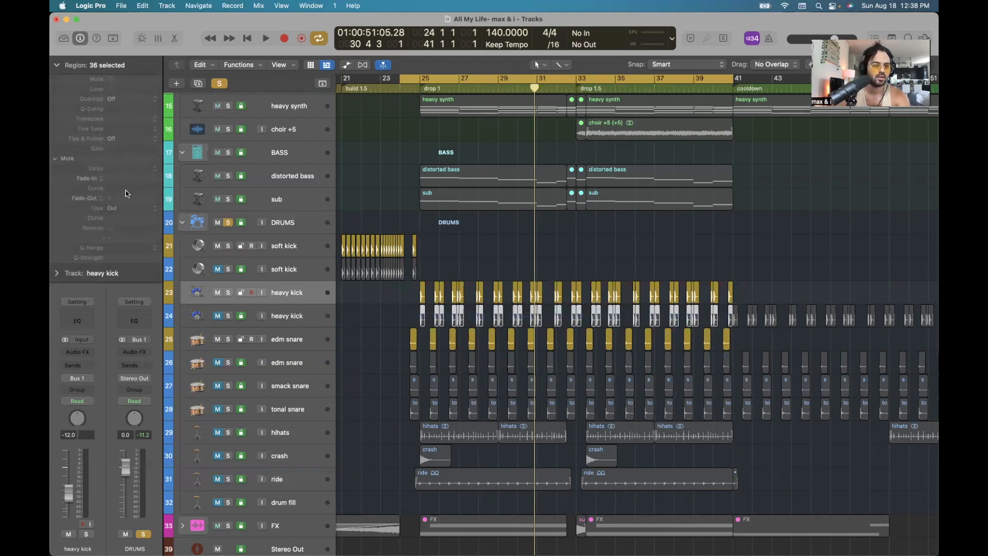
Set the fade-out to 1 on all gold heavy kick regions across the drop.
{"action": "left_click", "coordinate": [543, 293]}
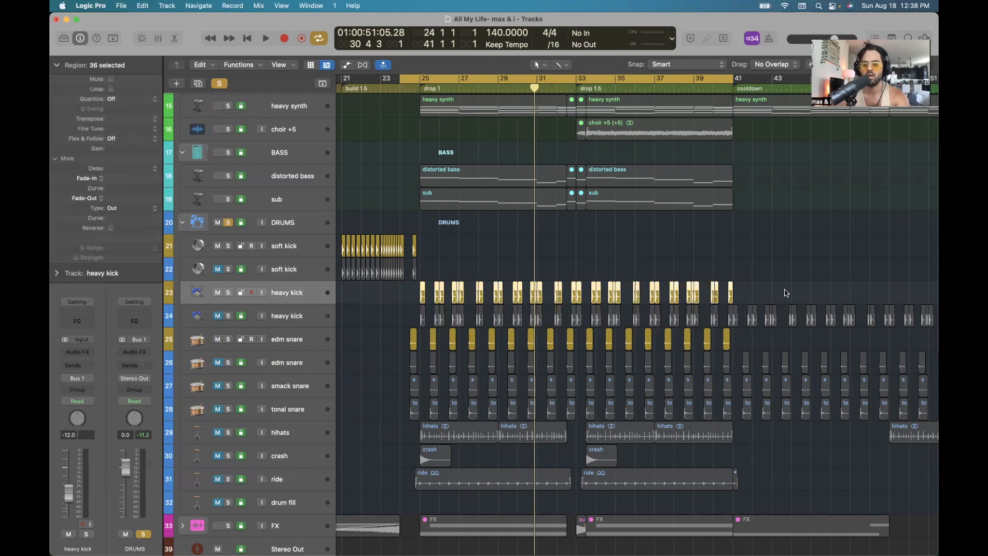
{"action": "double_click", "coordinate": [126, 199]}
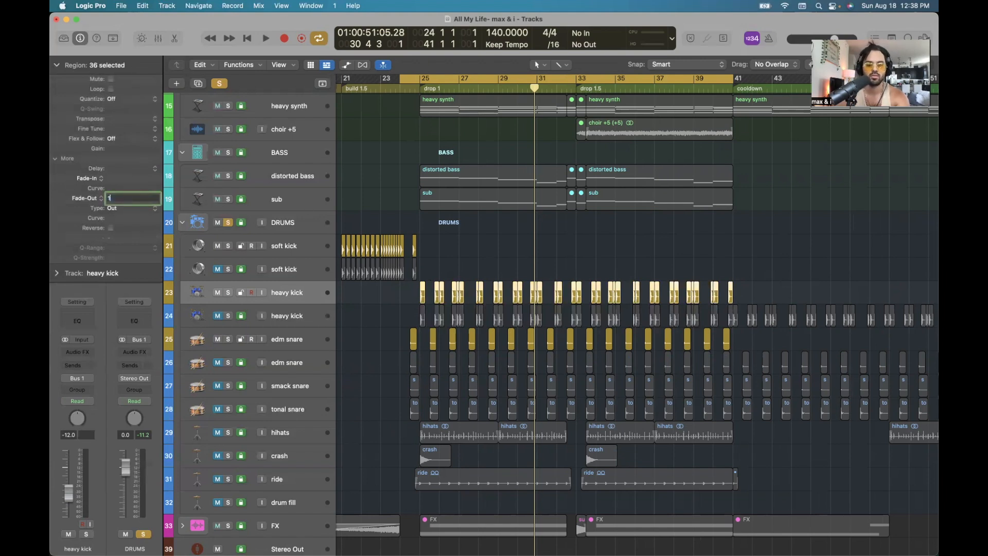
{"action": "type", "text": "1"}
{"action": "key", "text": "Return"}
{"action": "left_click", "coordinate": [487, 262]}
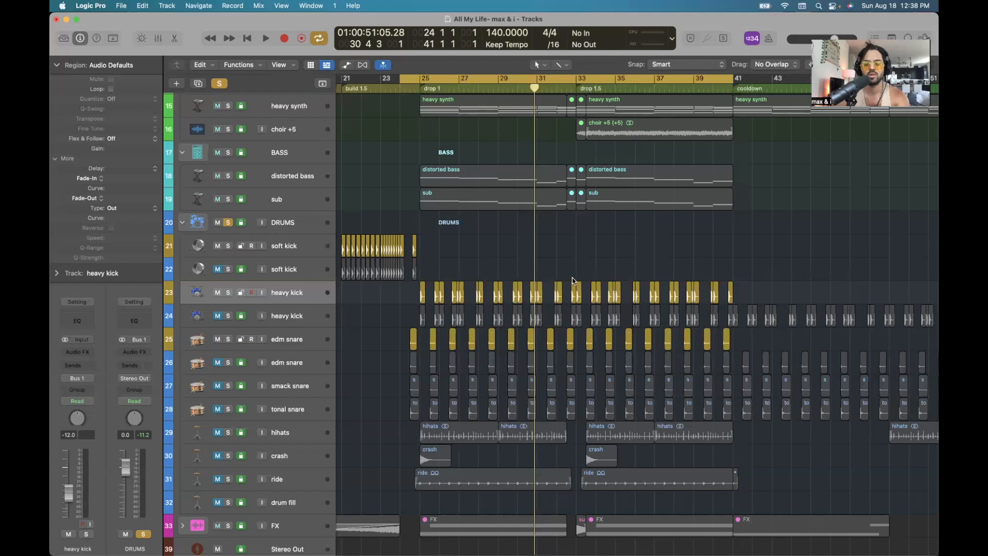
Play the rebuilt drums from bar 24 into the drop to hear the heavy kicks with the edm snares.
{"action": "key", "text": "super+Right"}
{"action": "key", "text": "super+Right"}
{"action": "key", "text": "super+Right"}
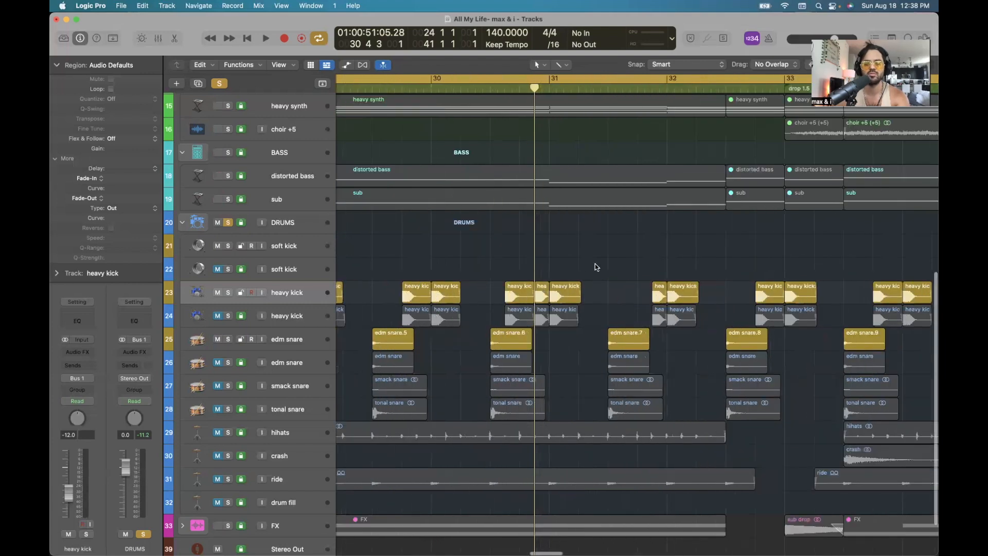
{"action": "key", "text": "super+Left"}
{"action": "key", "text": "super+Left"}
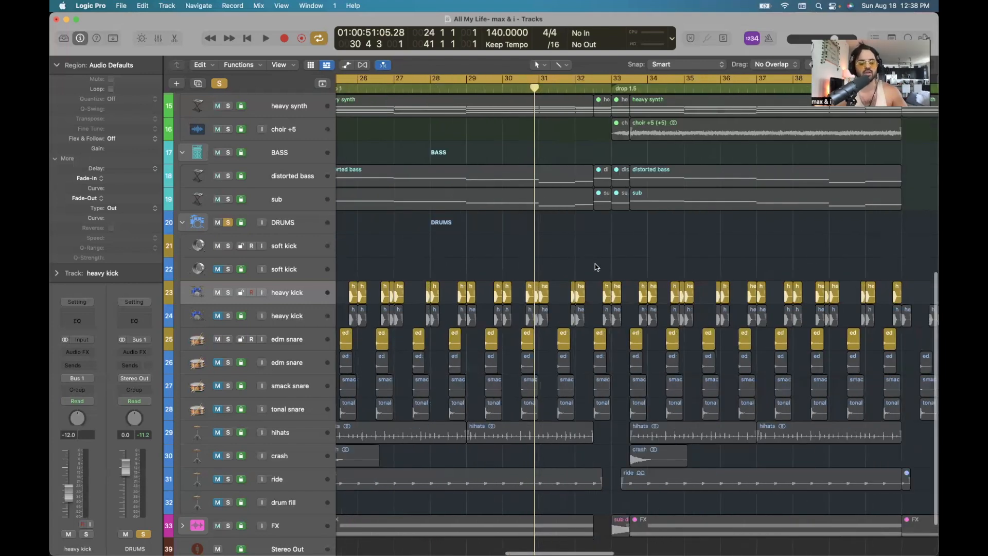
{"action": "scroll", "coordinate": [595, 263], "scroll_direction": "left", "scroll_amount": 6}
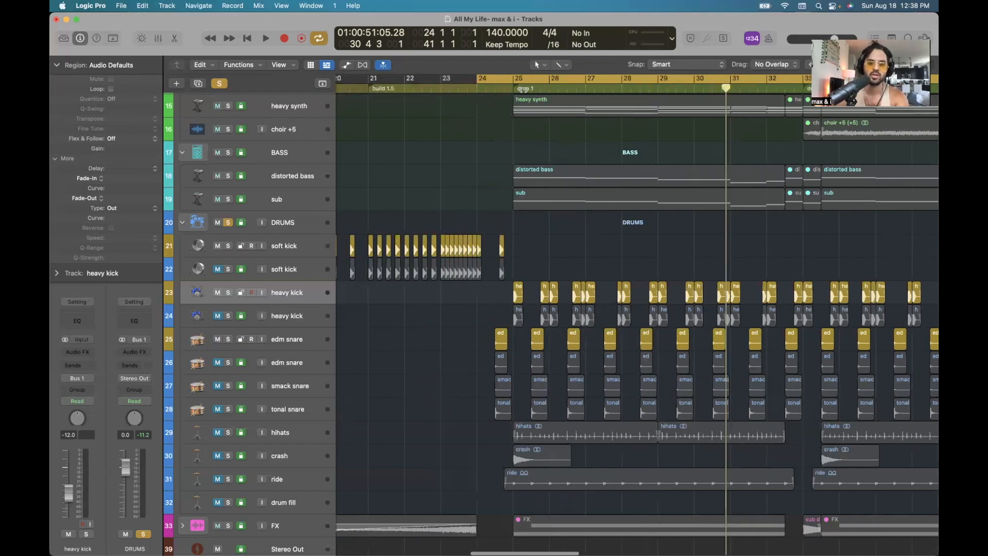
{"action": "left_click", "coordinate": [523, 89]}
{"action": "key", "text": "space"}
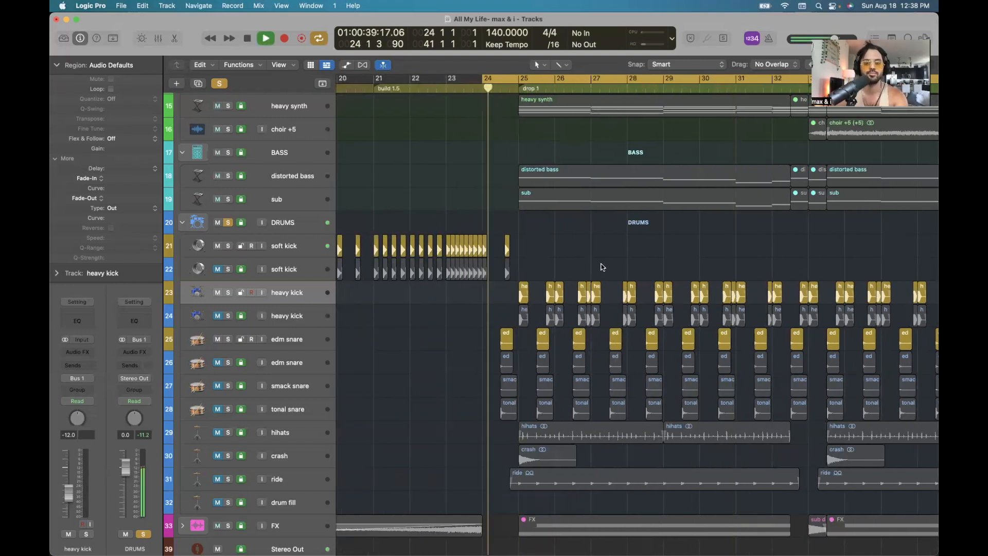
{"action": "key", "text": "super+Left"}
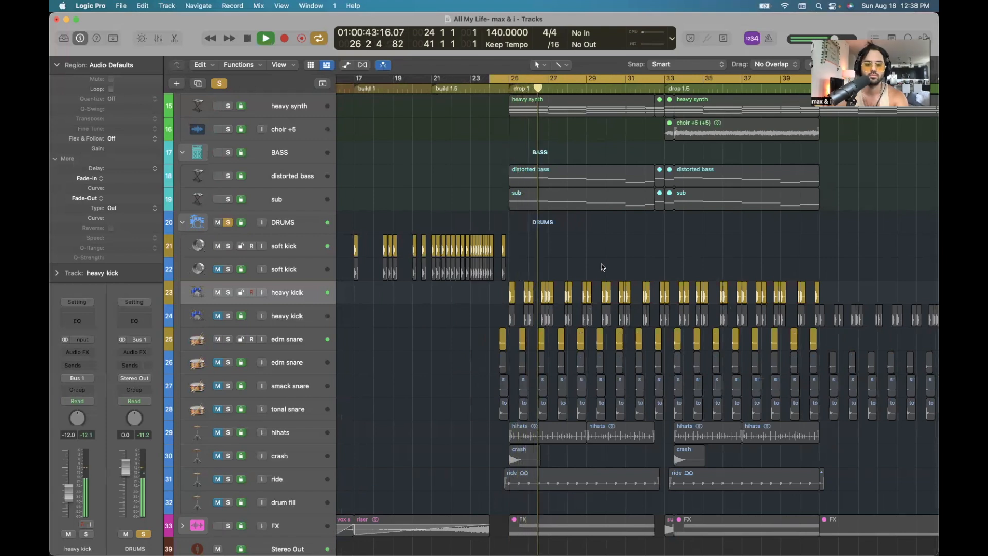
{"action": "key", "text": "space"}
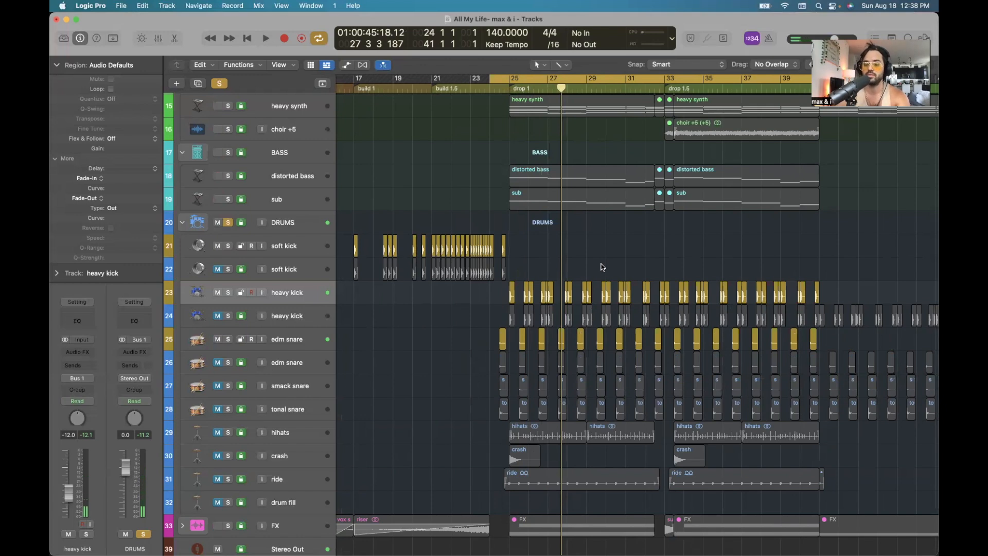
Review the edm snare tracks and unmute the smack snare track.
{"action": "left_click", "coordinate": [289, 362]}
{"action": "scroll", "coordinate": [415, 375], "scroll_direction": "down", "scroll_amount": 2}
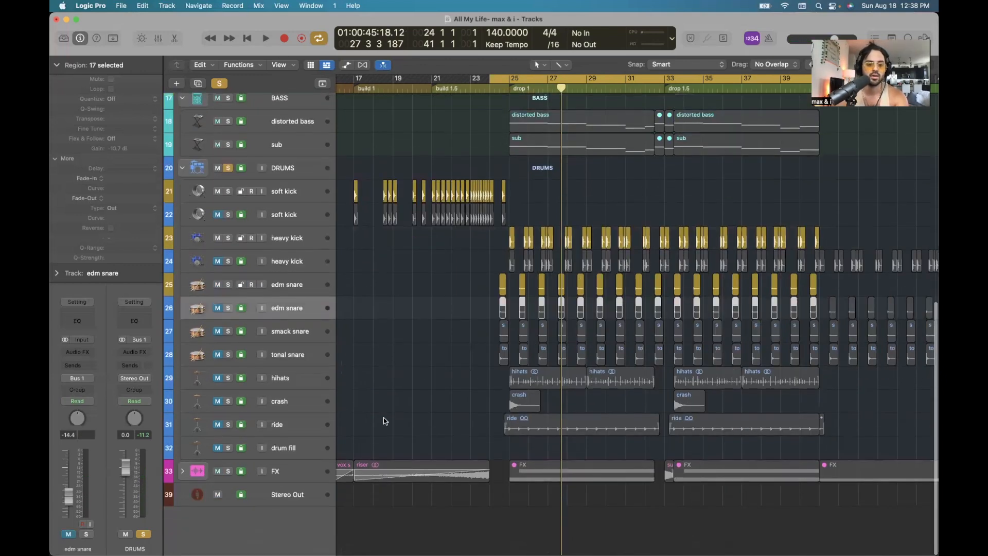
{"action": "left_click", "coordinate": [443, 267]}
{"action": "left_click", "coordinate": [296, 285]}
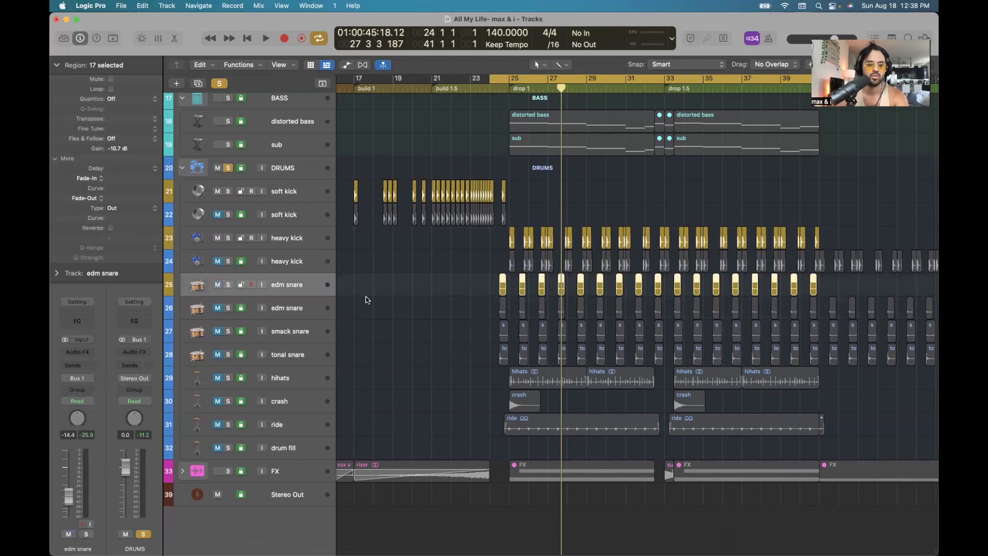
{"action": "left_click", "coordinate": [298, 333]}
{"action": "left_click", "coordinate": [288, 354]}
{"action": "left_click", "coordinate": [221, 333]}
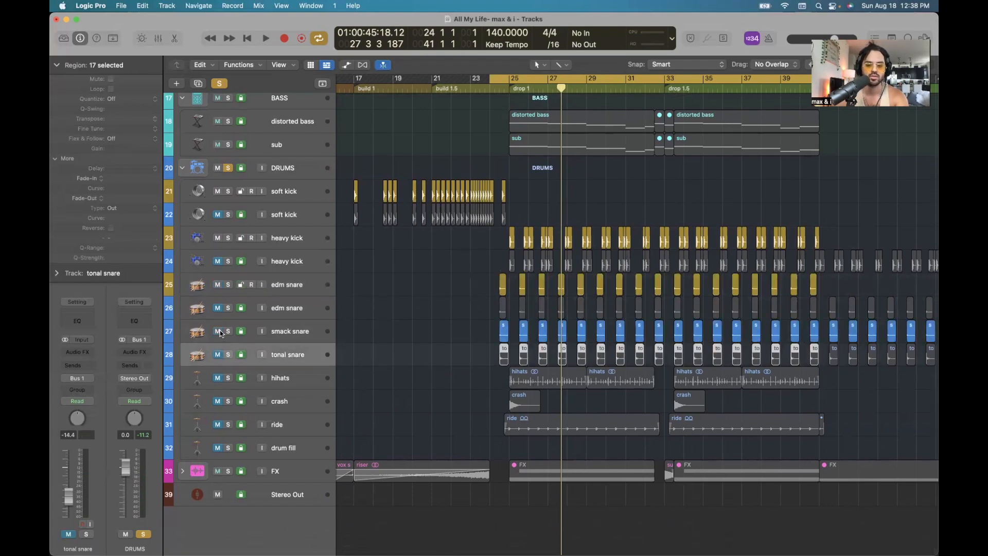
Set the cycle range to bars 25 to 27 and play it to hear the smack snare layered in.
{"action": "scroll", "coordinate": [482, 325], "scroll_direction": "up", "scroll_amount": 5}
{"action": "left_click_drag", "start_coordinate": [530, 81], "coordinate": [653, 80]}
{"action": "key", "text": "space"}
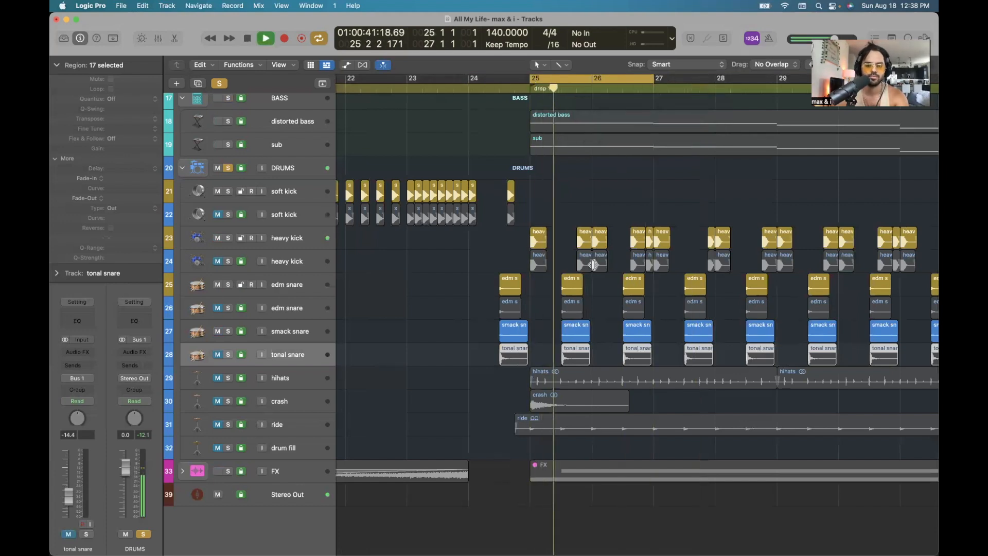
{"action": "key", "text": "space"}
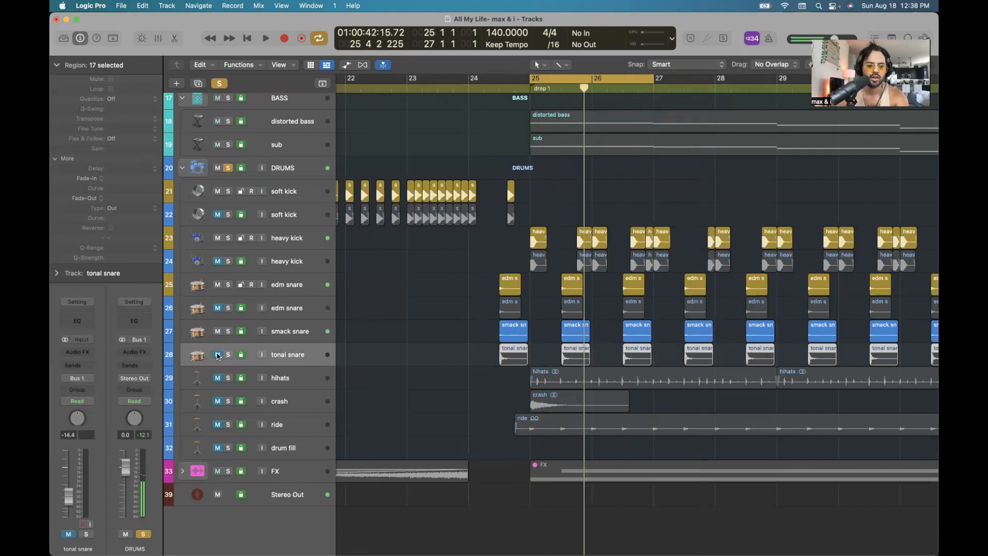
Unmute the tonal snare track and play the cycled bars with all snare layers.
{"action": "left_click", "coordinate": [218, 355]}
{"action": "key", "text": "space"}
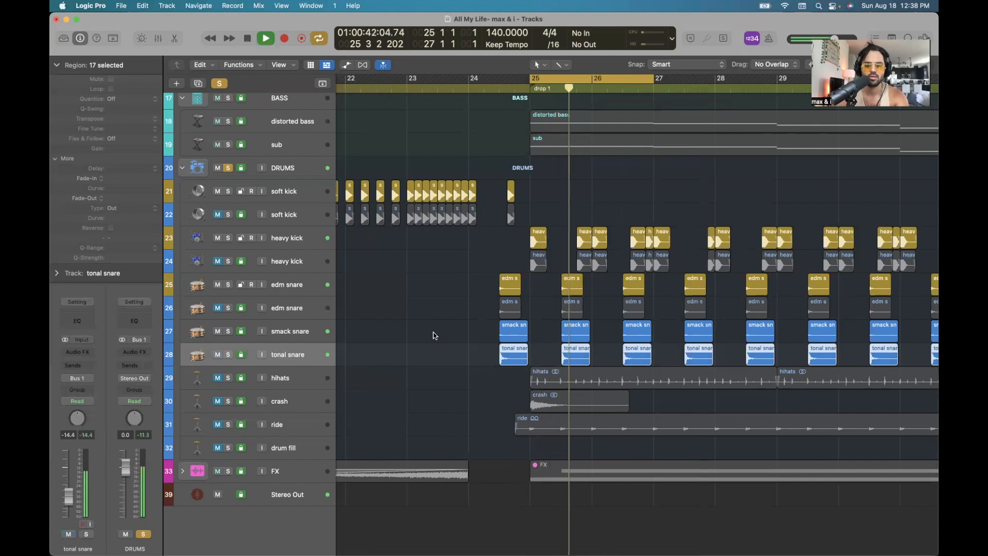
{"action": "key", "text": "space"}
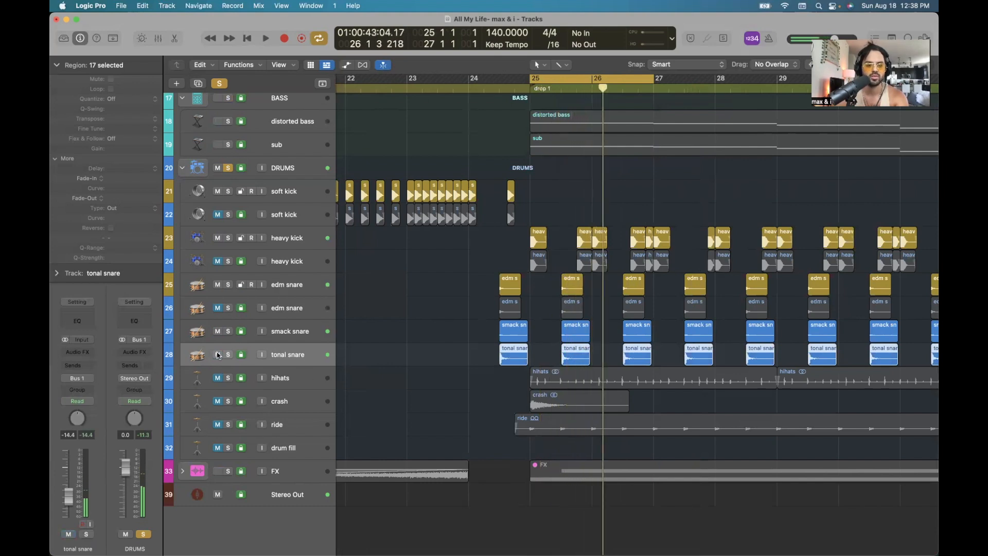
Mute the tonal snare and gold edm snare tracks and play the cycled bars to hear the smack snare alone with the kicks.
{"action": "left_click", "coordinate": [217, 355]}
{"action": "left_click", "coordinate": [432, 289]}
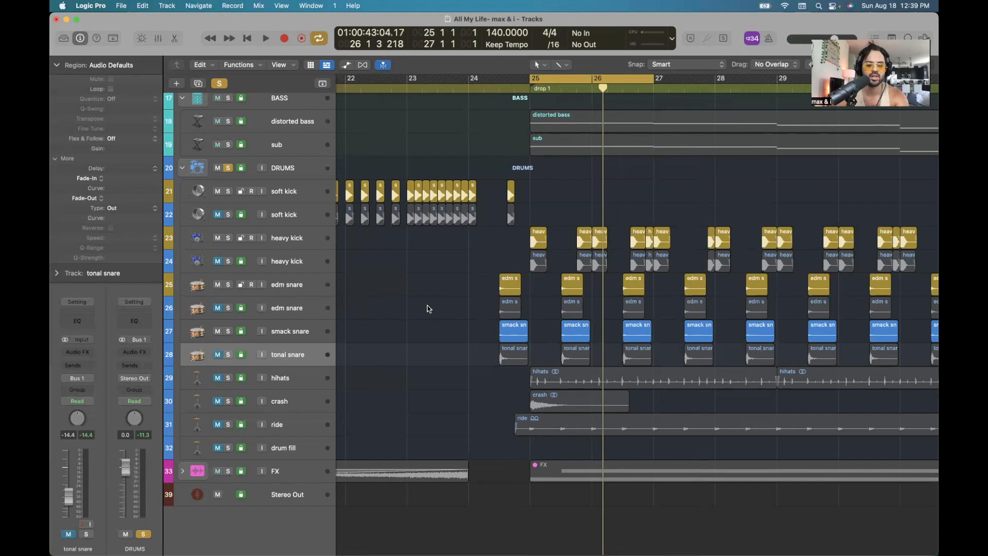
{"action": "scroll", "coordinate": [624, 191], "scroll_direction": "right", "scroll_amount": 3}
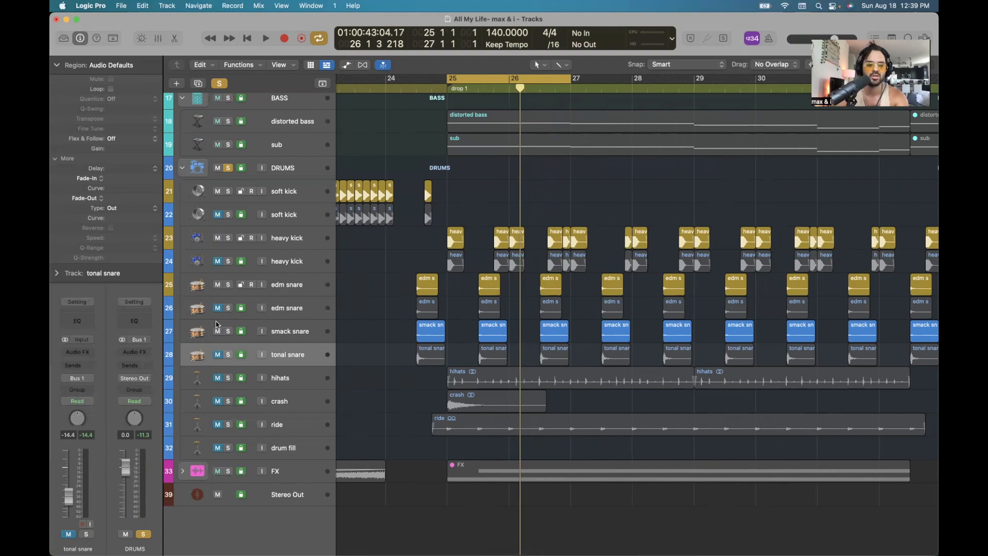
{"action": "left_click", "coordinate": [219, 286]}
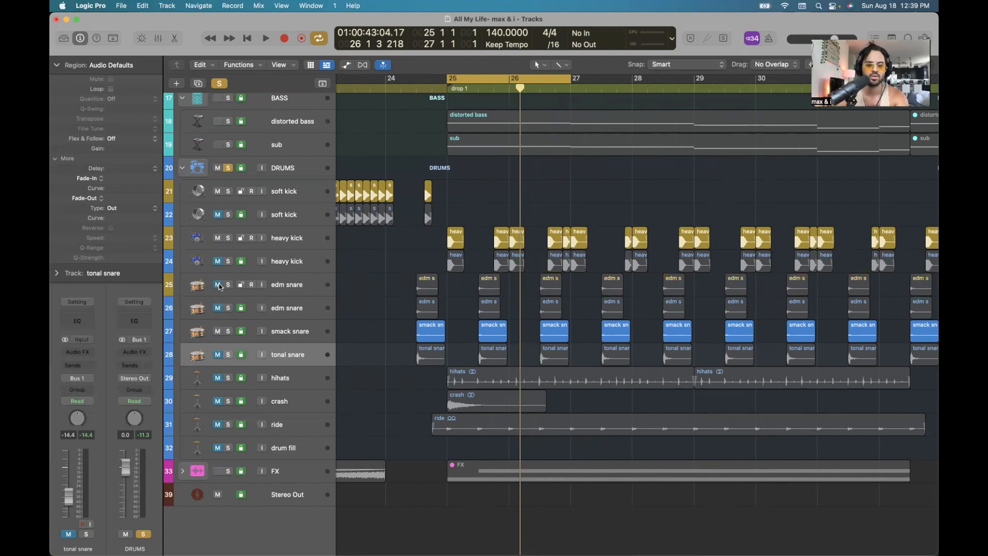
{"action": "key", "text": "space"}
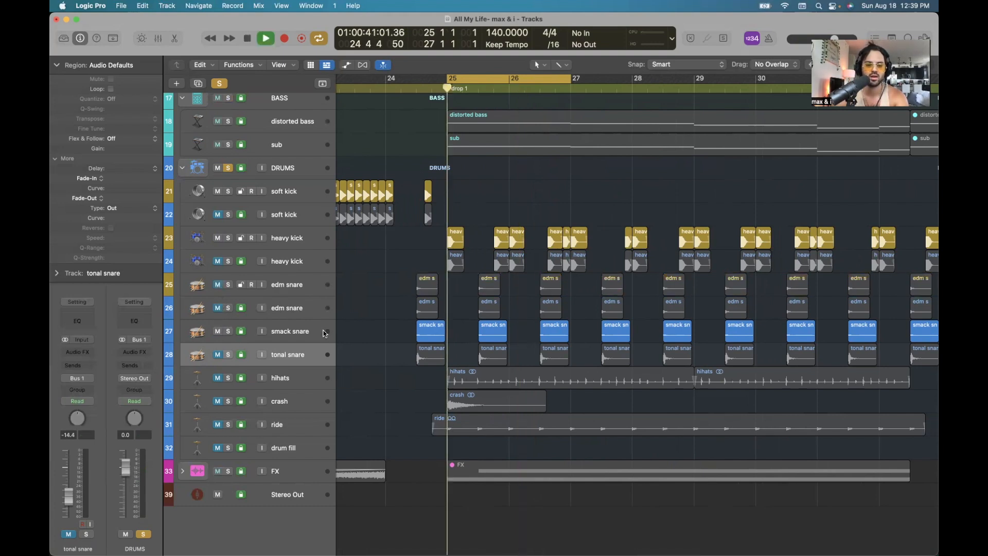
{"action": "key", "text": "space"}
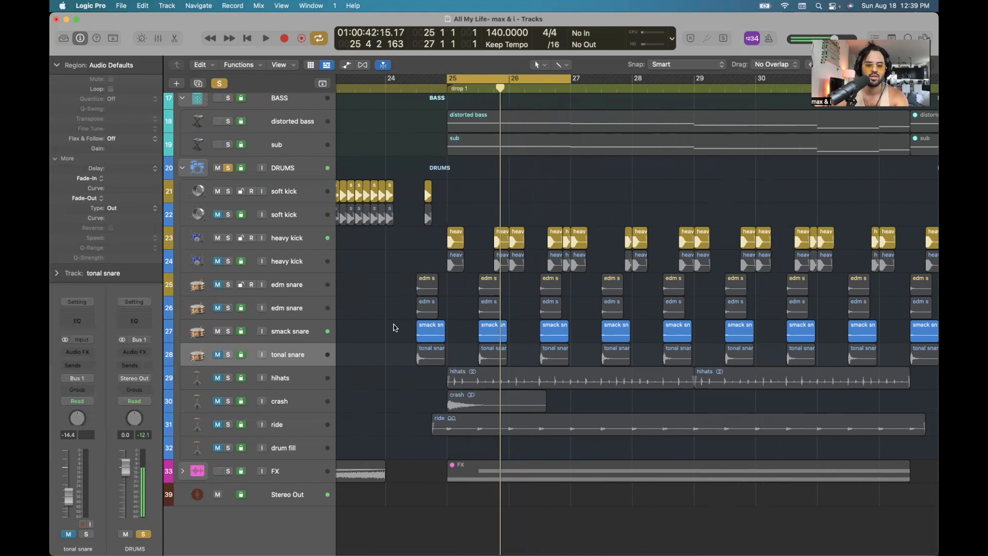
Insert a Channel EQ on the smack snare track and play the cycled bars to examine its frequency content.
{"action": "left_click", "coordinate": [292, 332]}
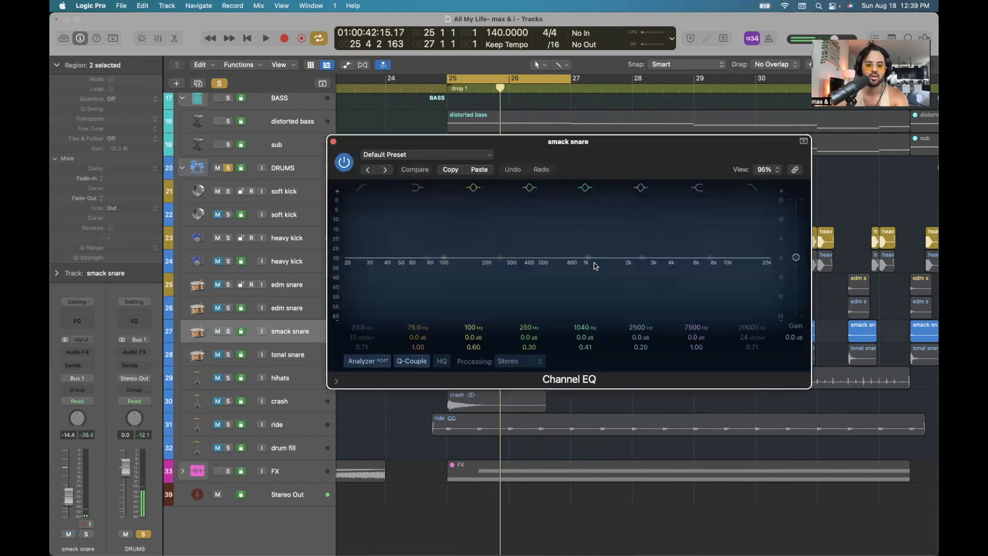
{"action": "left_click", "coordinate": [77, 320]}
{"action": "key", "text": "space"}
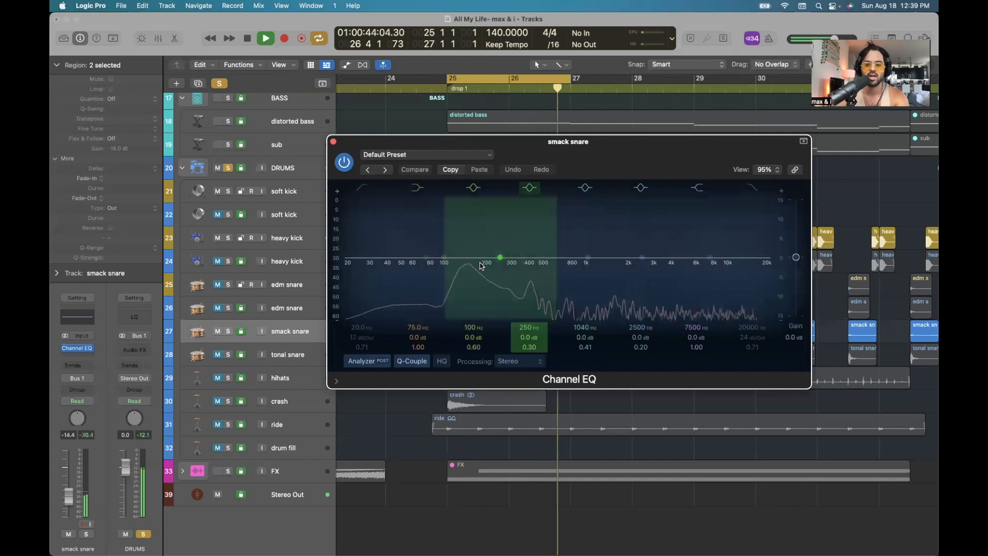
{"action": "key", "text": "space"}
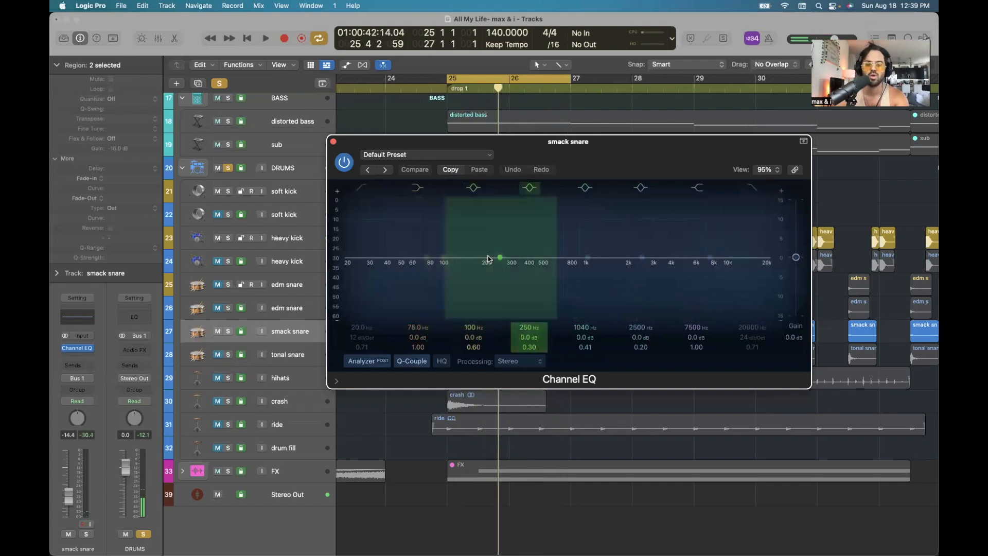
{"action": "left_click", "coordinate": [333, 142]}
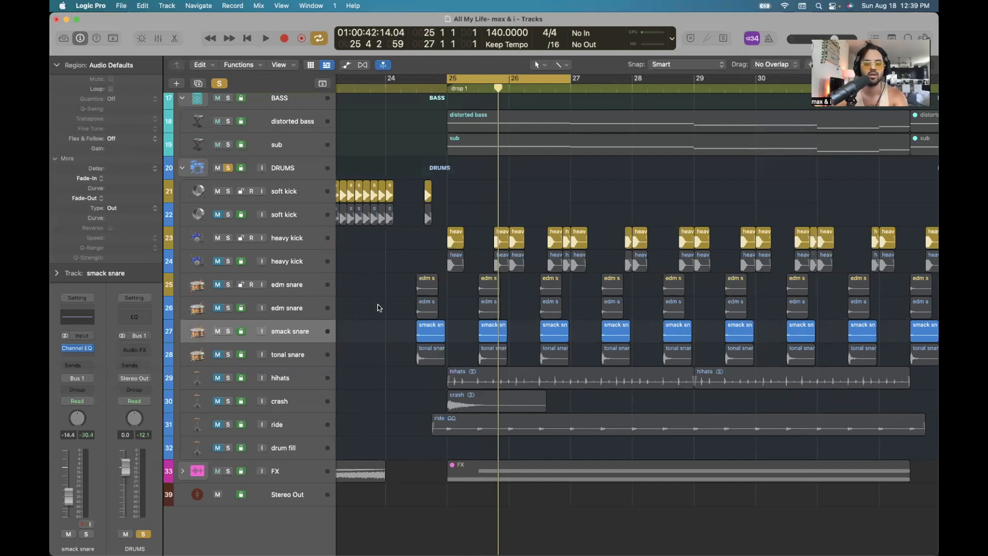
Unmute the gold edm snare track while leaving the original edm snare track muted.
{"action": "left_click", "coordinate": [219, 310]}
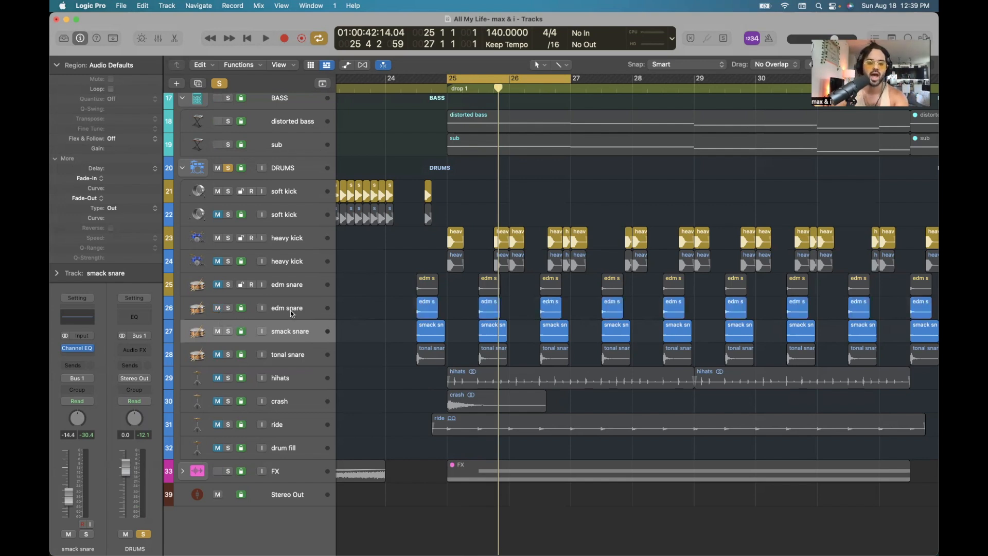
{"action": "left_click", "coordinate": [218, 309]}
{"action": "left_click", "coordinate": [218, 286]}
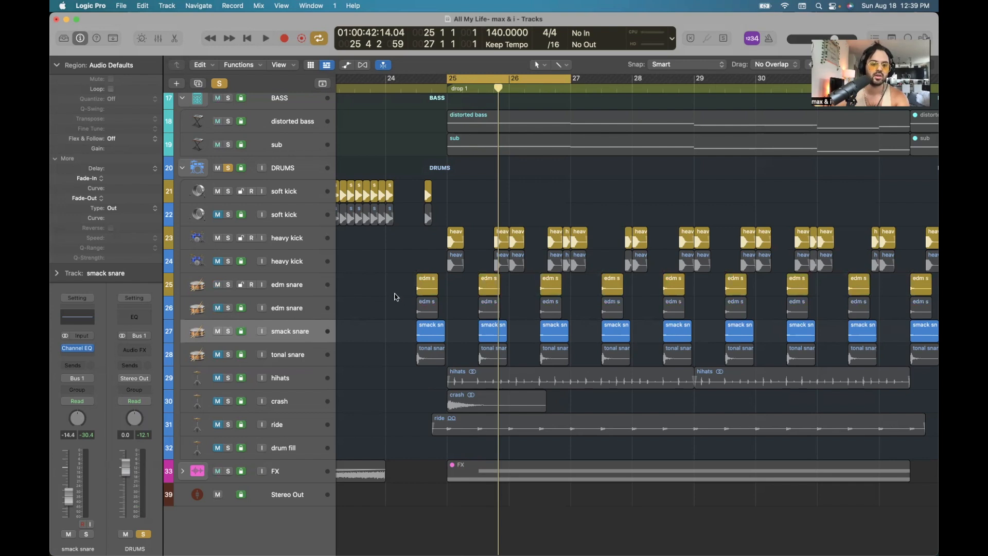
Open a Channel EQ on the gold edm snare track, mute the smack snare, and play the cycle to examine the edm snare's frequencies.
{"action": "left_click", "coordinate": [292, 289]}
{"action": "left_click", "coordinate": [77, 348]}
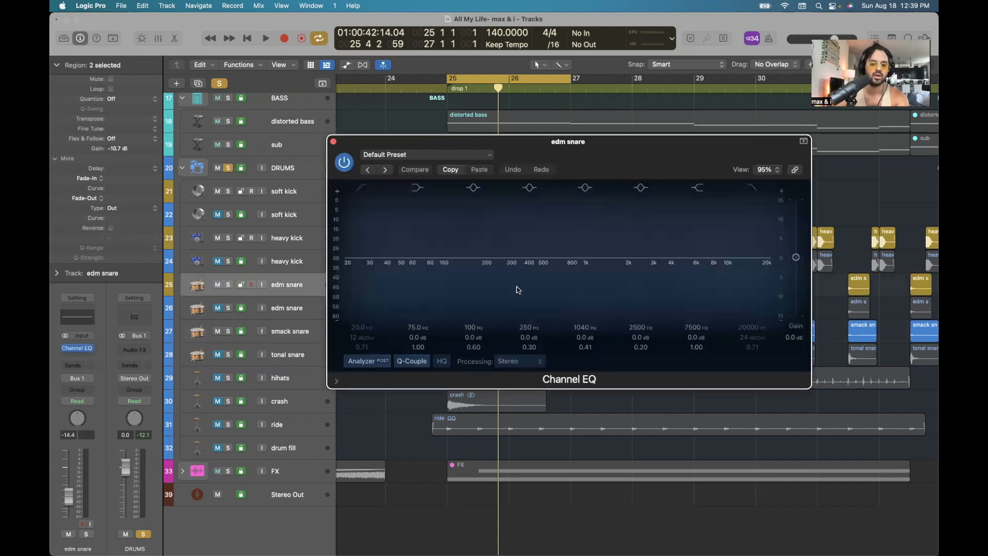
{"action": "left_click", "coordinate": [218, 331]}
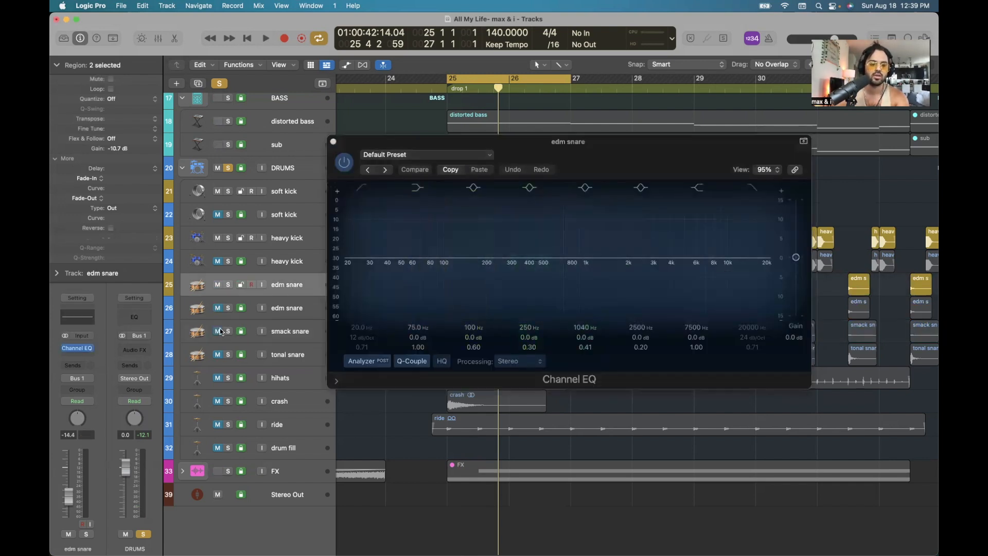
{"action": "key", "text": "space"}
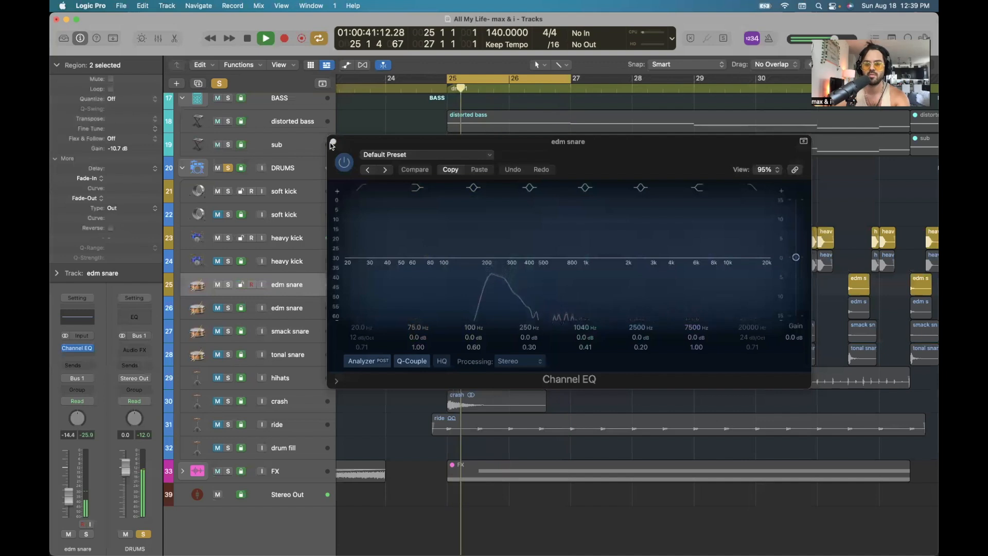
{"action": "key", "text": "space"}
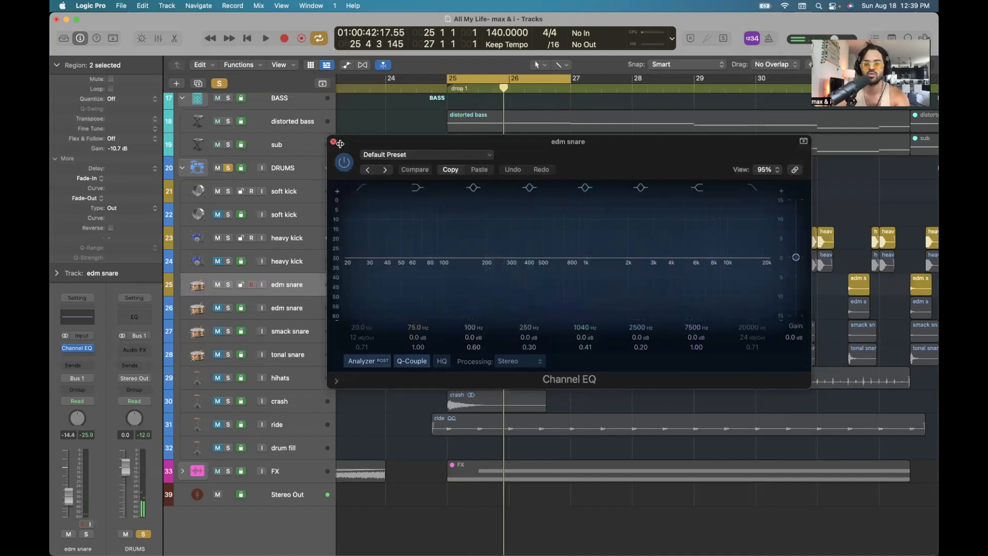
{"action": "left_click", "coordinate": [334, 142]}
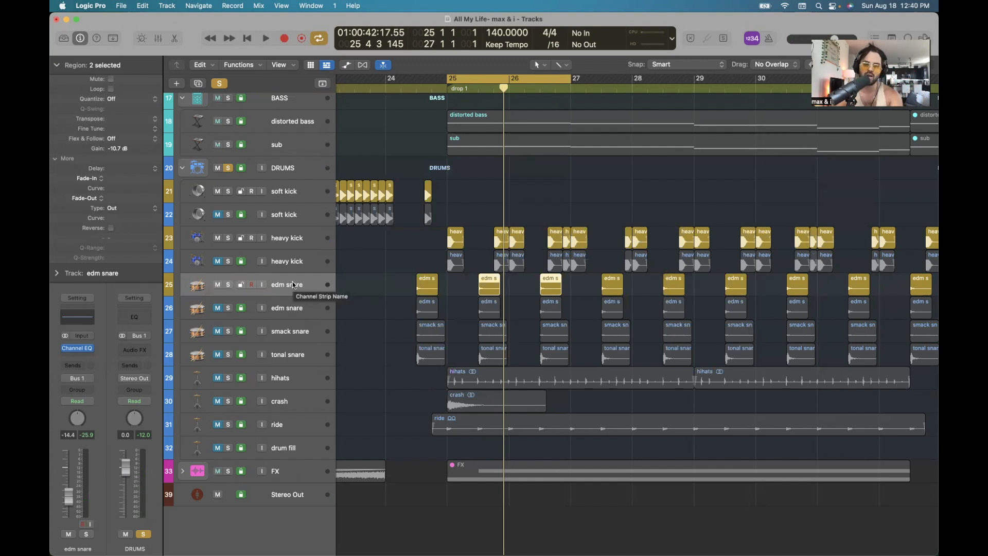
Unmute and select the tonal snare track, and collapse the Region inspector.
{"action": "left_click", "coordinate": [218, 286]}
{"action": "left_click", "coordinate": [218, 286]}
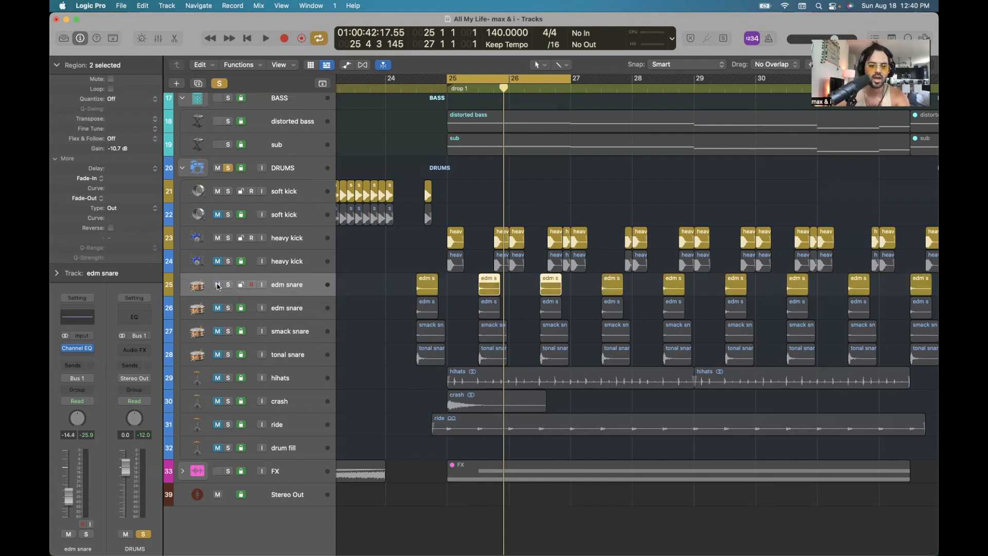
{"action": "left_click", "coordinate": [218, 355]}
{"action": "left_click", "coordinate": [523, 306]}
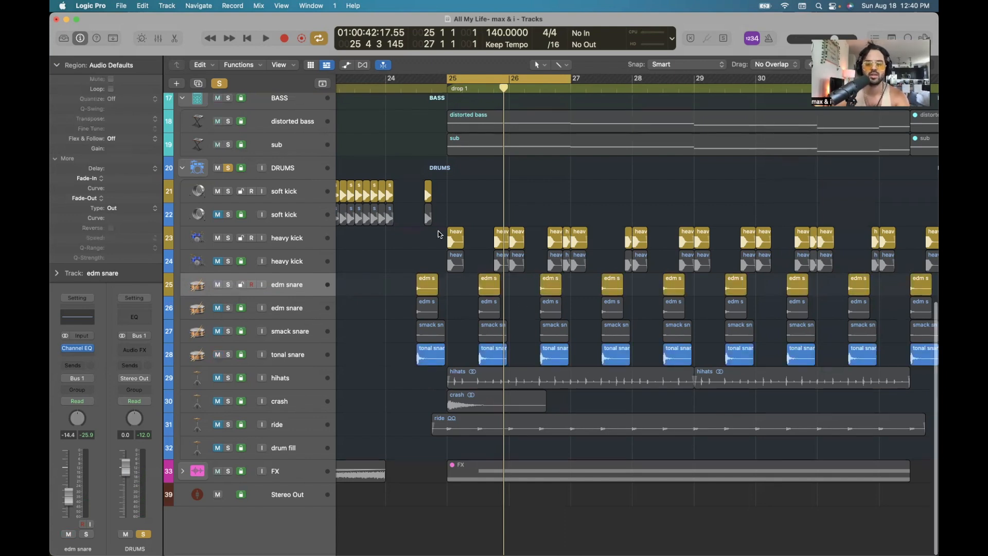
{"action": "left_click", "coordinate": [306, 358]}
{"action": "left_click", "coordinate": [56, 66]}
{"action": "left_click", "coordinate": [466, 313]}
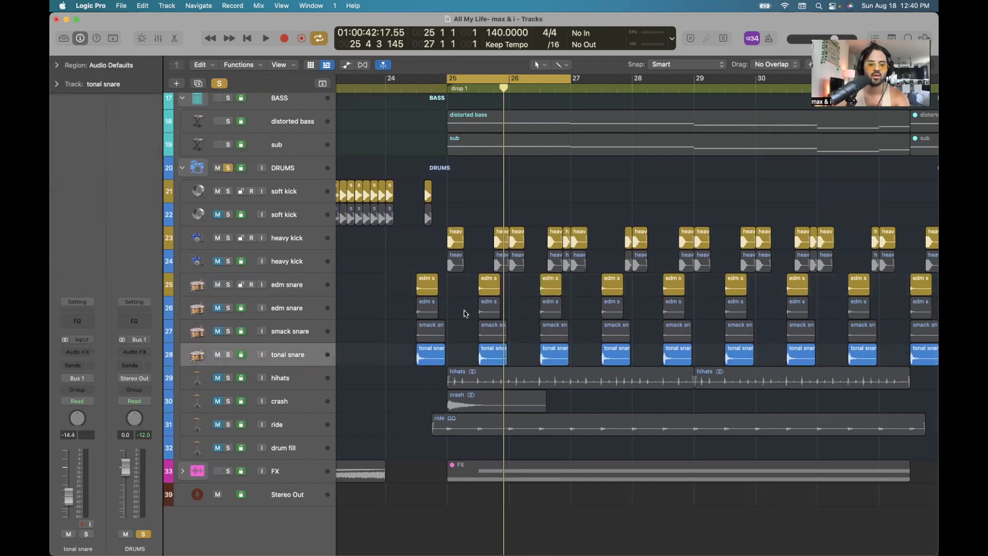
Unmute the smack snare track and play the cycled bars to hear the three snare layers together.
{"action": "left_click", "coordinate": [217, 333]}
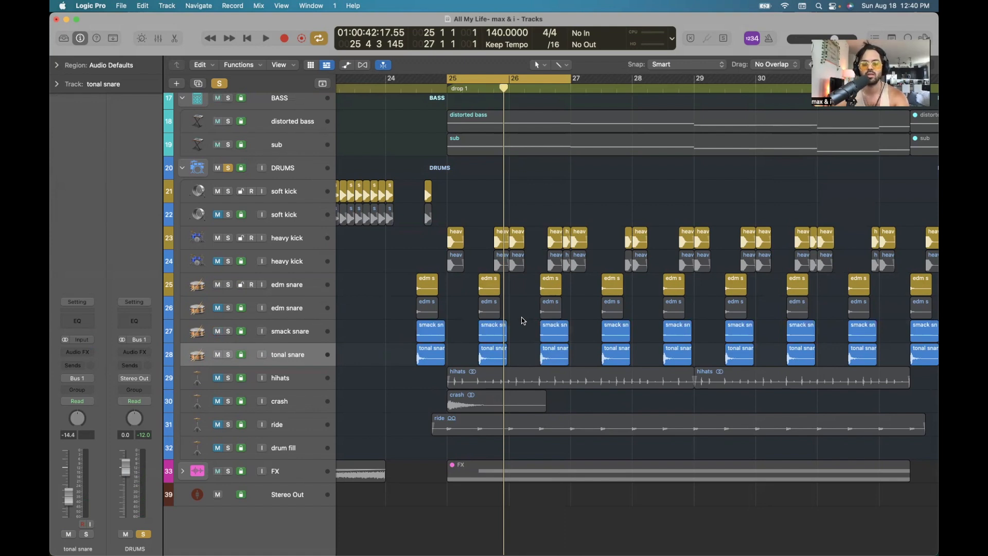
{"action": "key", "text": "space"}
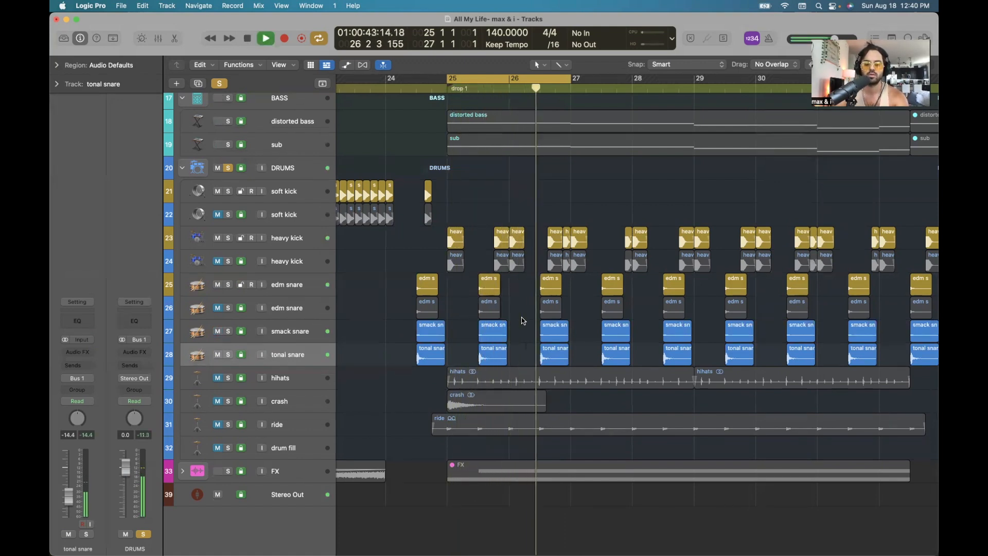
{"action": "key", "text": "space"}
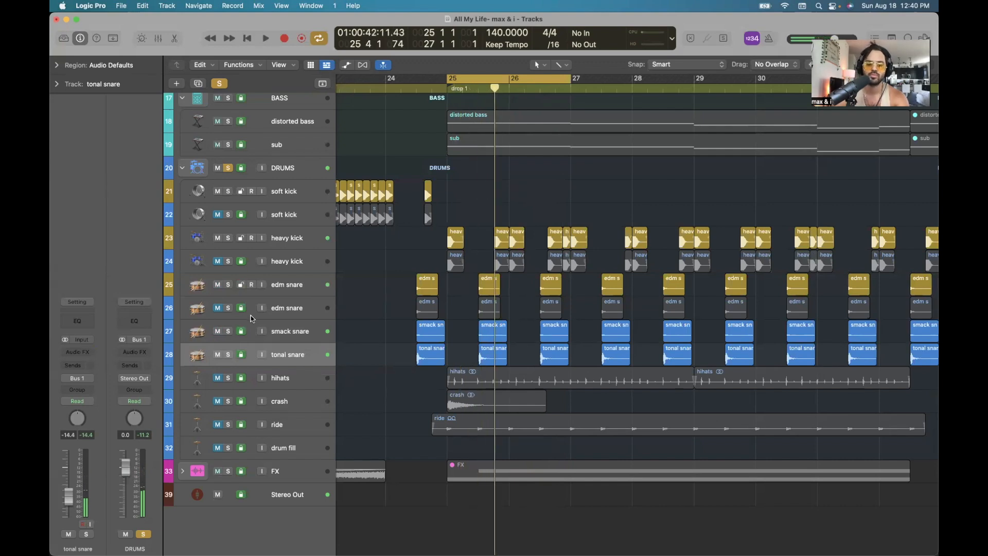
{"action": "left_click", "coordinate": [297, 335]}
{"action": "key", "text": "super+Left"}
{"action": "key", "text": "super+Left"}
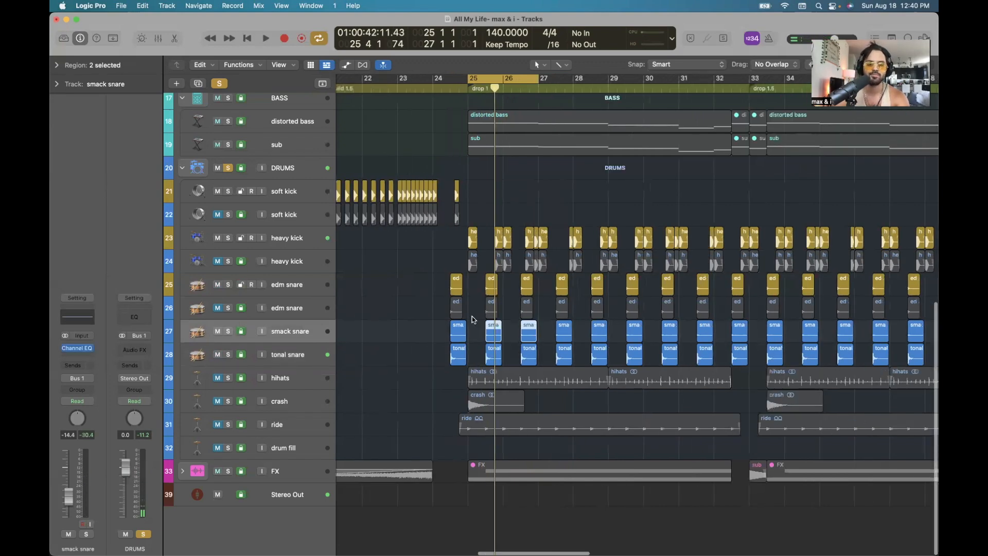
{"action": "scroll", "coordinate": [470, 314], "scroll_direction": "right", "scroll_amount": 2}
{"action": "left_click", "coordinate": [349, 307]}
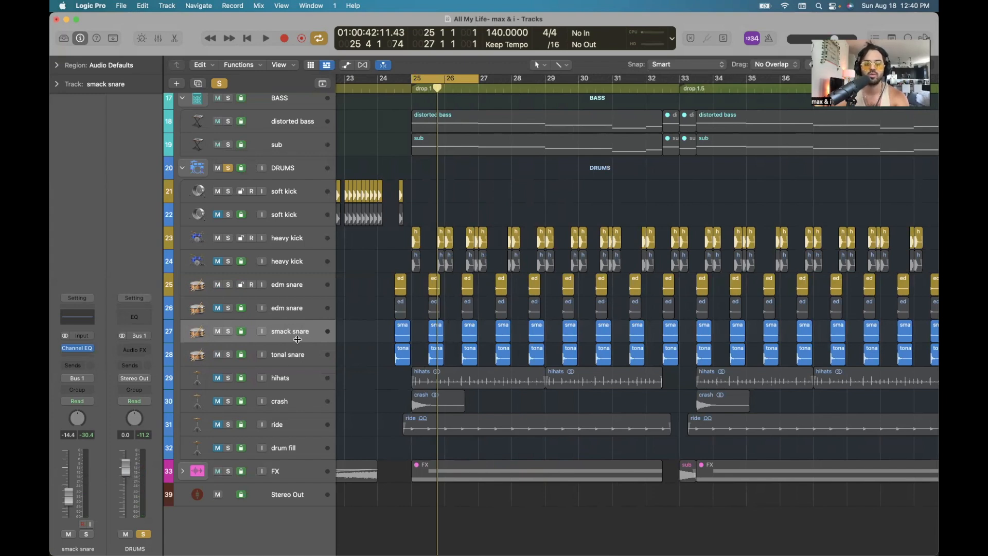
{"action": "key", "text": "super+Left"}
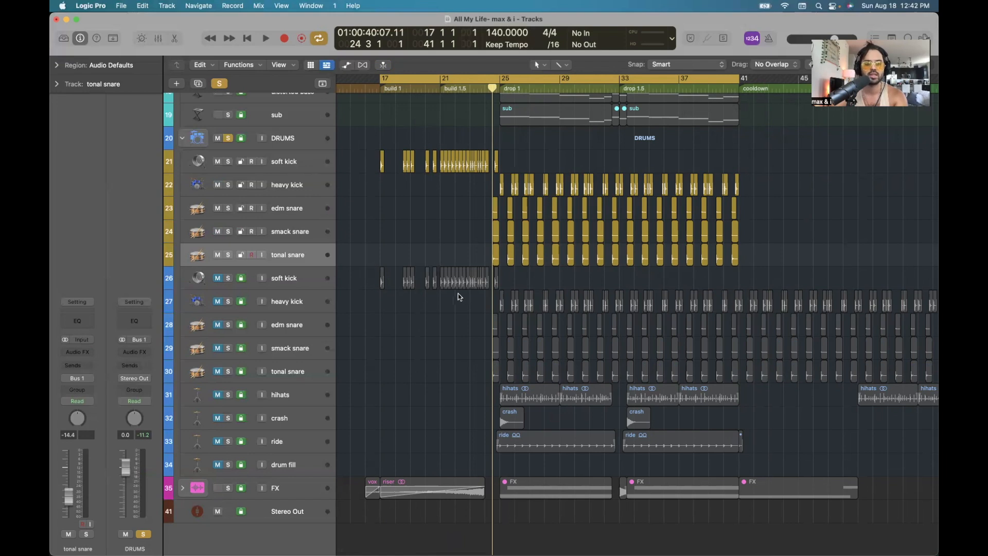
Toggle the mutes of the five original kick and snare tracks off and on, and play the gold drum tracks through drop 1.
{"action": "left_click_drag", "start_coordinate": [220, 282], "coordinate": [220, 364]}
{"action": "left_click_drag", "start_coordinate": [217, 280], "coordinate": [221, 371]}
{"action": "key", "text": "space"}
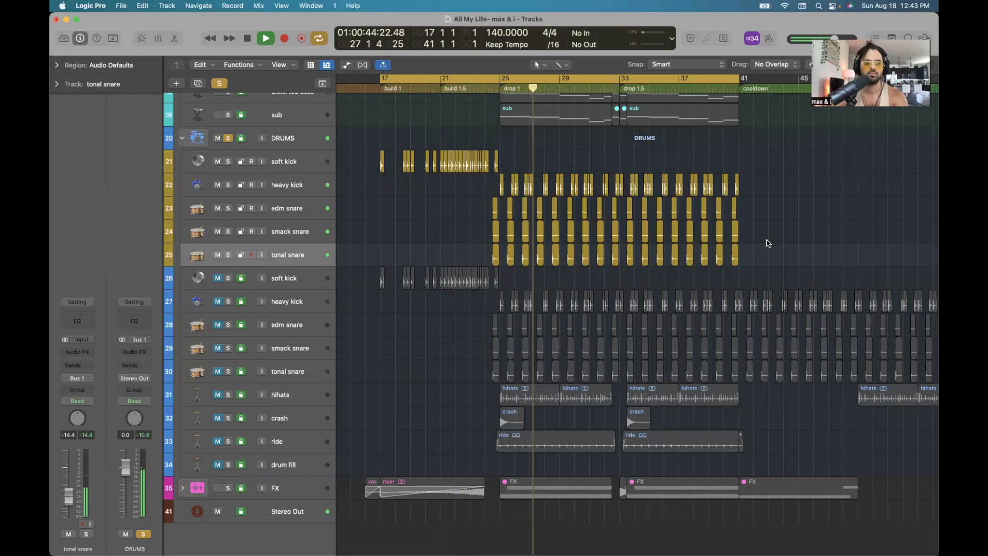
{"action": "key", "text": "space"}
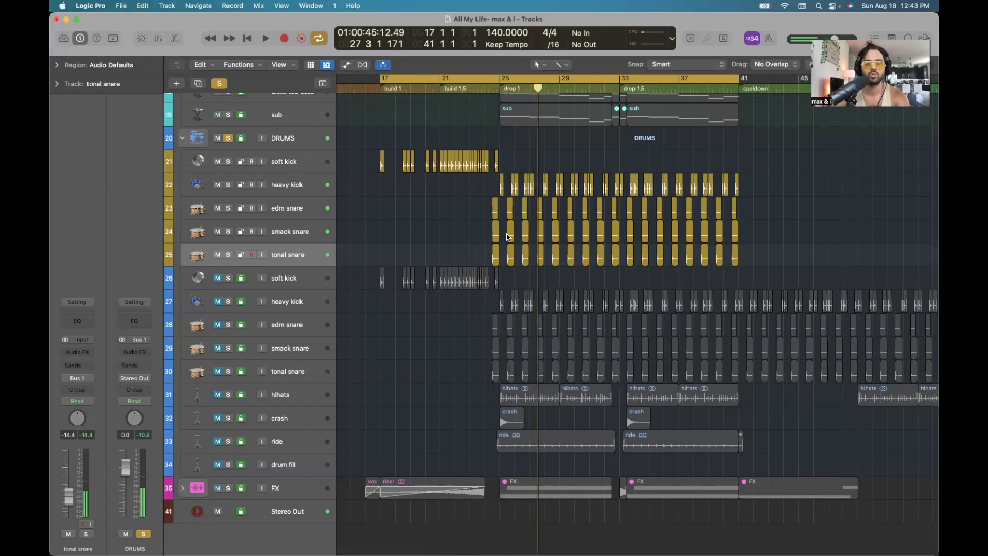
Duplicate the hihats track without its regions and colour the new track gold.
{"action": "scroll", "coordinate": [566, 288], "scroll_direction": "down", "scroll_amount": 1}
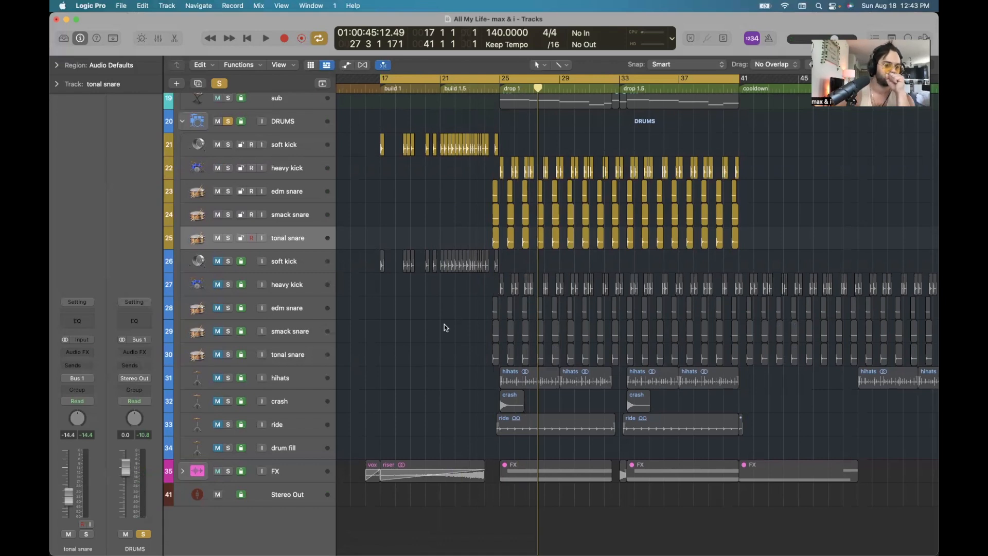
{"action": "left_click", "coordinate": [286, 381]}
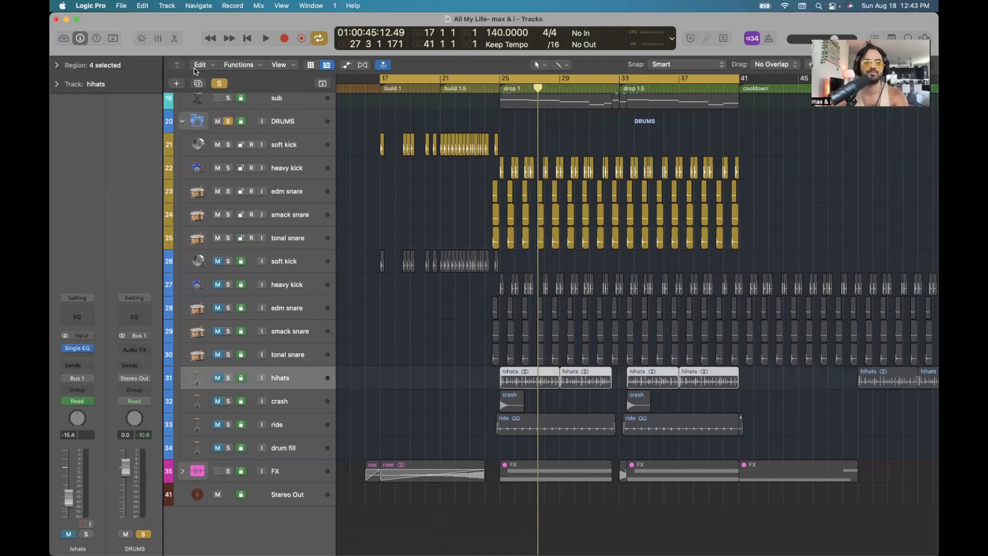
{"action": "left_click", "coordinate": [199, 84]}
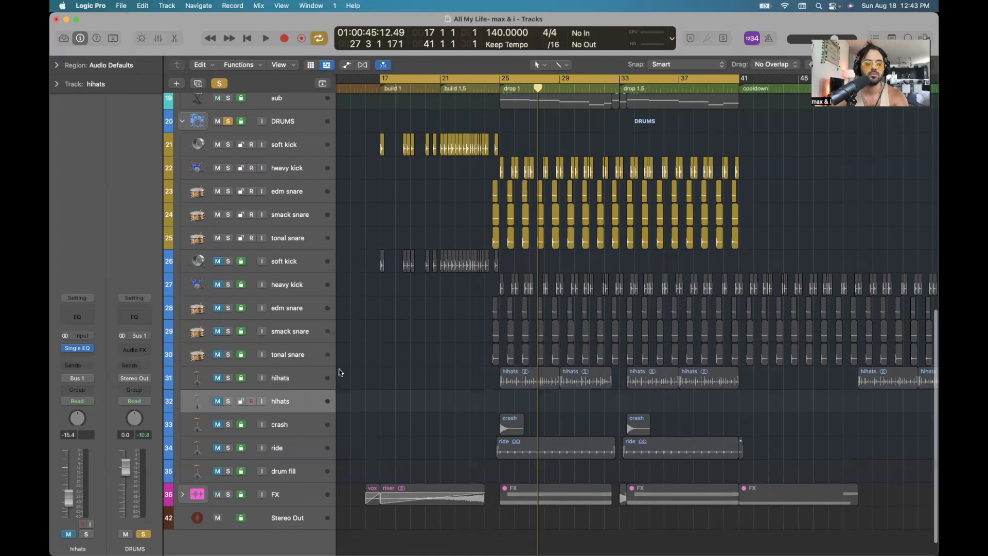
{"action": "key", "text": "alt+c"}
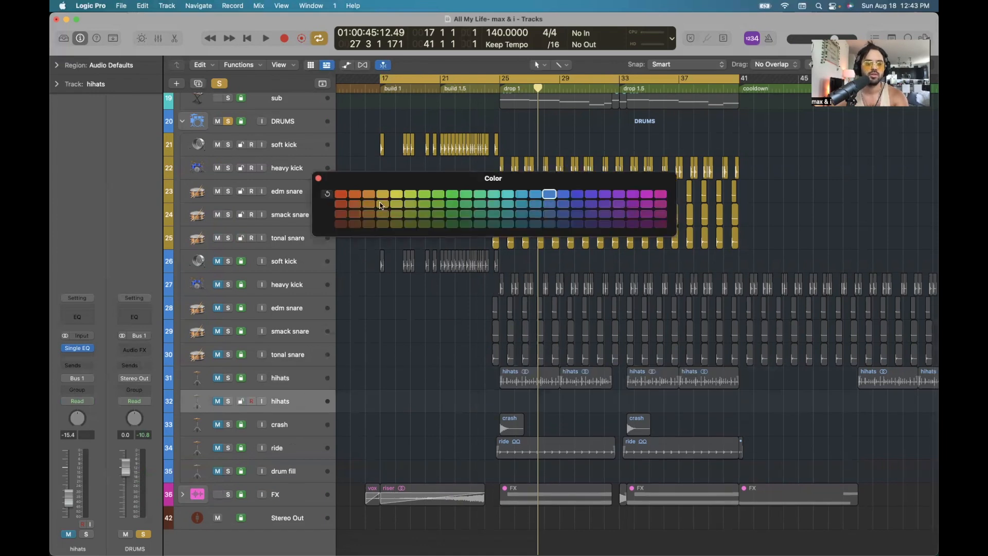
{"action": "left_click", "coordinate": [382, 205]}
{"action": "left_click", "coordinate": [318, 179]}
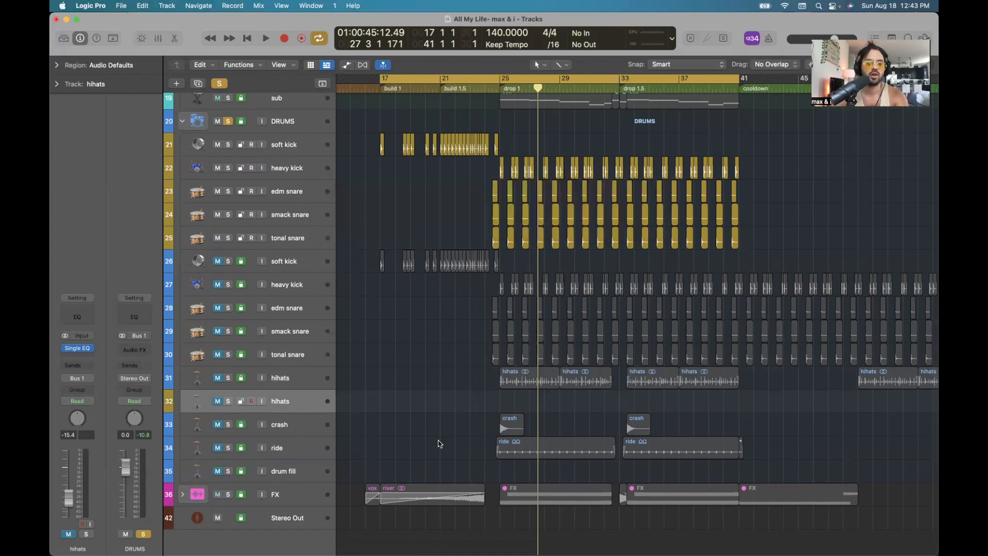
Place the four-bar hihats audio on the gold hihats track, starting at bar 25.
{"action": "scroll", "coordinate": [452, 386], "scroll_direction": "down", "scroll_amount": 1}
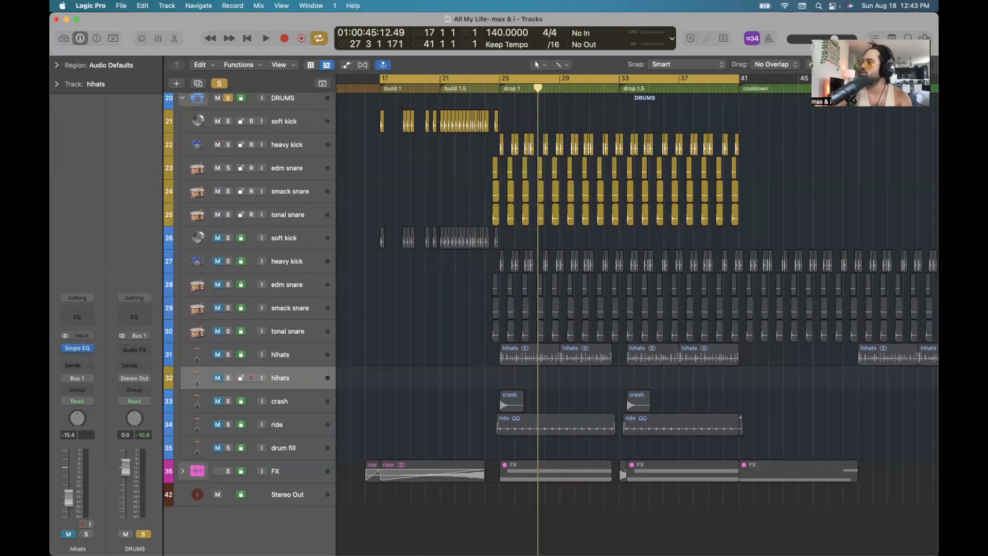
{"action": "left_click_drag", "start_coordinate": [51, 334], "coordinate": [545, 381]}
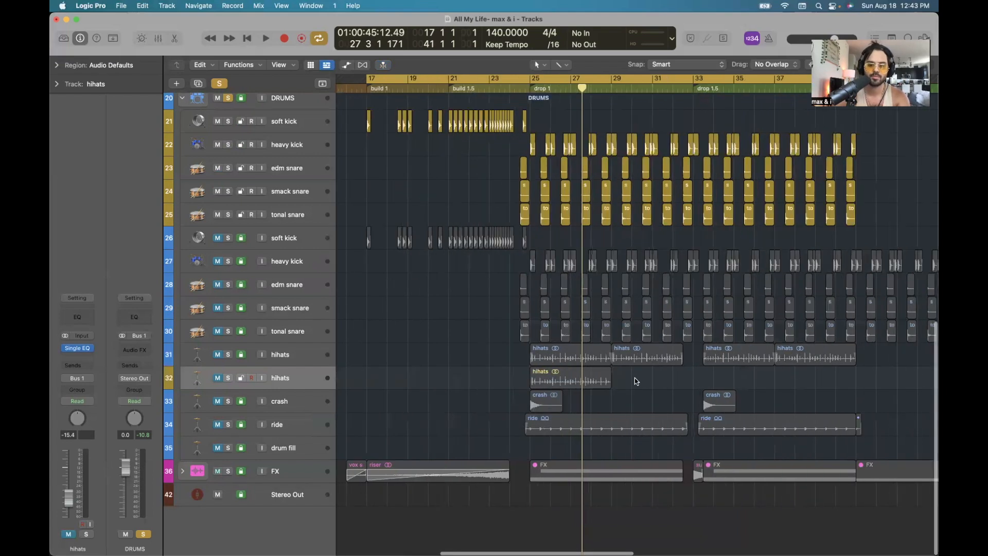
{"action": "scroll", "coordinate": [634, 378], "scroll_direction": "up", "scroll_amount": 3}
{"action": "scroll", "coordinate": [584, 379], "scroll_direction": "up", "scroll_amount": 5}
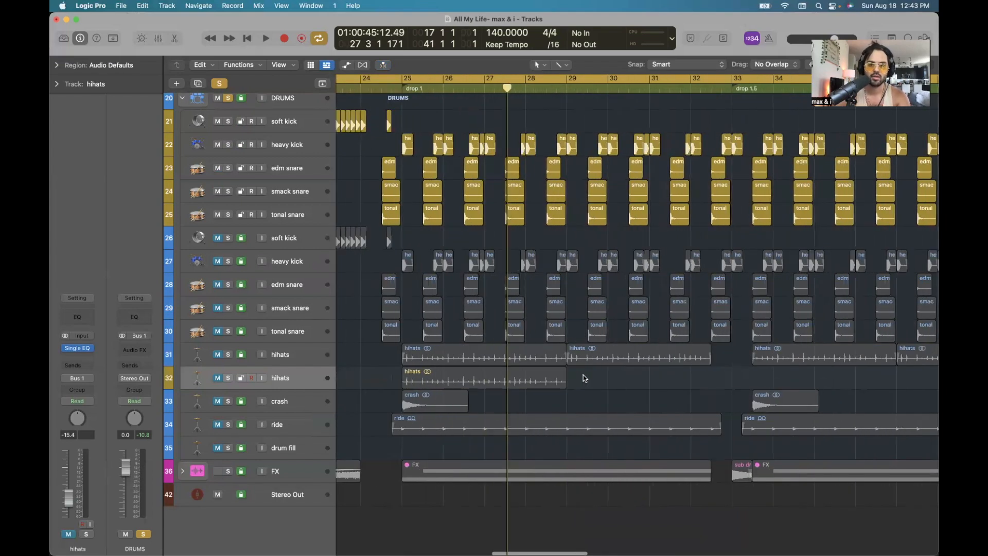
Unmute the gold hihats track, set the cycle range to bars 25 to 33, and play the hihats with the drums.
{"action": "scroll", "coordinate": [585, 378], "scroll_direction": "down", "scroll_amount": 3}
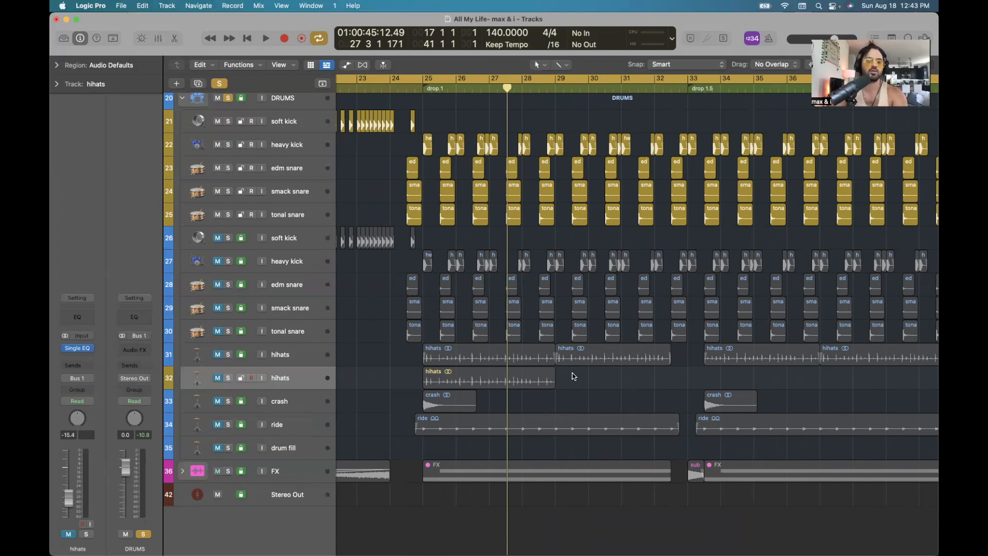
{"action": "left_click", "coordinate": [217, 378]}
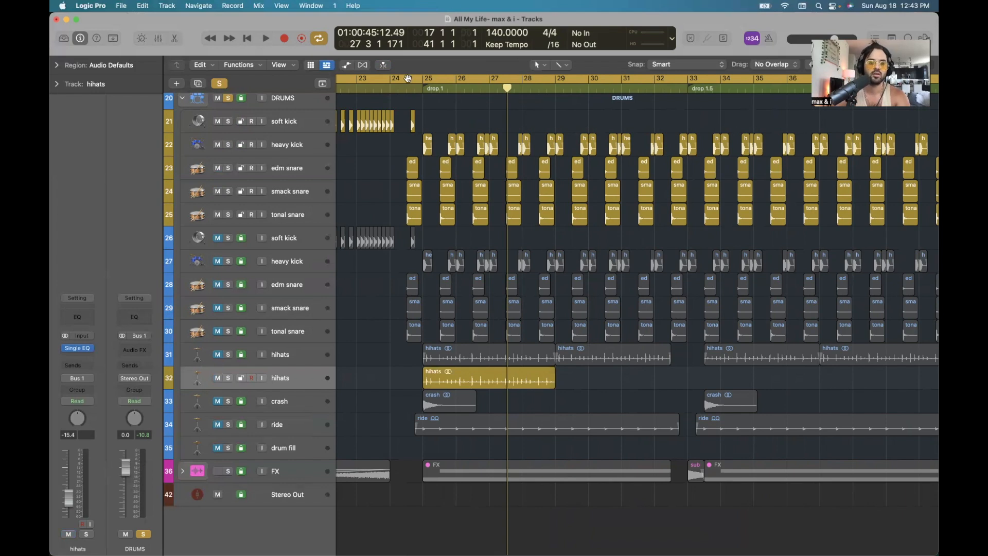
{"action": "left_click_drag", "start_coordinate": [423, 79], "coordinate": [690, 82]}
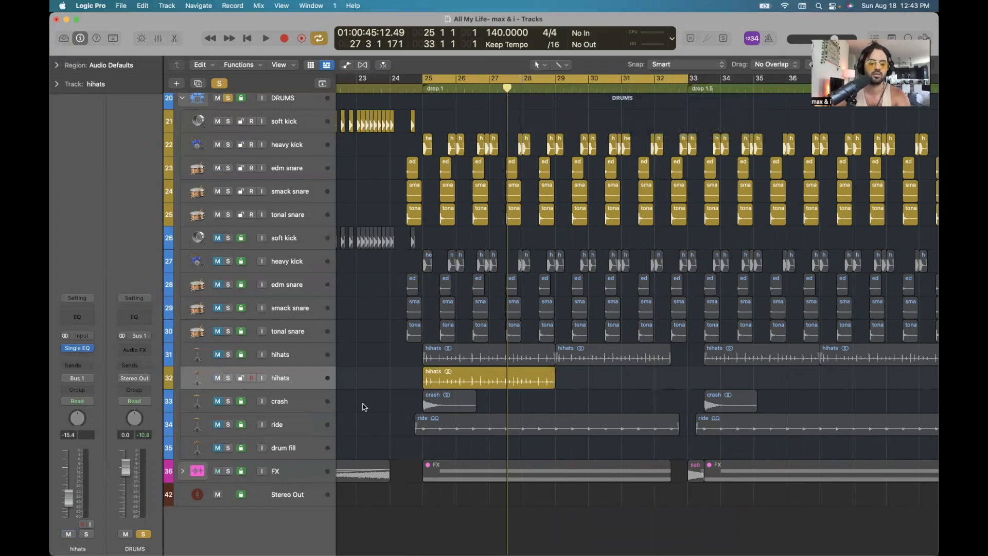
{"action": "mouse_move", "coordinate": [63, 349]}
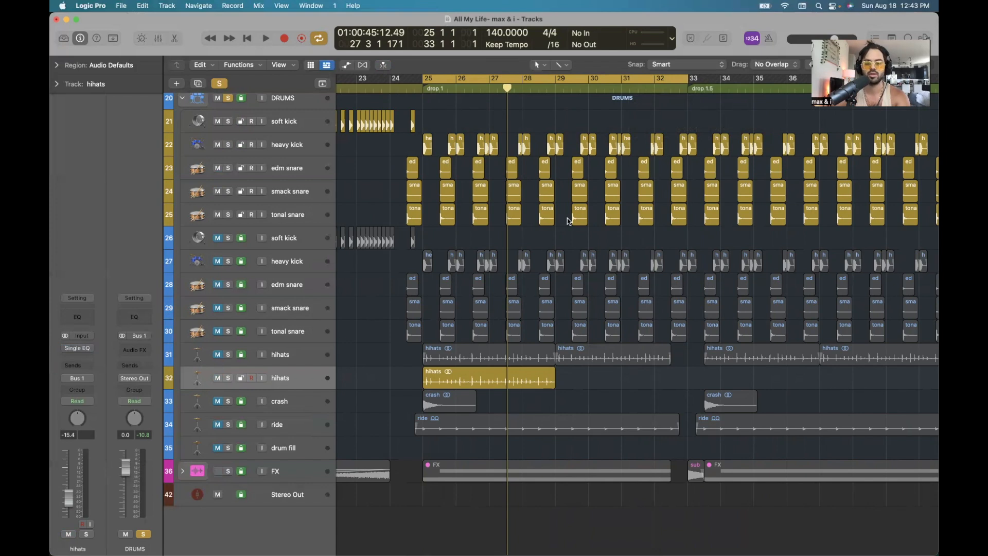
{"action": "key", "text": "space"}
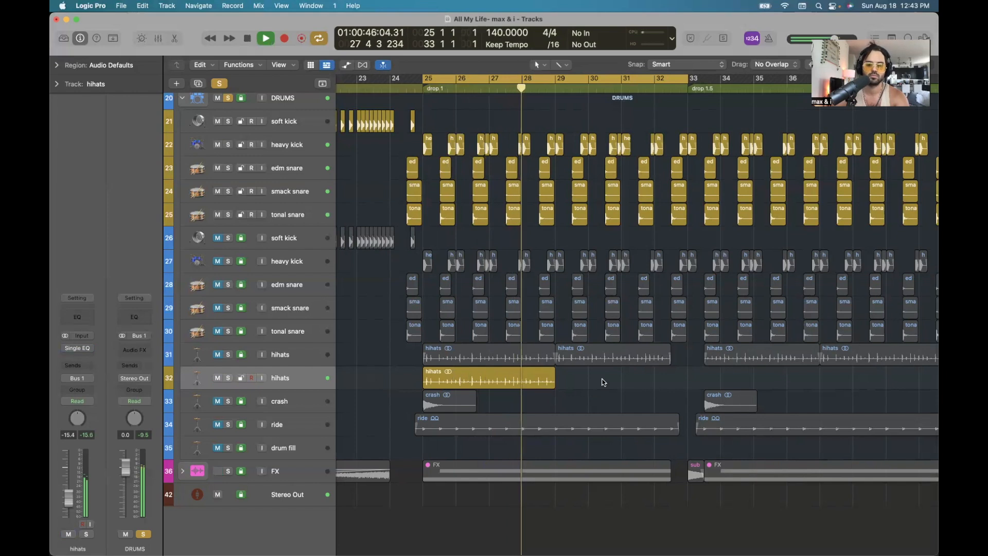
{"action": "key", "text": "space"}
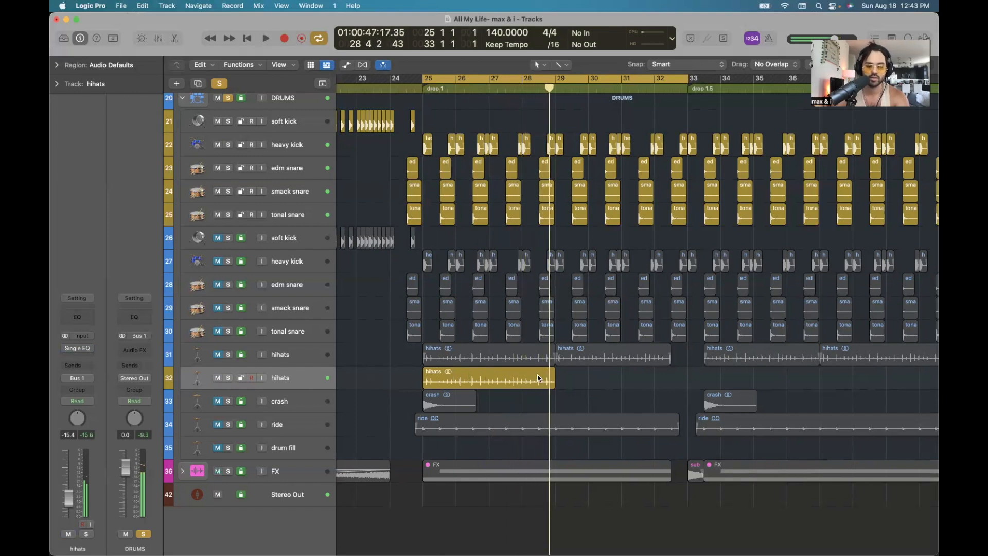
Repeat the four-bar hihats region on the gold track until it fills bars 25 to 41.
{"action": "left_click", "coordinate": [537, 375]}
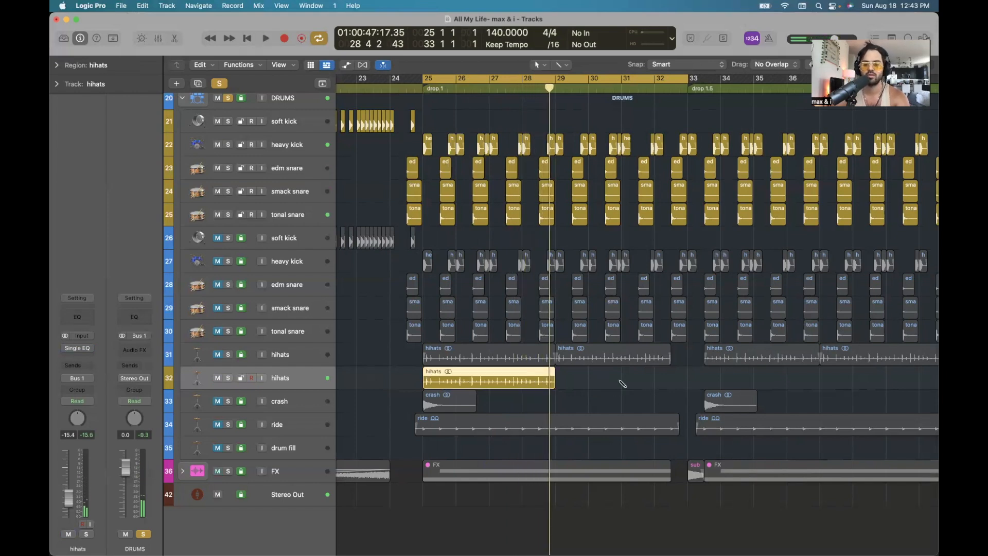
{"action": "key", "text": "super+r"}
{"action": "scroll", "coordinate": [644, 376], "scroll_direction": "right", "scroll_amount": 3}
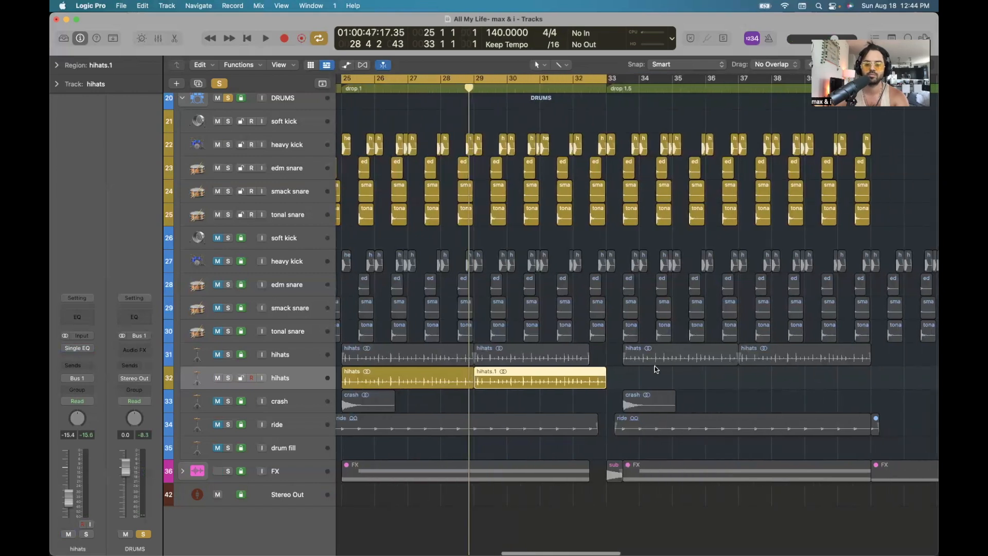
{"action": "key", "text": "super+r"}
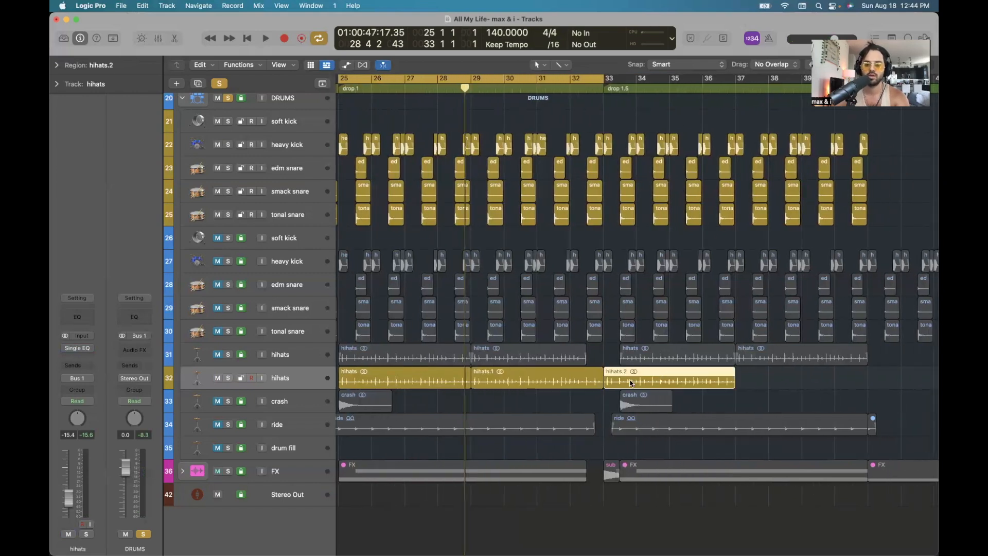
{"action": "key", "text": "super+r"}
{"action": "key", "text": "super+r"}
{"action": "scroll", "coordinate": [632, 376], "scroll_direction": "left", "scroll_amount": 2}
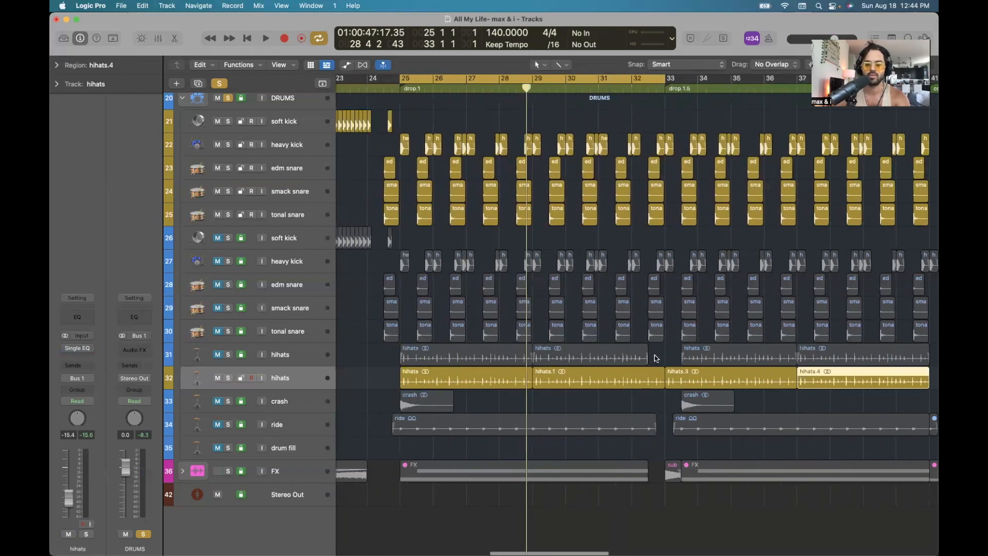
{"action": "left_click", "coordinate": [656, 358]}
{"action": "scroll", "coordinate": [644, 355], "scroll_direction": "right", "scroll_amount": 1}
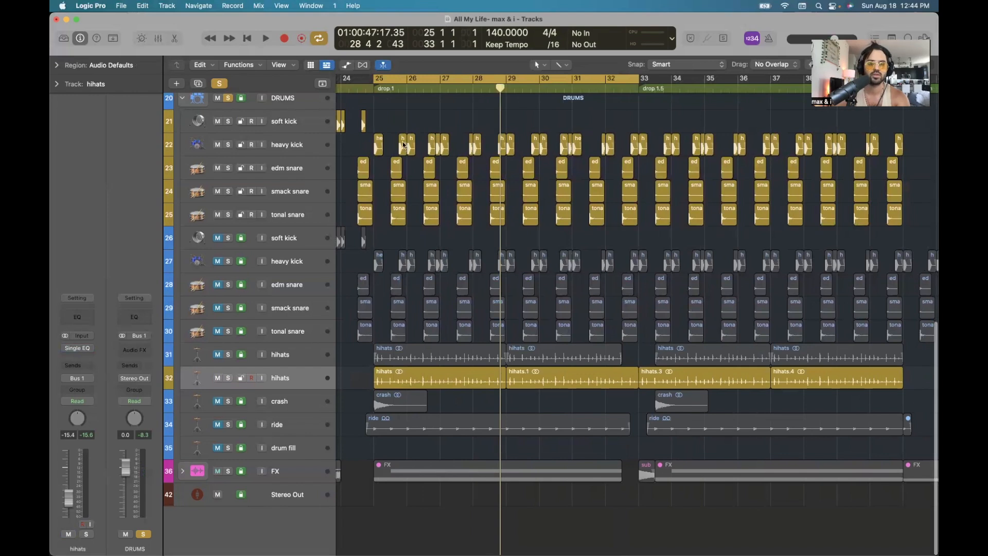
Cycle bars 29 to 34 and split the gold hihats where the original hihats stop before bar 33 and resume at 33 3 1.
{"action": "left_click_drag", "start_coordinate": [641, 77], "coordinate": [781, 78]}
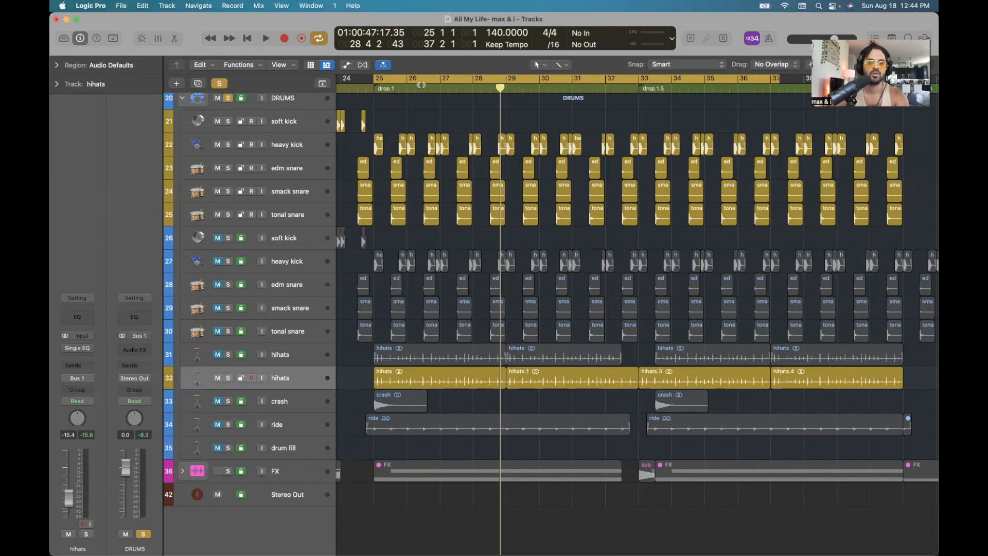
{"action": "left_click_drag", "start_coordinate": [506, 81], "coordinate": [672, 81]}
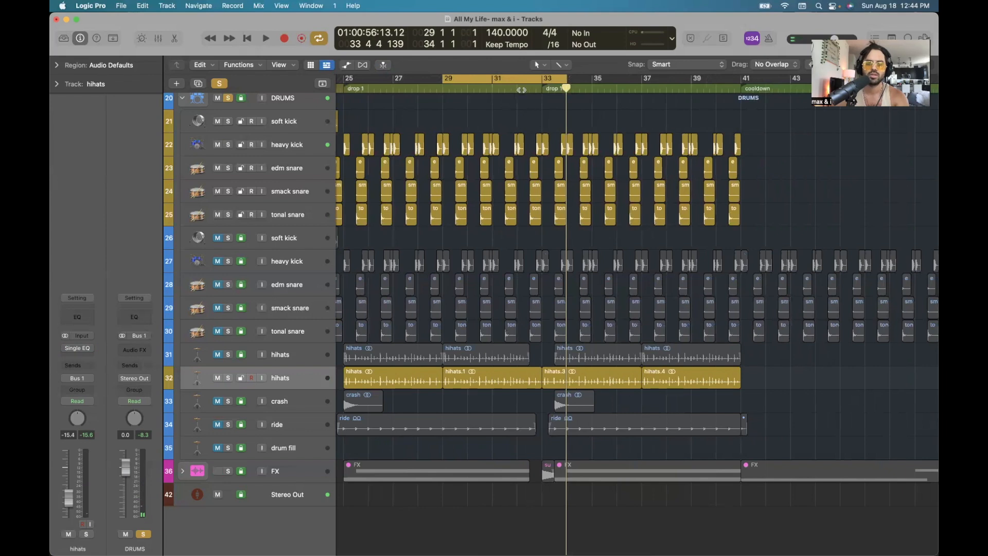
{"action": "left_click", "coordinate": [529, 85]}
{"action": "left_click", "coordinate": [534, 379]}
{"action": "key", "text": "super+t"}
{"action": "left_click", "coordinate": [553, 88]}
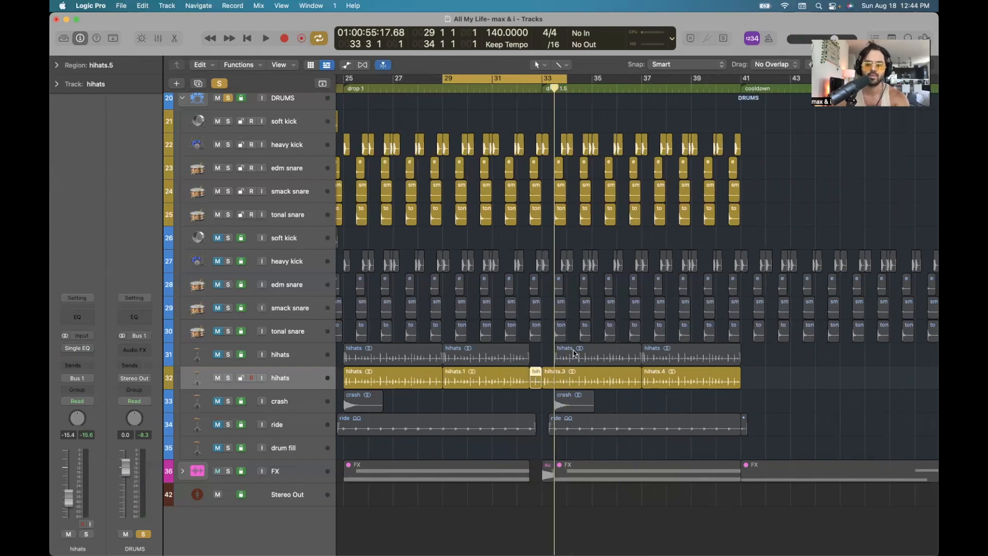
{"action": "left_click", "coordinate": [562, 378]}
{"action": "key", "text": "super+t"}
Mute the two short gold hihats pieces in the gap before 33 3 1.
{"action": "left_click_drag", "start_coordinate": [534, 357], "coordinate": [549, 372]}
{"action": "key", "text": "t"}
{"action": "key", "text": "m"}
{"action": "left_click", "coordinate": [548, 373]}
{"action": "key", "text": "t"}
{"action": "key", "text": "t"}
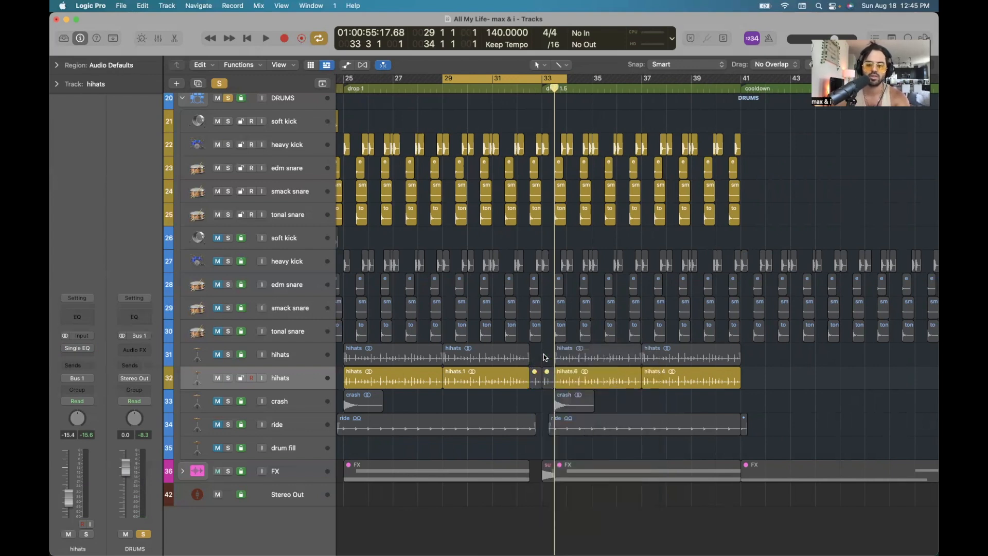
{"action": "left_click", "coordinate": [545, 357]}
{"action": "scroll", "coordinate": [669, 391], "scroll_direction": "left", "scroll_amount": 5}
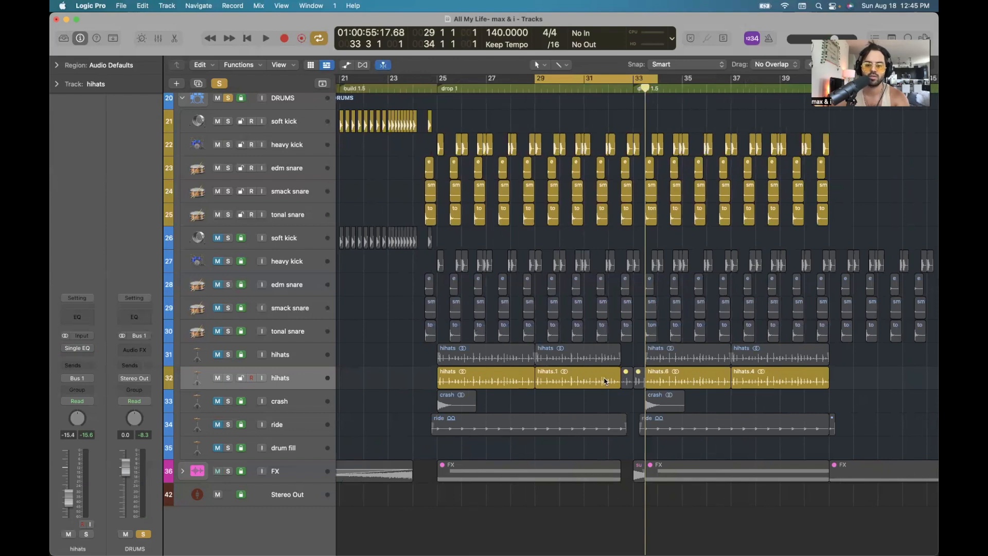
{"action": "scroll", "coordinate": [641, 379], "scroll_direction": "right", "scroll_amount": 1}
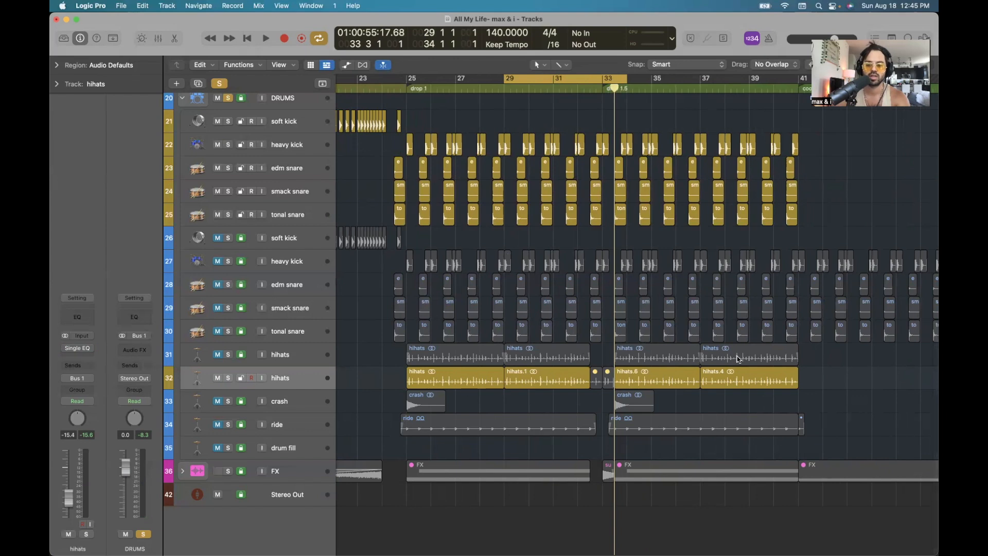
{"action": "left_click", "coordinate": [740, 358]}
{"action": "left_click", "coordinate": [56, 65]}
{"action": "left_click", "coordinate": [57, 65]}
{"action": "left_click", "coordinate": [827, 382]}
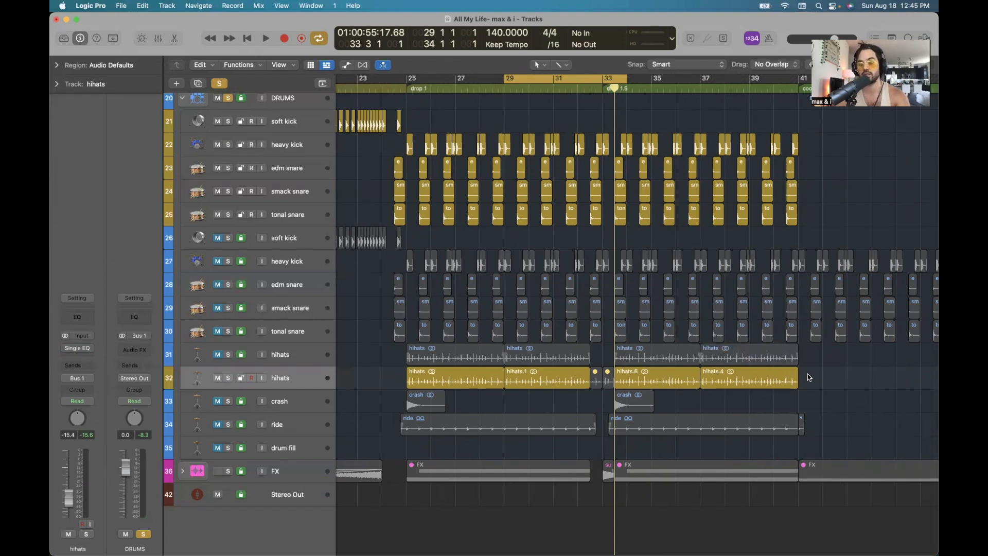
Select the four unmuted gold hihats regions and set their fade-in and fade-out to 1.
{"action": "left_click_drag", "start_coordinate": [807, 375], "coordinate": [674, 377]}
{"action": "left_click_drag", "start_coordinate": [385, 378], "coordinate": [570, 377]}
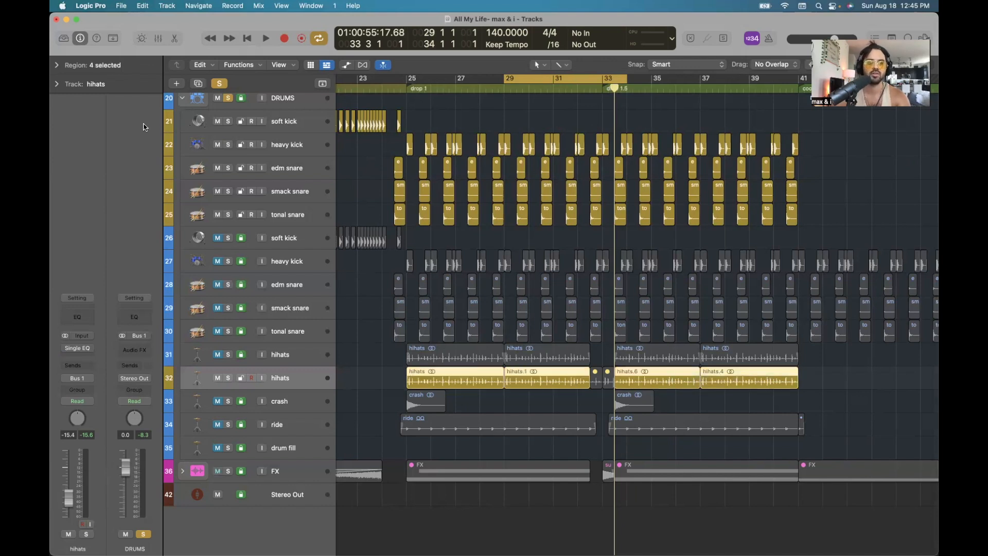
{"action": "left_click", "coordinate": [57, 65]}
{"action": "double_click", "coordinate": [121, 178]}
{"action": "type", "text": "1"}
{"action": "key", "text": "Return"}
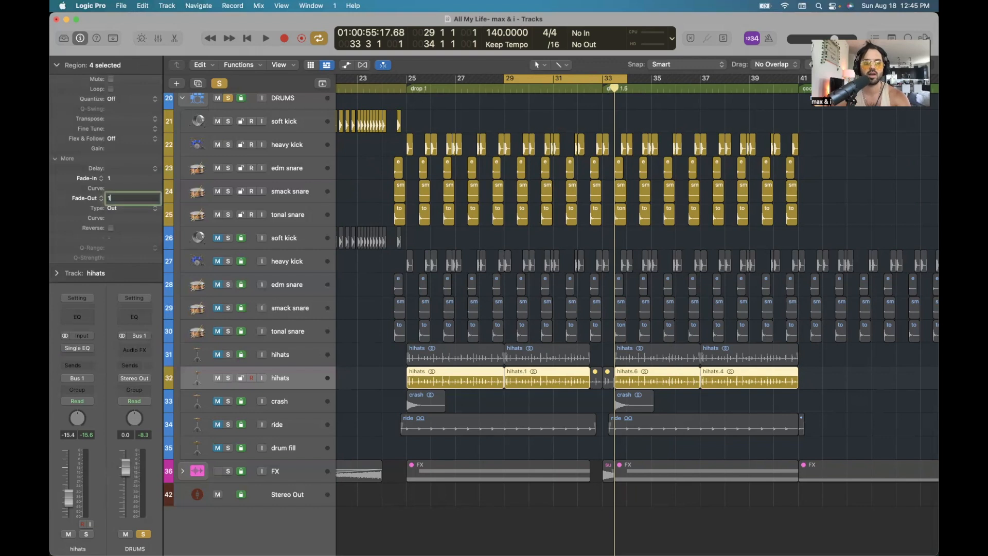
{"action": "left_click", "coordinate": [387, 358]}
Set the cycle range to bars 25 to 41 and play the gold drums with the hihats.
{"action": "scroll", "coordinate": [492, 355], "scroll_direction": "down", "scroll_amount": 5}
{"action": "scroll", "coordinate": [492, 355], "scroll_direction": "right", "scroll_amount": 5}
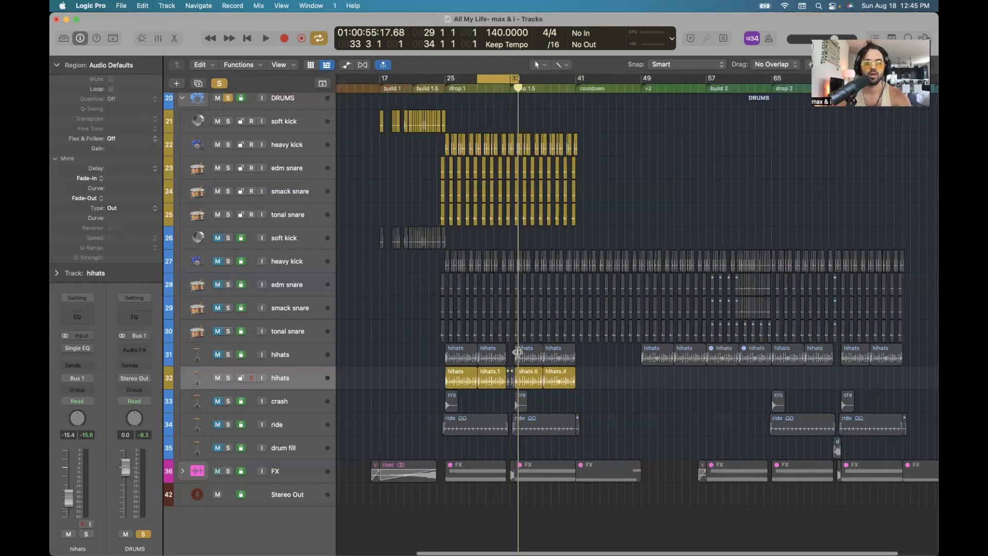
{"action": "left_click_drag", "start_coordinate": [438, 77], "coordinate": [570, 77]}
{"action": "key", "text": "space"}
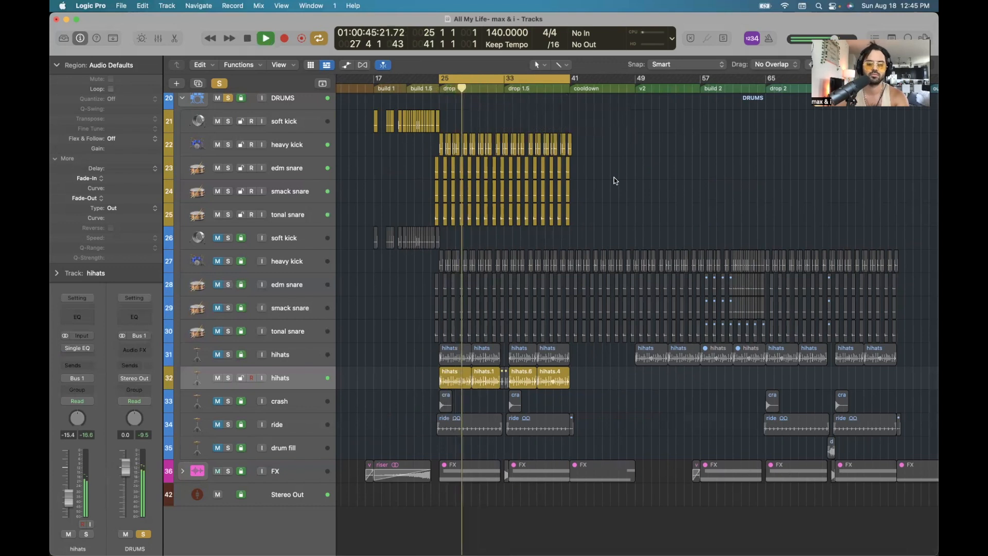
{"action": "scroll", "coordinate": [616, 180], "scroll_direction": "down", "scroll_amount": 3}
{"action": "scroll", "coordinate": [616, 180], "scroll_direction": "up", "scroll_amount": 4}
{"action": "key", "text": "space"}
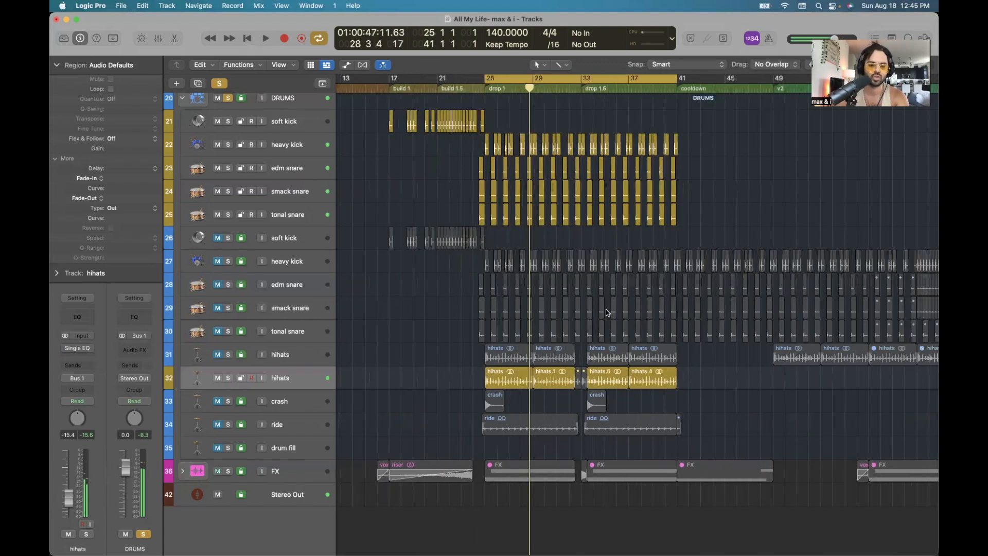
Duplicate the crash track without its regions and colour the new track gold.
{"action": "left_click", "coordinate": [282, 400]}
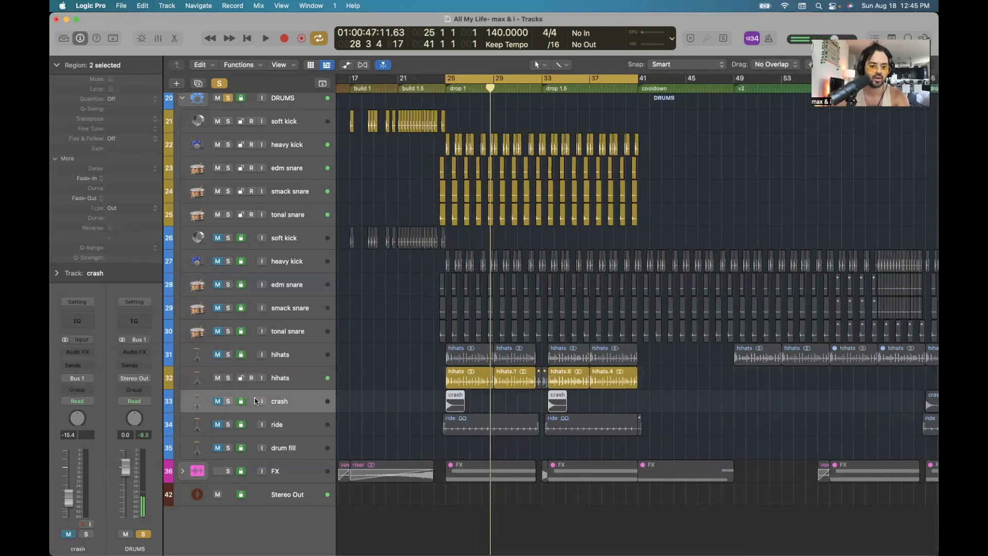
{"action": "key", "text": "super+d"}
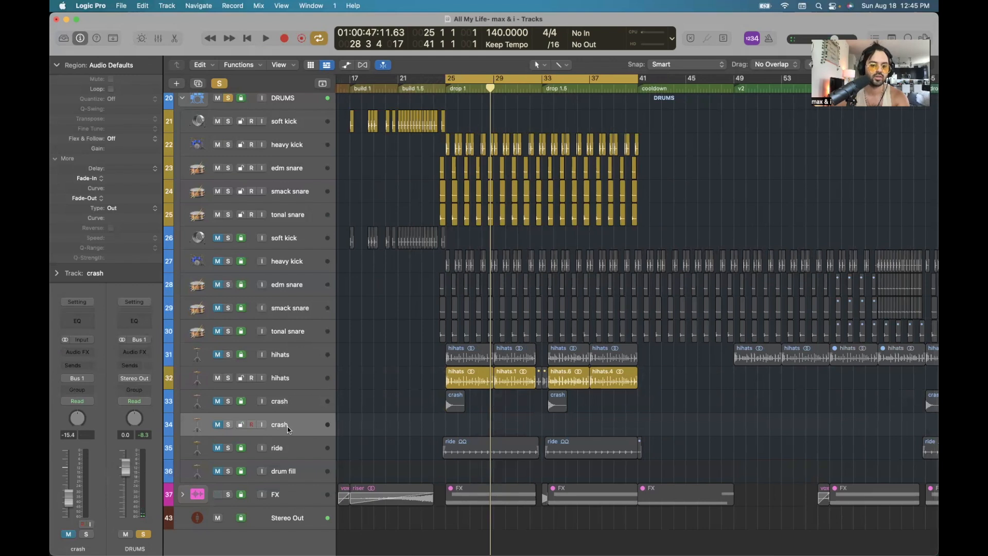
{"action": "key", "text": "alt+c"}
{"action": "left_click", "coordinate": [383, 203]}
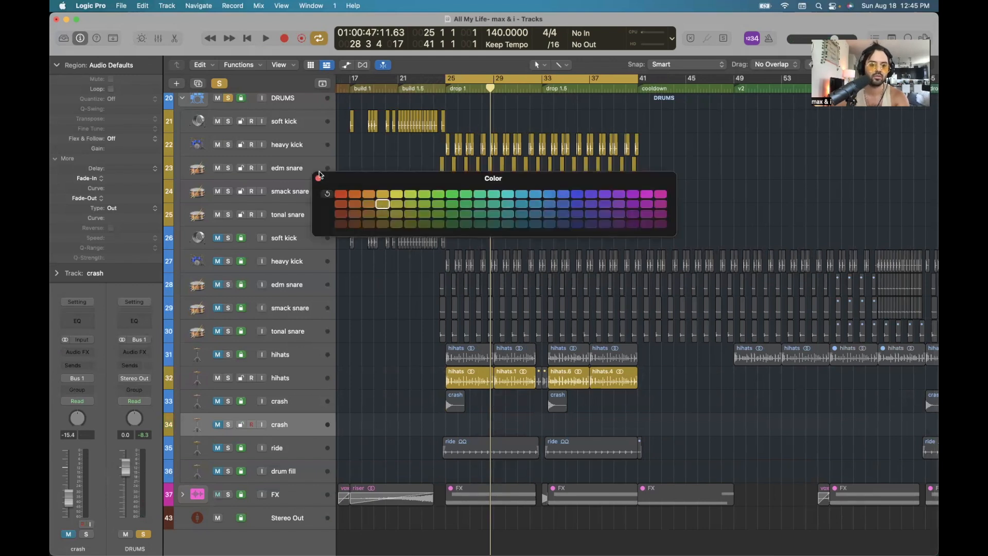
{"action": "left_click", "coordinate": [318, 178]}
{"action": "scroll", "coordinate": [324, 352], "scroll_direction": "down", "scroll_amount": 1}
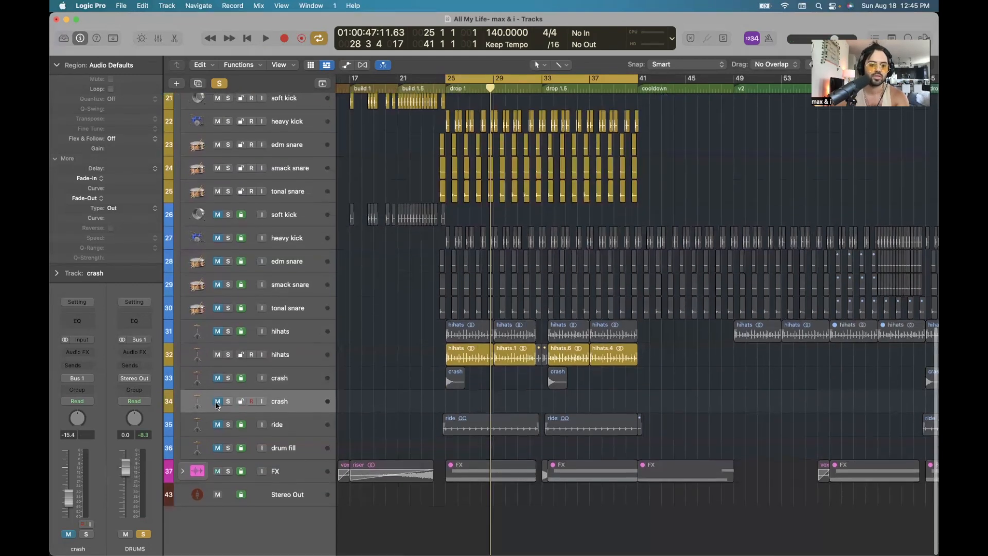
Unmute the gold crash track and move the gold hihats and crash tracks directly below the gold tonal snare track.
{"action": "left_click_drag", "start_coordinate": [301, 355], "coordinate": [299, 215]}
{"action": "left_click_drag", "start_coordinate": [287, 402], "coordinate": [286, 237]}
{"action": "scroll", "coordinate": [576, 252], "scroll_direction": "up", "scroll_amount": 1}
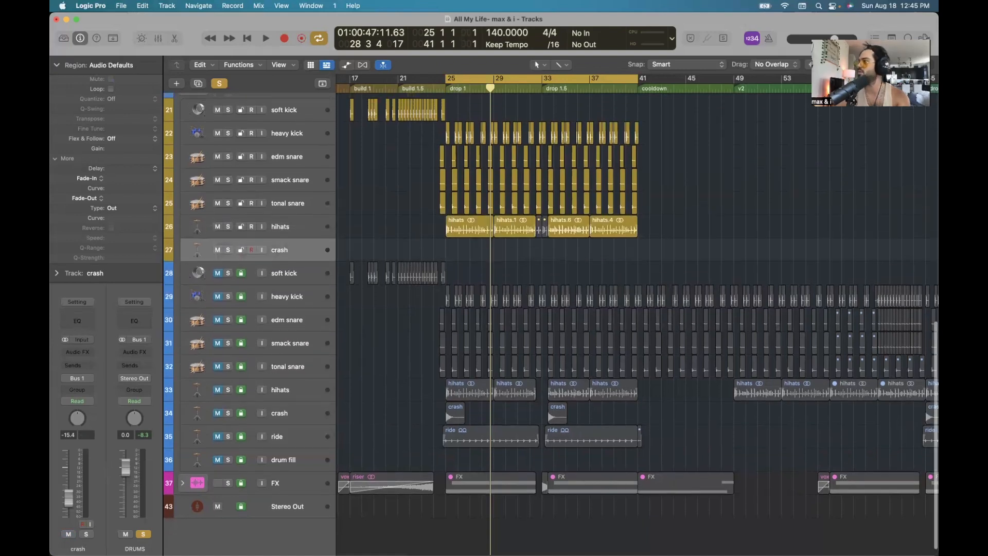
Place the crash audio on the gold crash track at bar 25 and copy it to 33 3 1.
{"action": "left_click_drag", "start_coordinate": [624, 156], "coordinate": [444, 257]}
{"action": "left_click", "coordinate": [546, 88]}
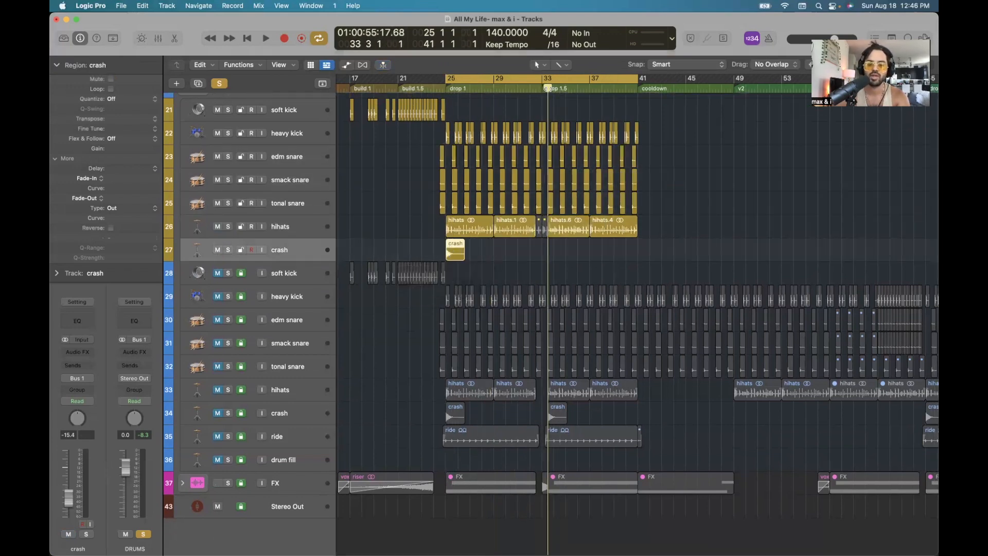
{"action": "left_click_drag", "start_coordinate": [455, 251], "coordinate": [558, 251]}
{"action": "left_click_drag", "start_coordinate": [619, 251], "coordinate": [620, 251]}
{"action": "key", "text": "super+Right"}
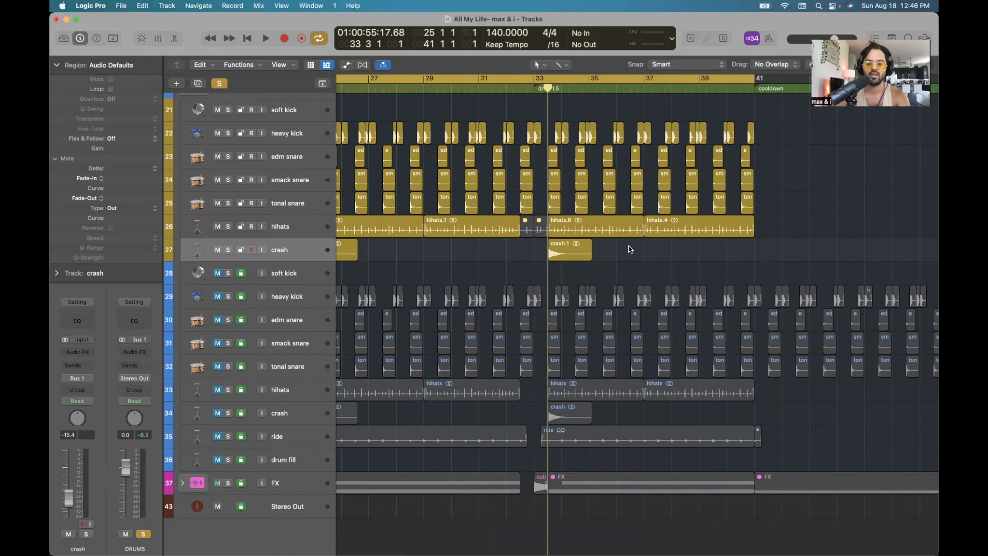
{"action": "key", "text": "super+Left"}
Look over the vocal, chord, bass and drum tracks around drop 1 and drop 1.5.
{"action": "scroll", "coordinate": [631, 249], "scroll_direction": "up", "scroll_amount": 10}
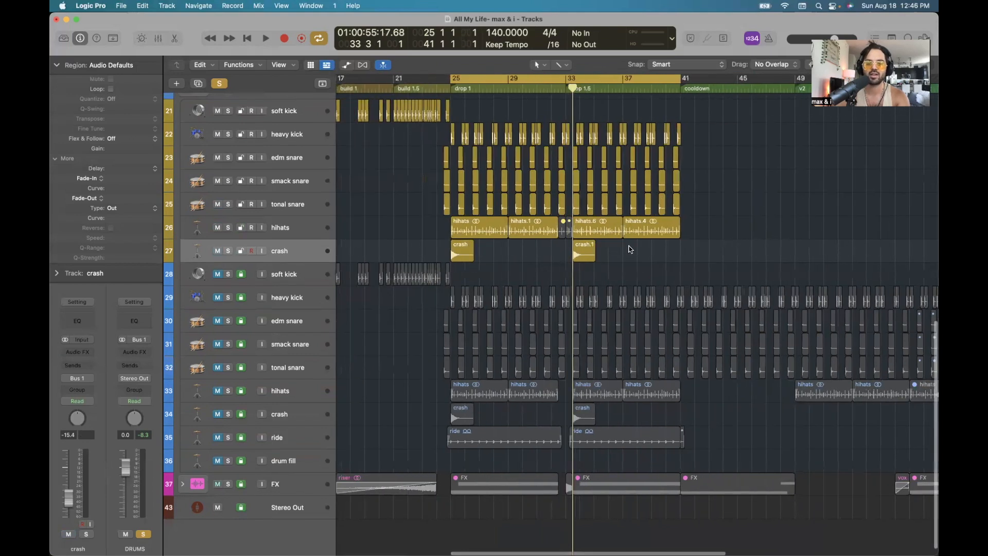
{"action": "scroll", "coordinate": [682, 223], "scroll_direction": "up", "scroll_amount": 5}
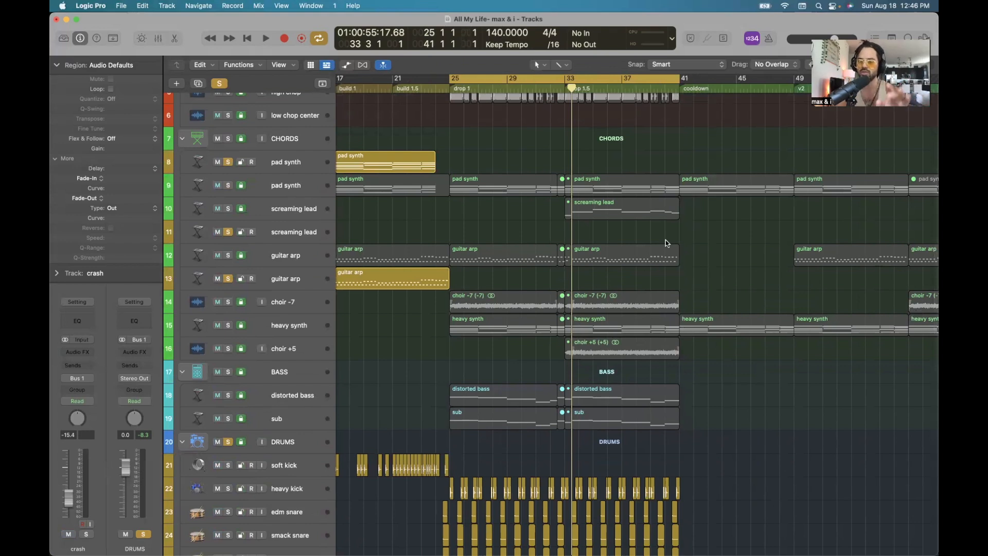
{"action": "scroll", "coordinate": [666, 240], "scroll_direction": "down", "scroll_amount": 2}
{"action": "scroll", "coordinate": [665, 240], "scroll_direction": "up", "scroll_amount": 3}
{"action": "scroll", "coordinate": [665, 240], "scroll_direction": "up", "scroll_amount": 2}
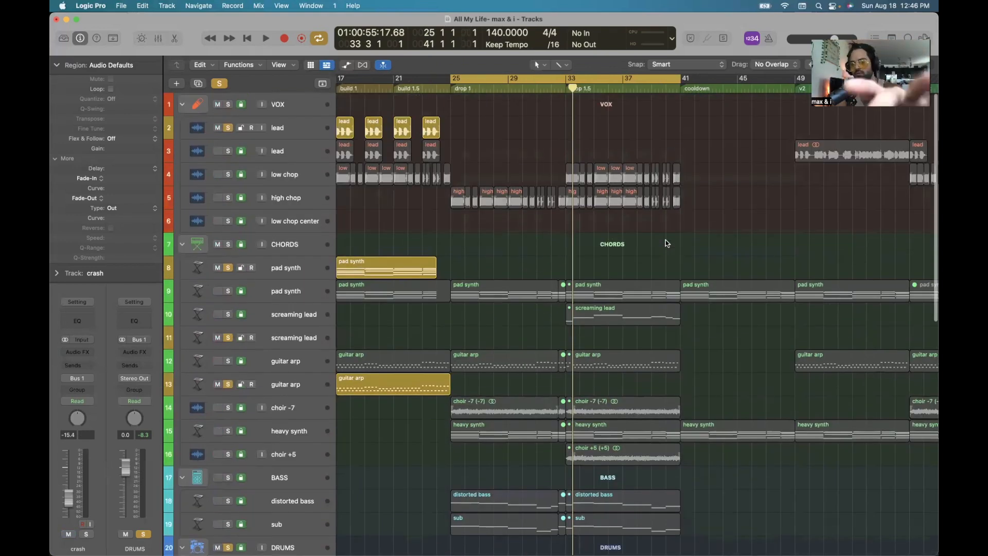
{"action": "scroll", "coordinate": [665, 240], "scroll_direction": "down", "scroll_amount": 4}
{"action": "scroll", "coordinate": [665, 239], "scroll_direction": "down", "scroll_amount": 7}
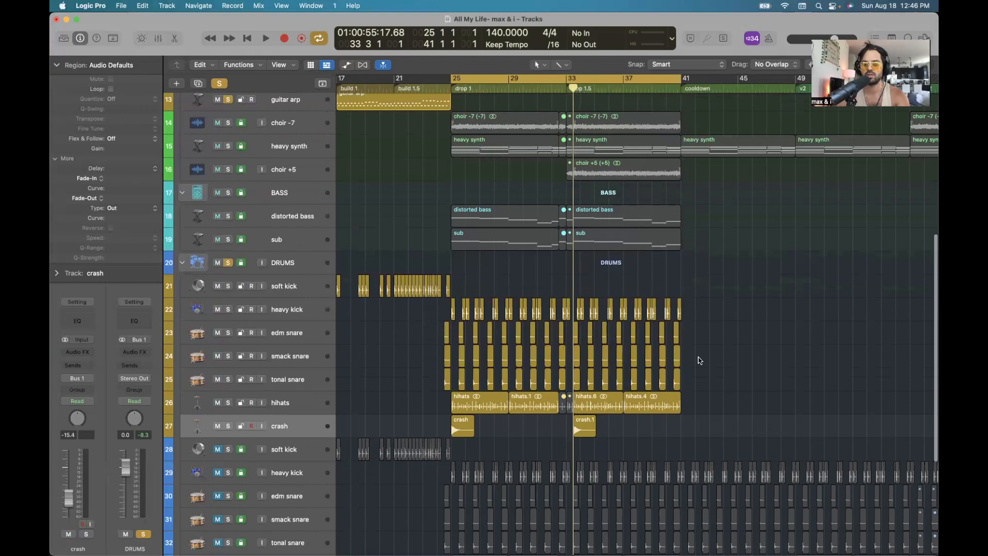
{"action": "scroll", "coordinate": [702, 354], "scroll_direction": "down", "scroll_amount": 3}
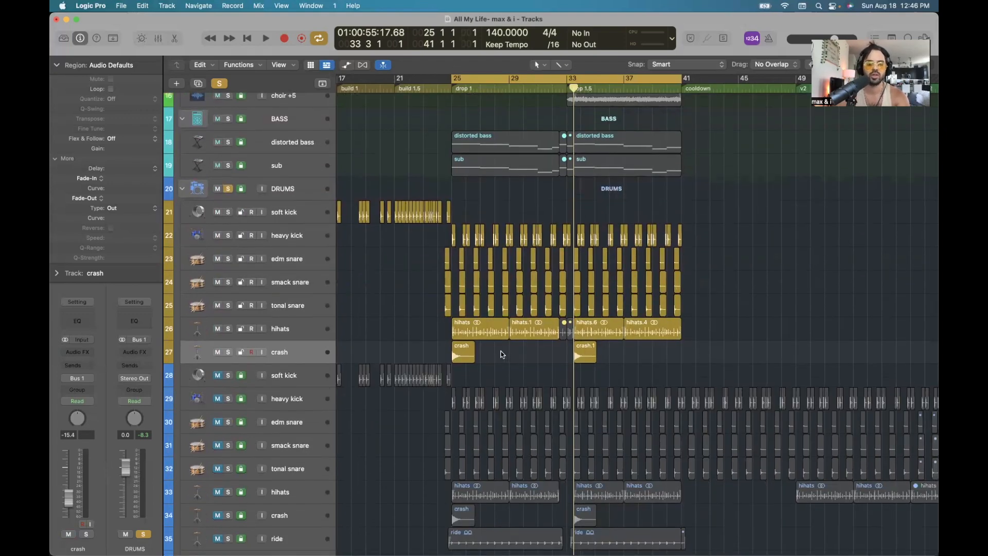
Play back the soloed drums in drop 1 and across the crash at the start of drop 1.5.
{"action": "key", "text": "space"}
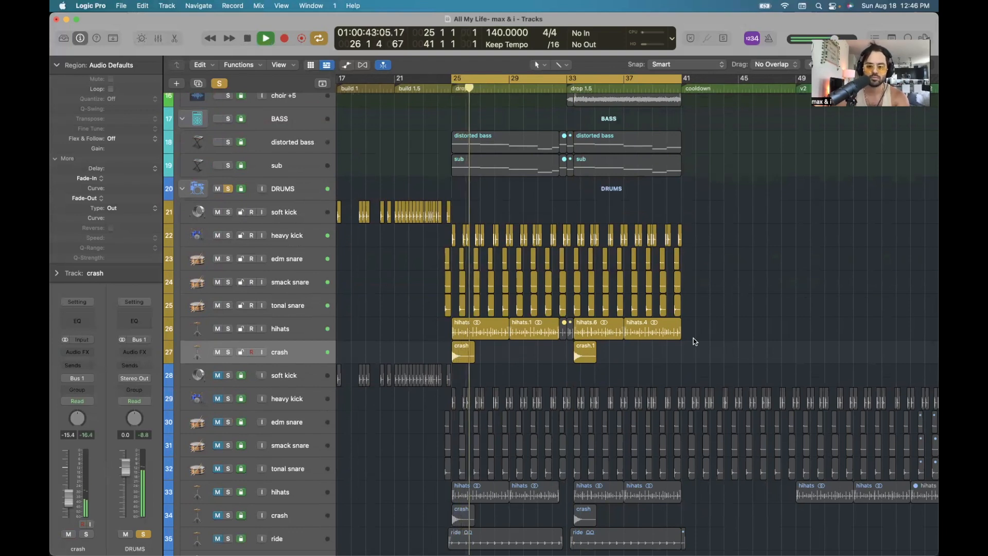
{"action": "left_click", "coordinate": [558, 88]}
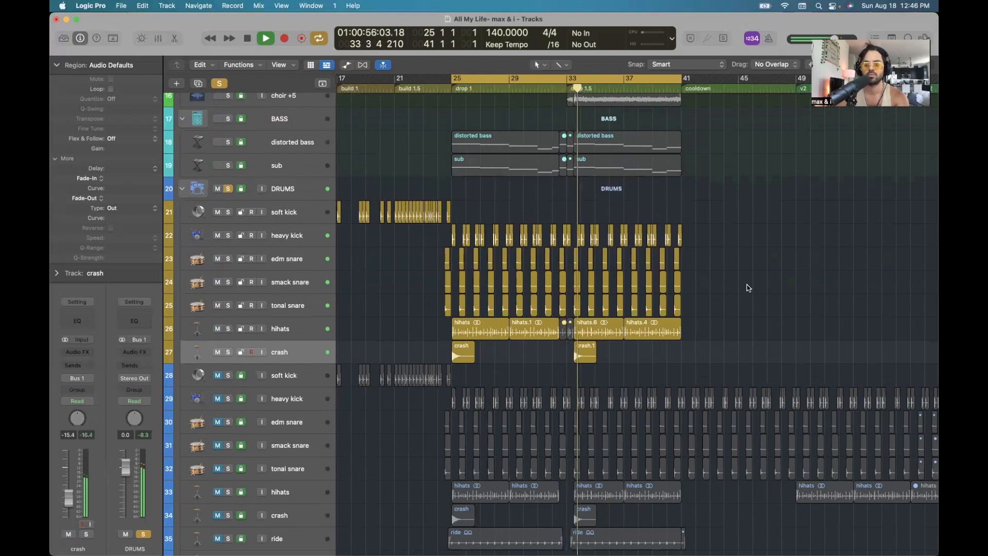
{"action": "key", "text": "space"}
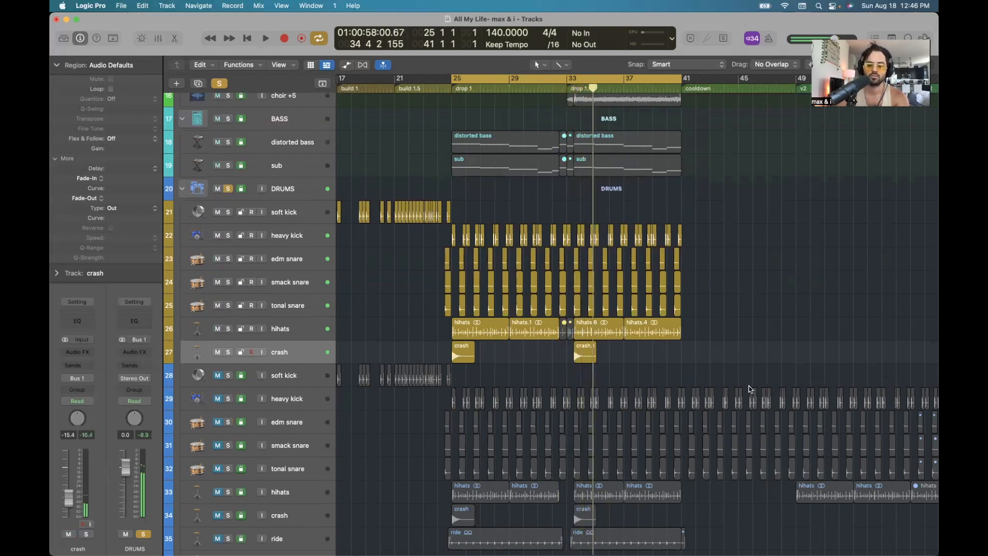
Duplicate the ride track without its regions, colour the new track gold and move it directly below the gold crash track.
{"action": "scroll", "coordinate": [749, 386], "scroll_direction": "down", "scroll_amount": 5}
{"action": "left_click", "coordinate": [296, 426]}
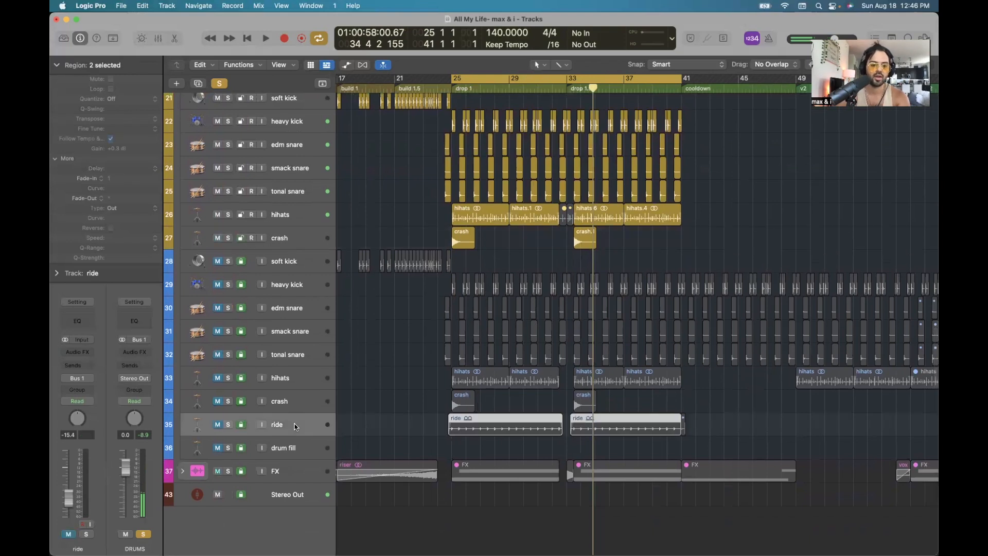
{"action": "left_click", "coordinate": [198, 83]}
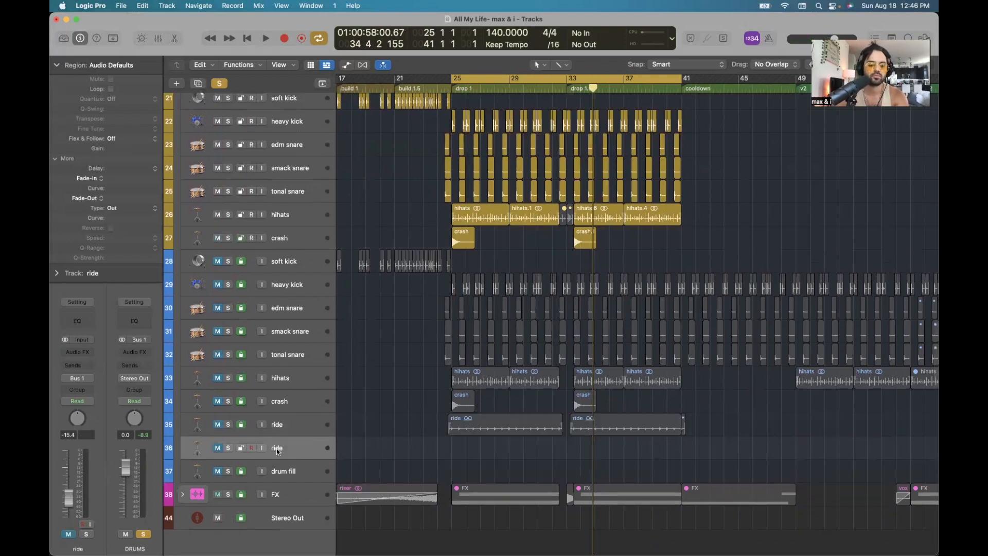
{"action": "key", "text": "alt+c"}
{"action": "left_click", "coordinate": [382, 204]}
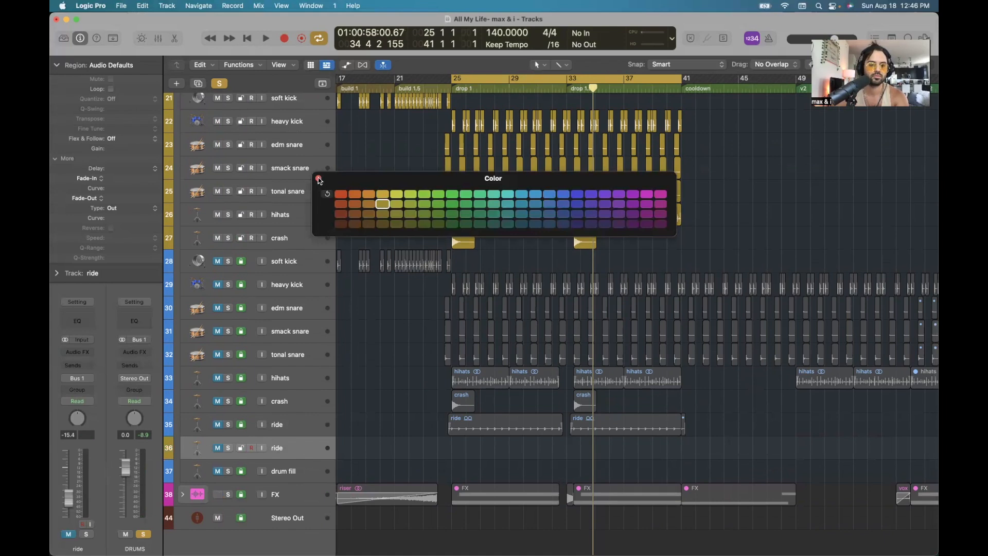
{"action": "left_click", "coordinate": [319, 179]}
{"action": "left_click_drag", "start_coordinate": [291, 447], "coordinate": [293, 257]}
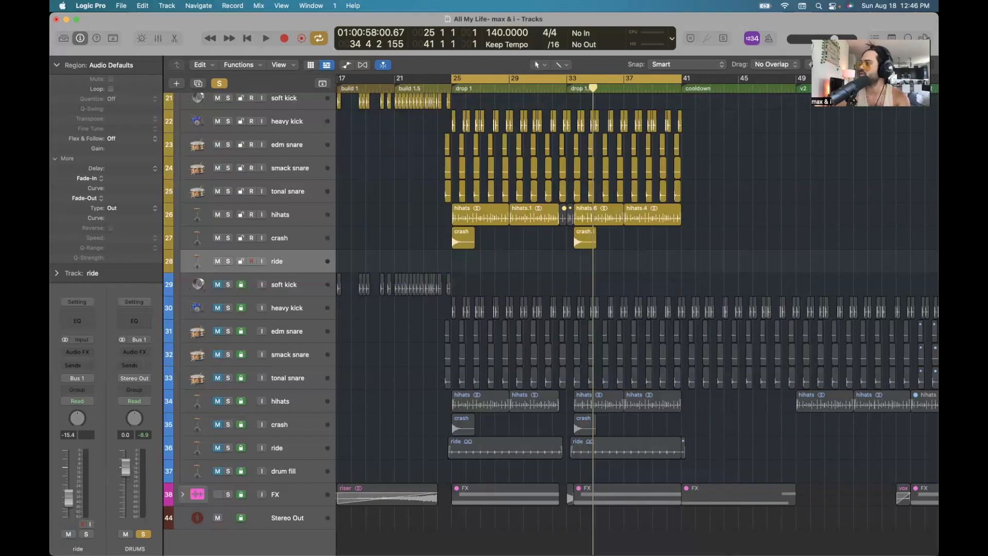
Copy the first ride region onto the gold ride track at bar 25 and repeat it once from bar 33.
{"action": "left_click_drag", "start_coordinate": [452, 453], "coordinate": [452, 267]}
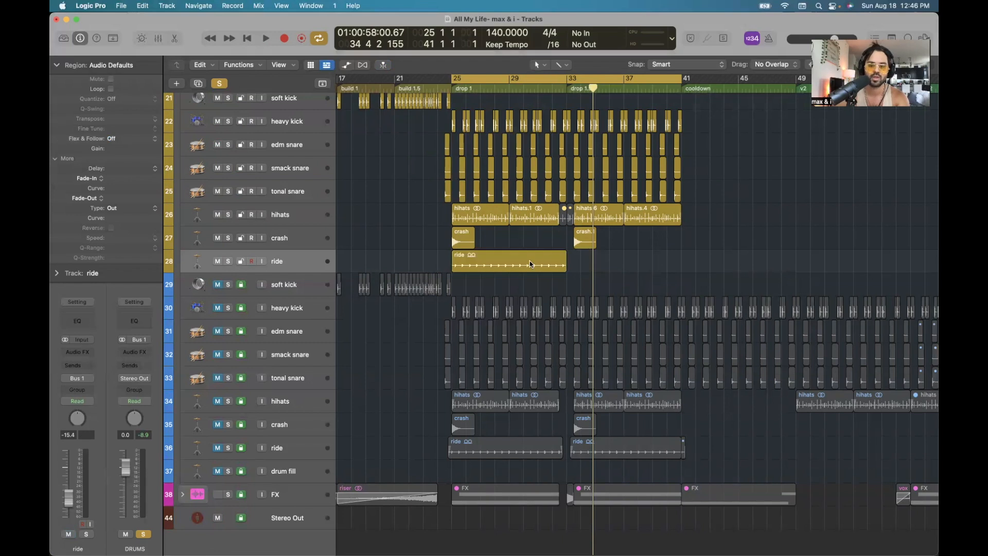
{"action": "key", "text": "super+r"}
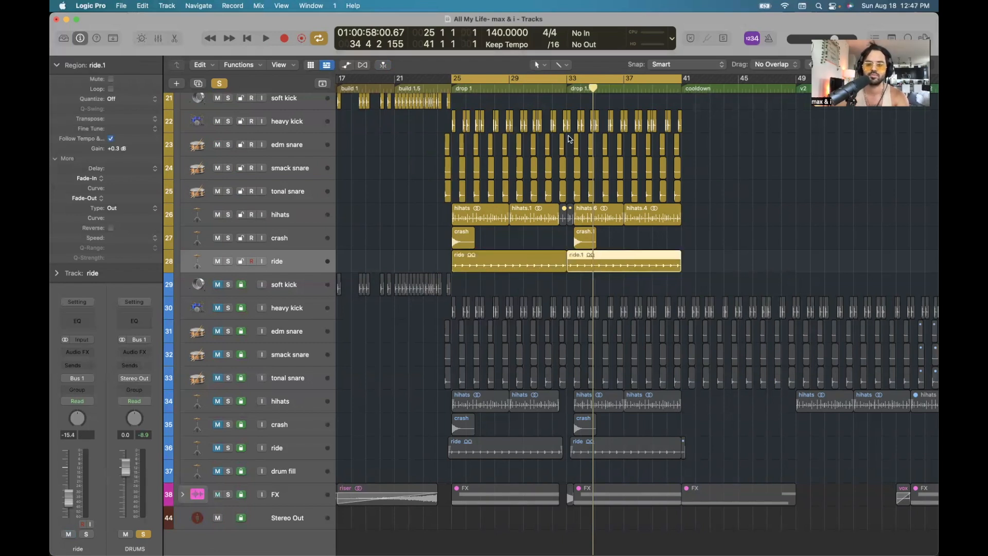
{"action": "left_click", "coordinate": [566, 88]}
{"action": "left_click", "coordinate": [713, 255]}
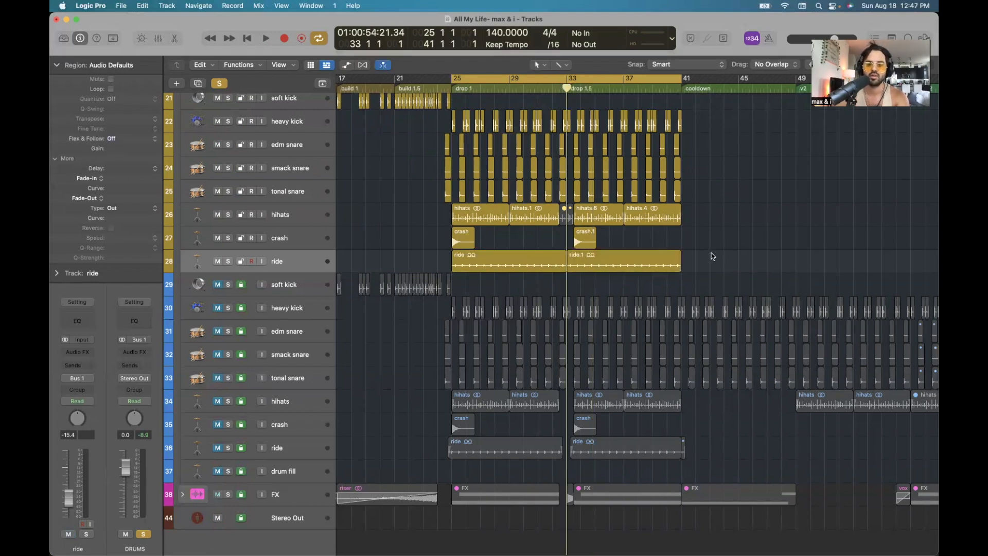
Examine how the gold and original drum regions line up around bars 33 and 41 and across the whole song.
{"action": "scroll", "coordinate": [712, 256], "scroll_direction": "up", "scroll_amount": 5}
{"action": "scroll", "coordinate": [713, 255], "scroll_direction": "down", "scroll_amount": 5}
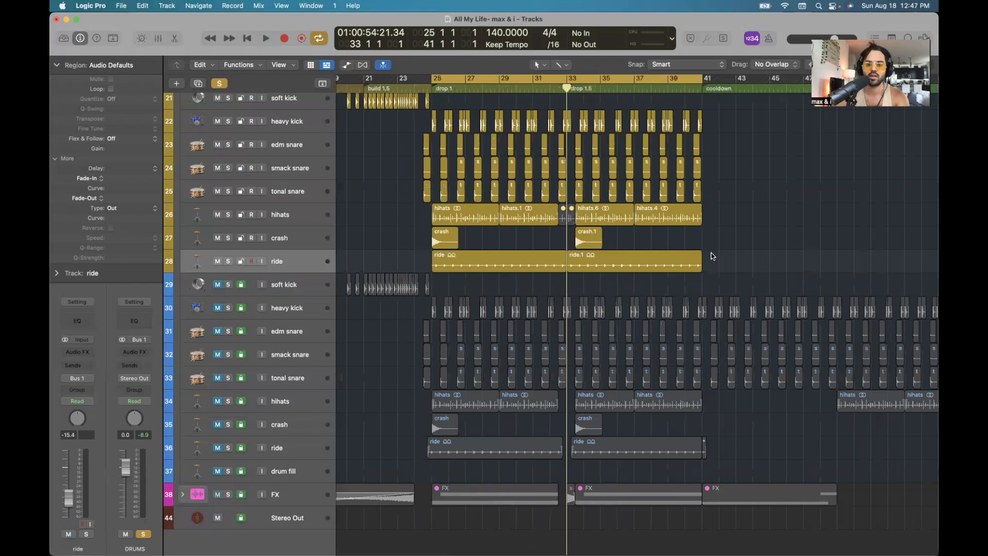
{"action": "scroll", "coordinate": [713, 256], "scroll_direction": "up", "scroll_amount": 10}
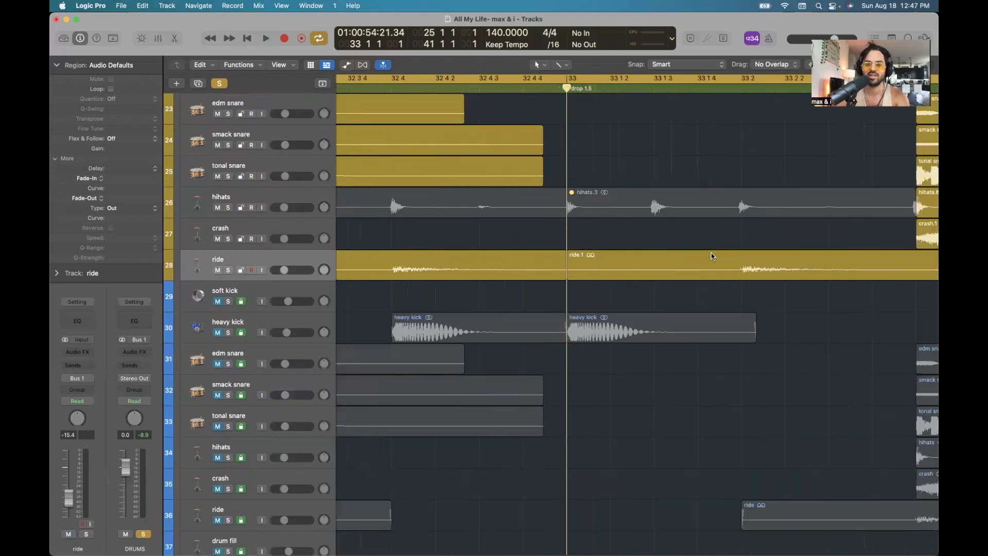
{"action": "scroll", "coordinate": [713, 257], "scroll_direction": "down", "scroll_amount": 5}
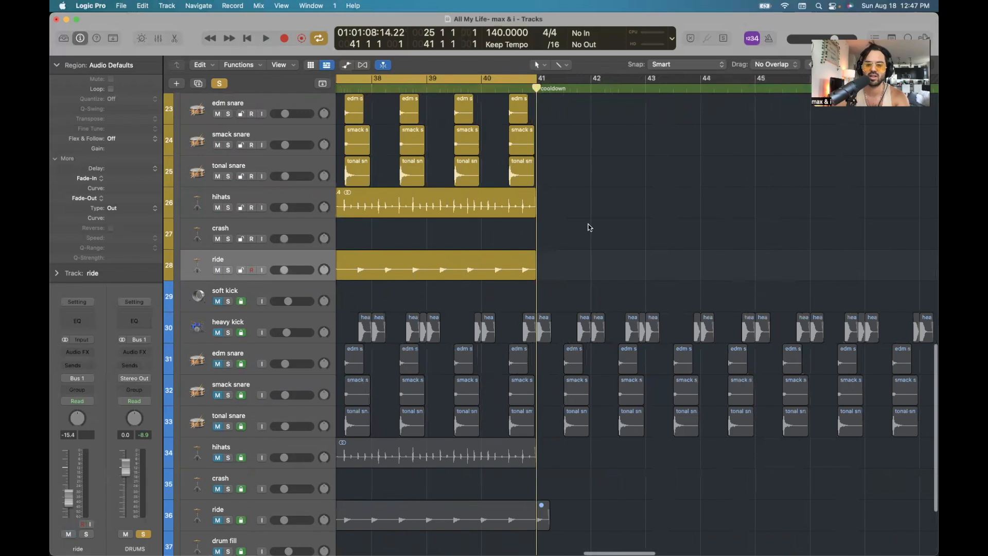
{"action": "key", "text": "super+Right"}
{"action": "key", "text": "super+Right"}
{"action": "key", "text": "super+Right"}
{"action": "key", "text": "super+Right"}
{"action": "key", "text": "super+Right"}
{"action": "key", "text": "super+Right"}
{"action": "key", "text": "super+Right"}
{"action": "key", "text": "super+Right"}
{"action": "key", "text": "super+Right"}
{"action": "key", "text": "super+Right"}
{"action": "key", "text": "super+Right"}
{"action": "key", "text": "super+Right"}
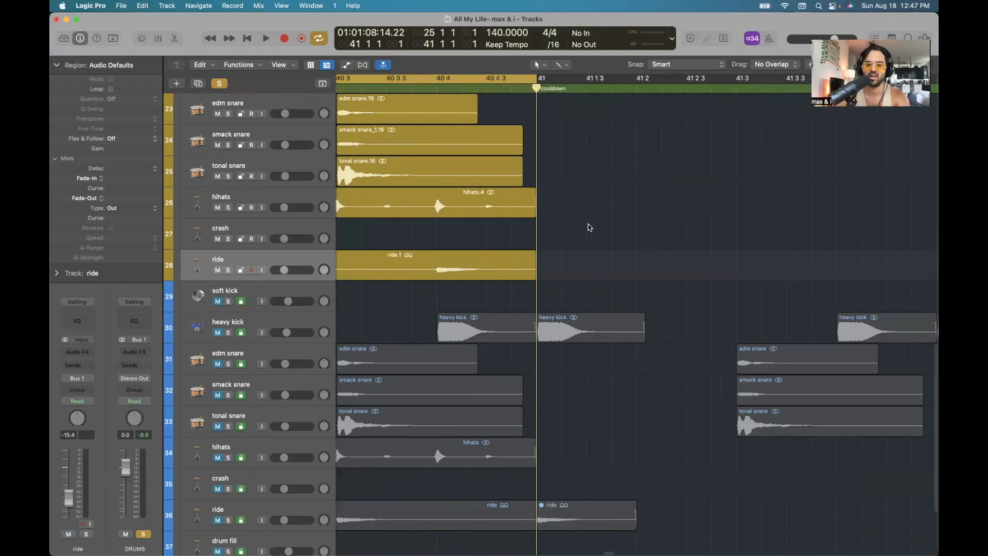
{"action": "key", "text": "super+Left"}
{"action": "key", "text": "super+Left"}
{"action": "key", "text": "super+Left"}
{"action": "key", "text": "super+Left"}
{"action": "key", "text": "super+Left"}
{"action": "key", "text": "super+Left"}
{"action": "key", "text": "super+Left"}
{"action": "key", "text": "super+Left"}
{"action": "key", "text": "super+Left"}
{"action": "key", "text": "super+Left"}
{"action": "key", "text": "super+Left"}
{"action": "key", "text": "super+Left"}
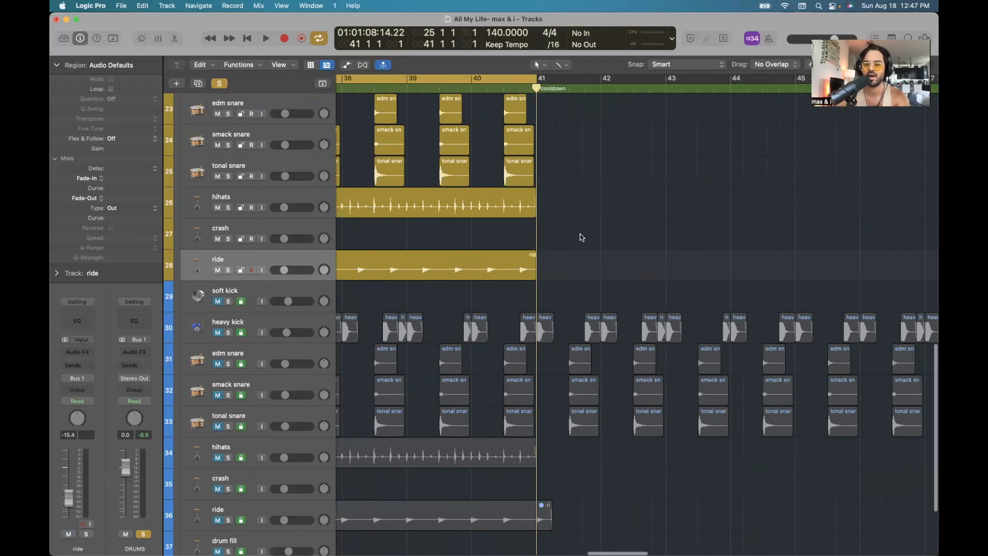
{"action": "key", "text": "super+Left"}
{"action": "key", "text": "super+Left"}
{"action": "key", "text": "super+Left"}
{"action": "key", "text": "super+Left"}
{"action": "scroll", "coordinate": [520, 266], "scroll_direction": "left", "scroll_amount": 3}
{"action": "key", "text": "super+Left"}
{"action": "key", "text": "super+Left"}
{"action": "key", "text": "super+Left"}
{"action": "key", "text": "super+Left"}
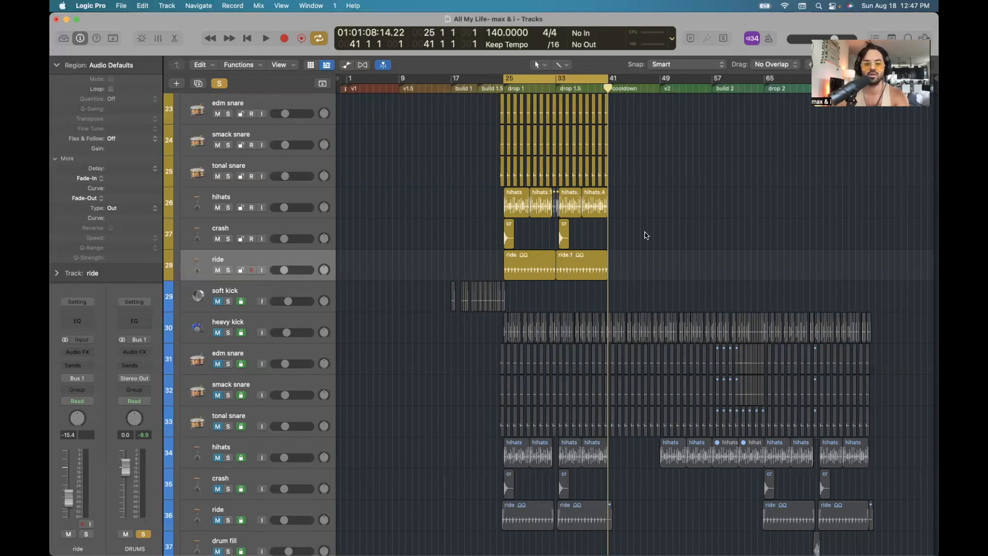
{"action": "scroll", "coordinate": [644, 289], "scroll_direction": "down", "scroll_amount": 2}
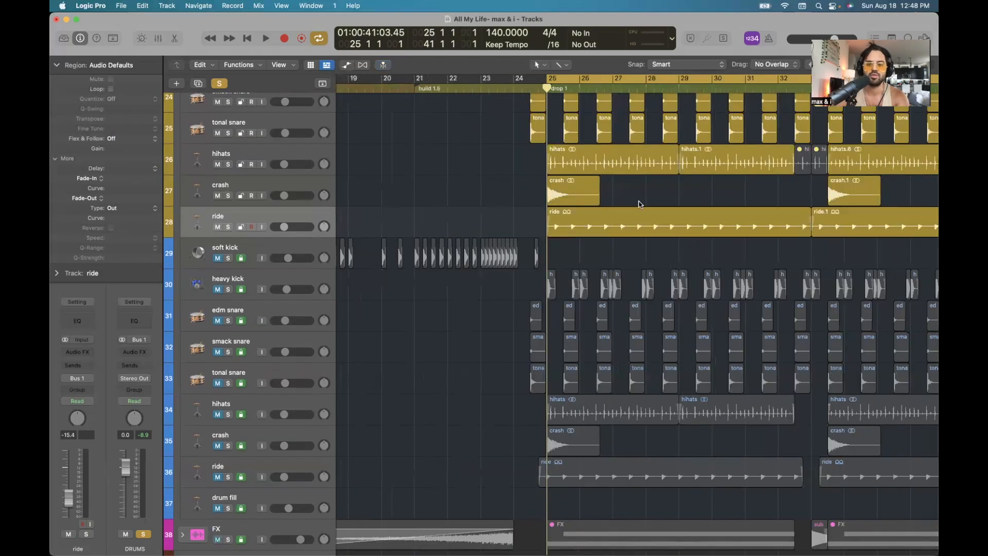
Play back the gold drum tracks from bar 25 with the ride included.
{"action": "key", "text": "super+Left"}
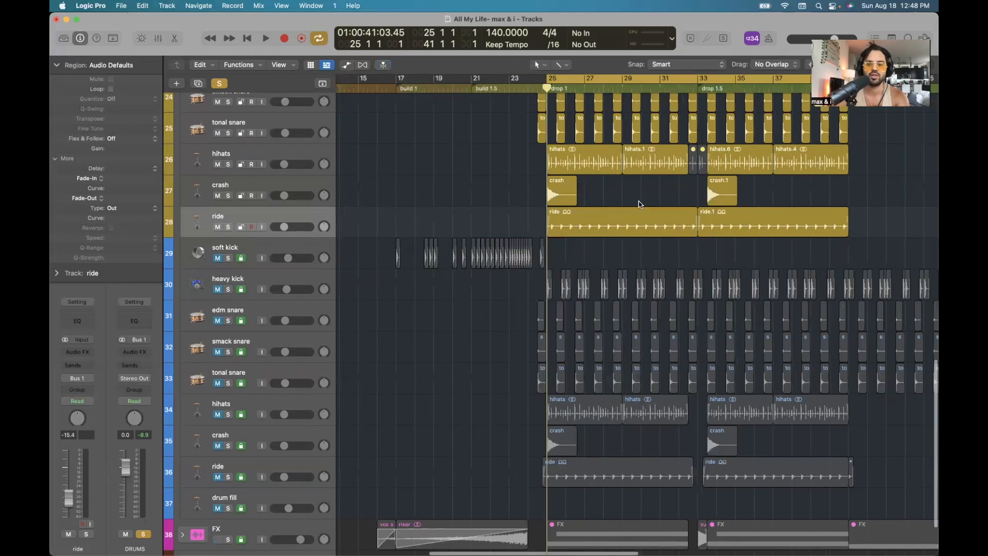
{"action": "scroll", "coordinate": [638, 201], "scroll_direction": "right", "scroll_amount": 3}
{"action": "scroll", "coordinate": [741, 298], "scroll_direction": "up", "scroll_amount": 4}
{"action": "key", "text": "space"}
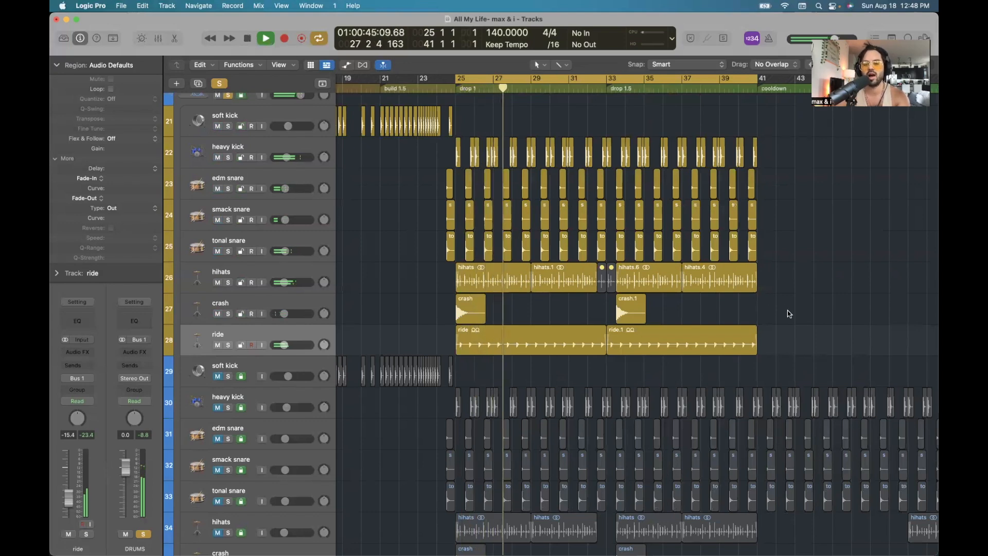
{"action": "key", "text": "space"}
Move both gold ride regions one beat earlier so the first starts at 24 4, in line with the original ride.
{"action": "scroll", "coordinate": [783, 308], "scroll_direction": "down", "scroll_amount": 2}
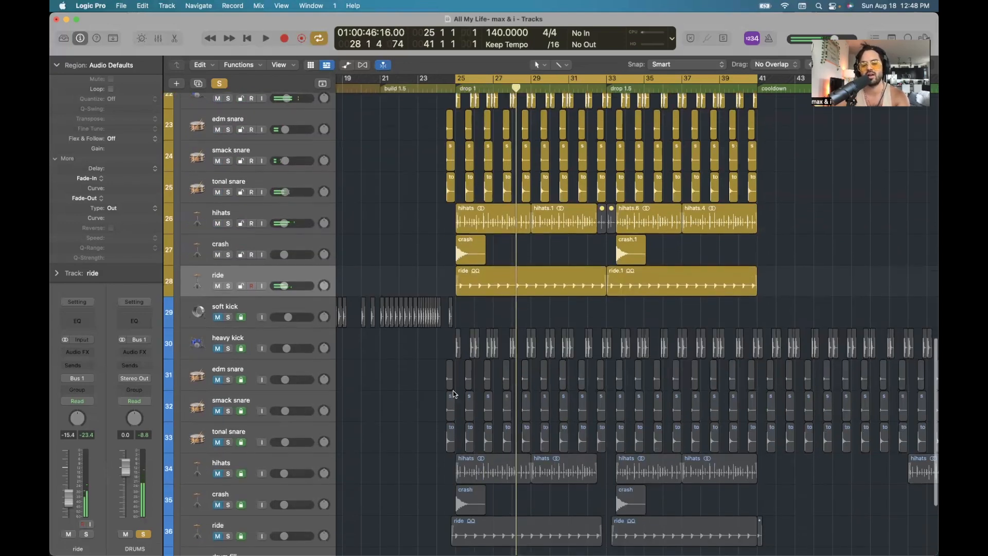
{"action": "scroll", "coordinate": [518, 416], "scroll_direction": "down", "scroll_amount": 2}
{"action": "key", "text": "super+Right"}
{"action": "key", "text": "super+Right"}
{"action": "key", "text": "super+Right"}
{"action": "key", "text": "super+Right"}
{"action": "key", "text": "super+Right"}
{"action": "scroll", "coordinate": [517, 416], "scroll_direction": "left", "scroll_amount": 3}
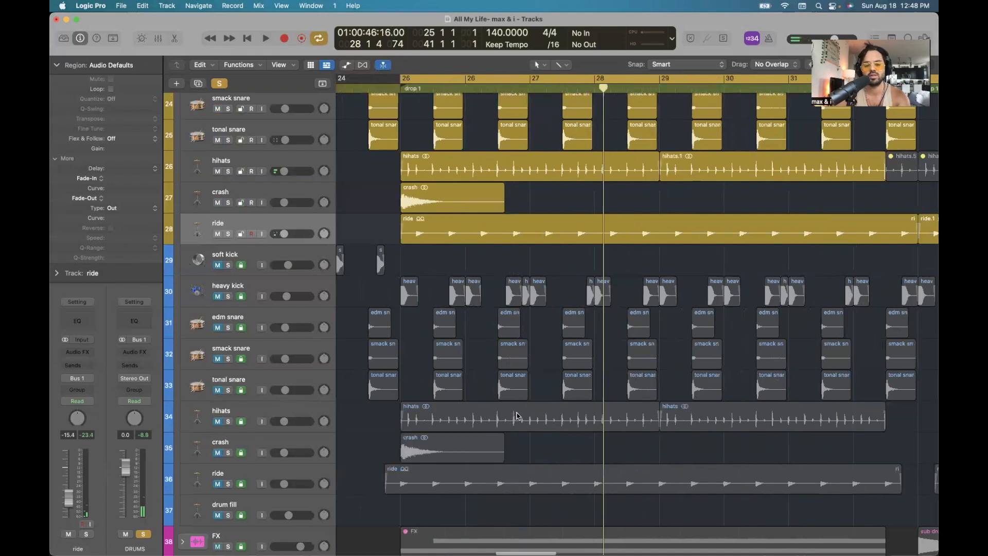
{"action": "left_click", "coordinate": [418, 87]}
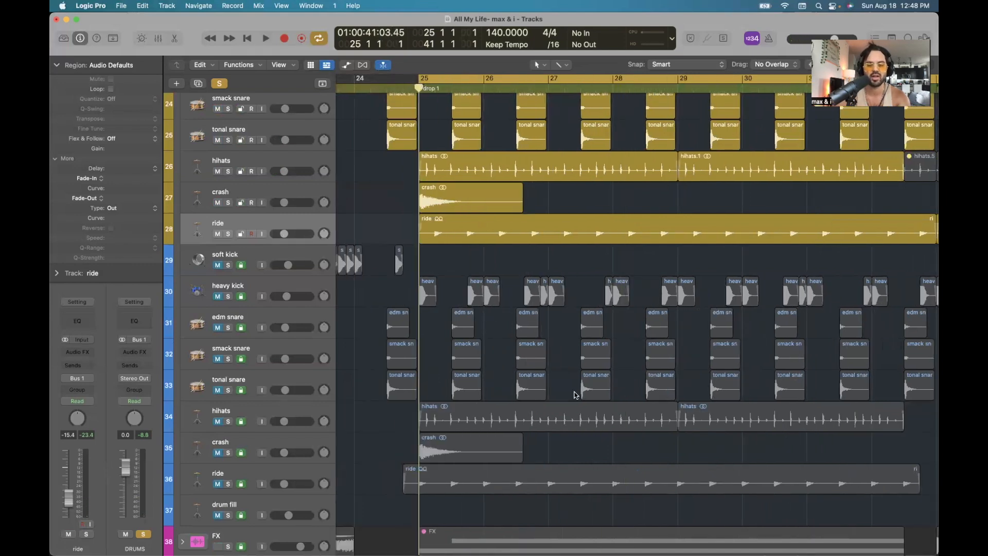
{"action": "key", "text": "super+Left"}
{"action": "key", "text": "super+Left"}
{"action": "key", "text": "super+Left"}
{"action": "key", "text": "super+Left"}
{"action": "key", "text": "super+Left"}
{"action": "left_click_drag", "start_coordinate": [780, 235], "coordinate": [485, 234]}
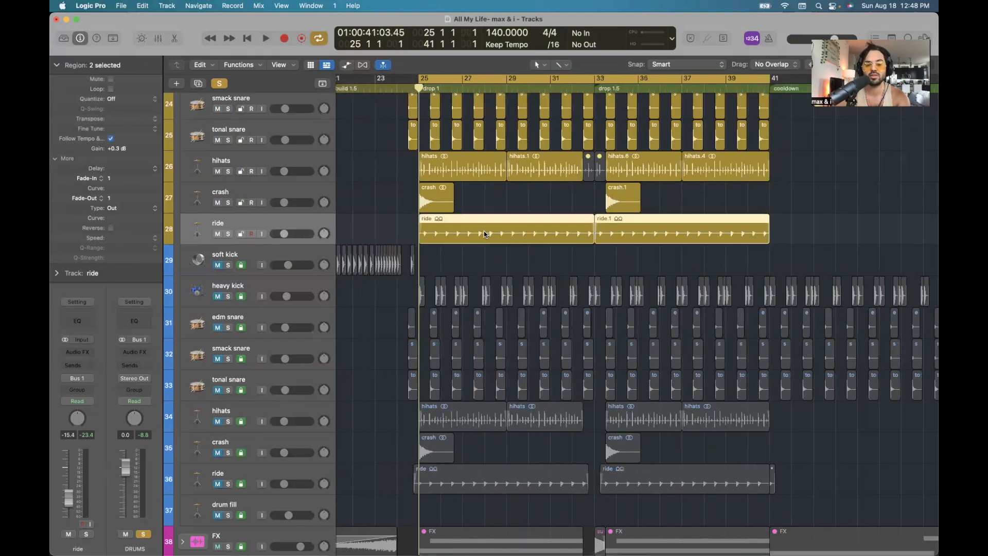
{"action": "key", "text": "super+Right"}
{"action": "key", "text": "super+Right"}
{"action": "key", "text": "super+Right"}
{"action": "key", "text": "super+Right"}
{"action": "key", "text": "super+Right"}
{"action": "left_click_drag", "start_coordinate": [558, 233], "coordinate": [517, 233]}
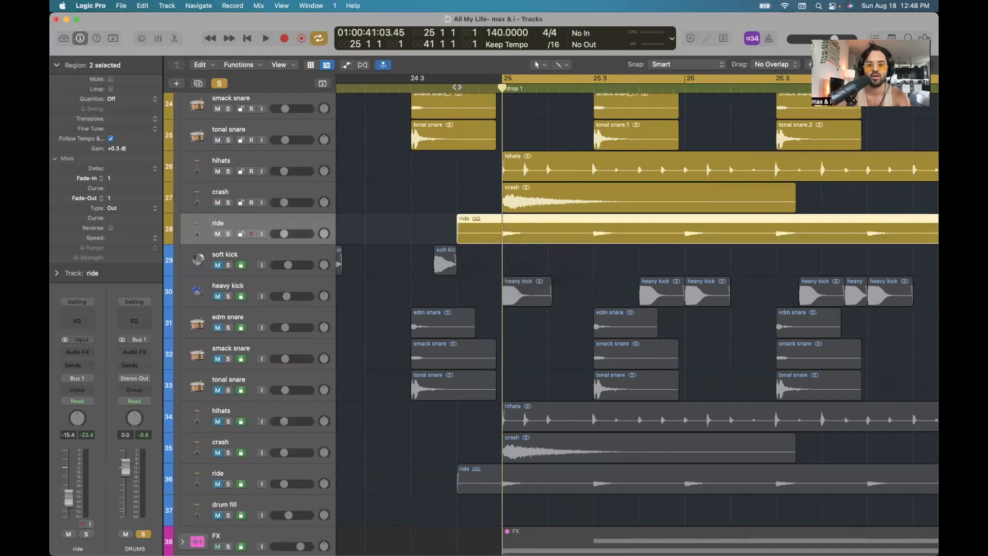
Play drop 1 from bar 25 with the shifted ride and inspect the ride regions around the start of drop 1.5.
{"action": "key", "text": "super+Left"}
{"action": "key", "text": "super+Left"}
{"action": "key", "text": "super+Left"}
{"action": "key", "text": "super+Left"}
{"action": "key", "text": "super+Left"}
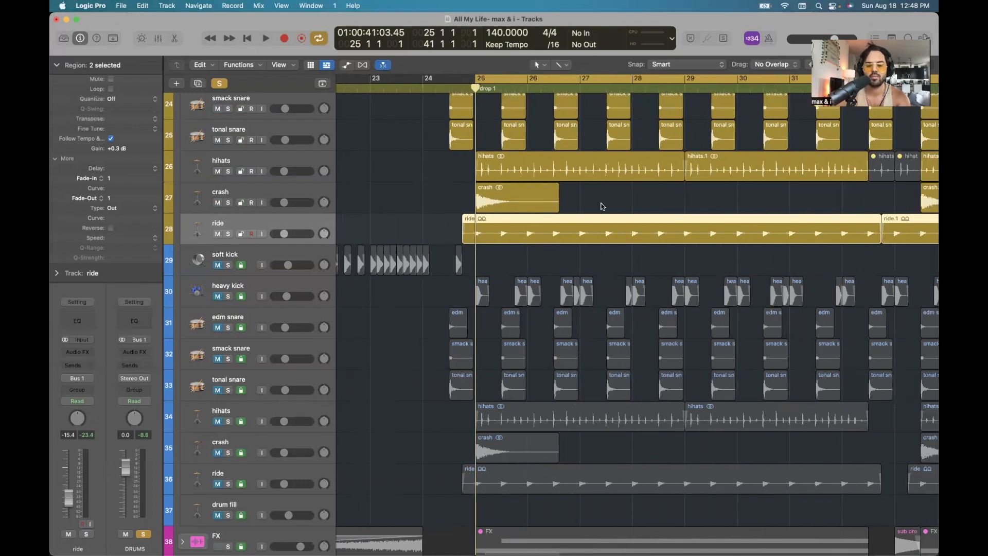
{"action": "key", "text": "space"}
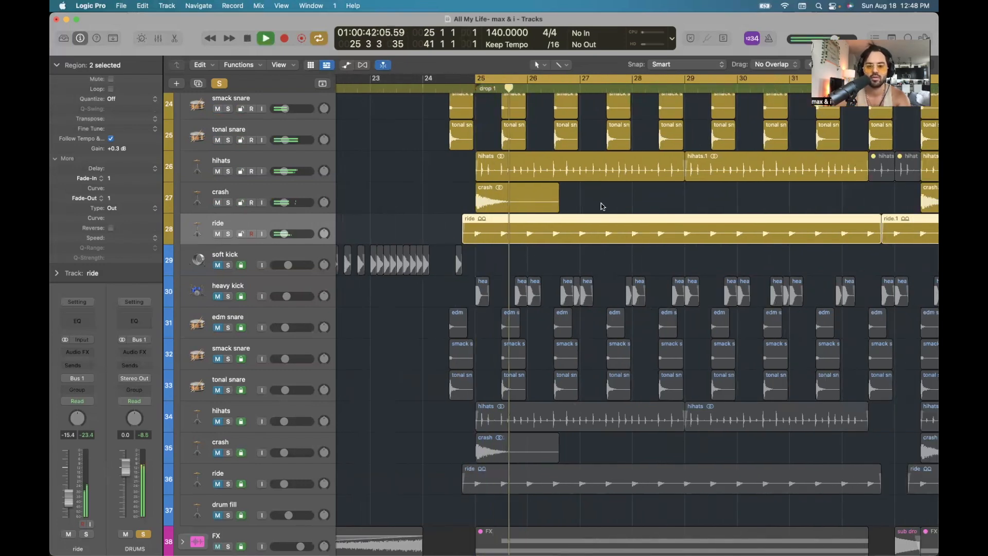
{"action": "scroll", "coordinate": [603, 206], "scroll_direction": "right", "scroll_amount": 10}
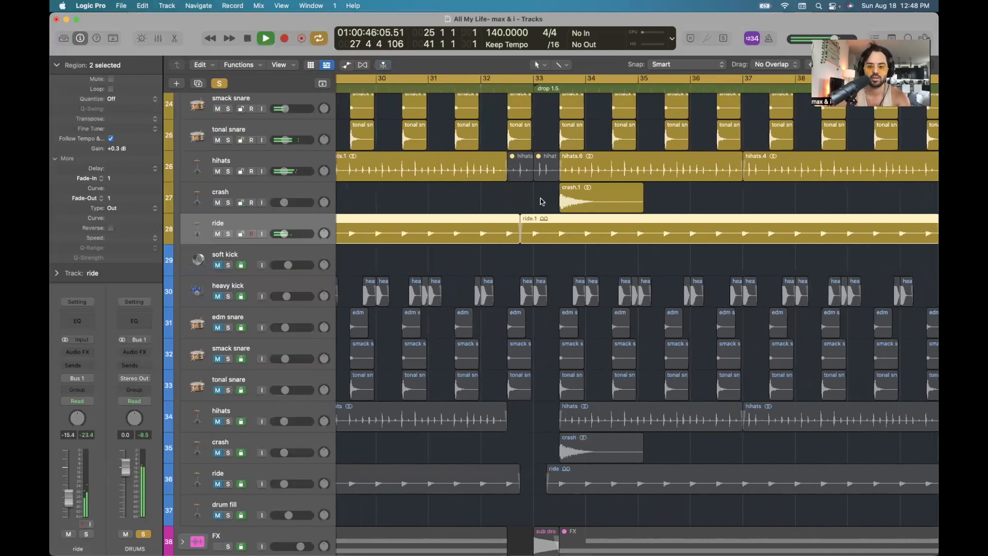
{"action": "left_click", "coordinate": [547, 251]}
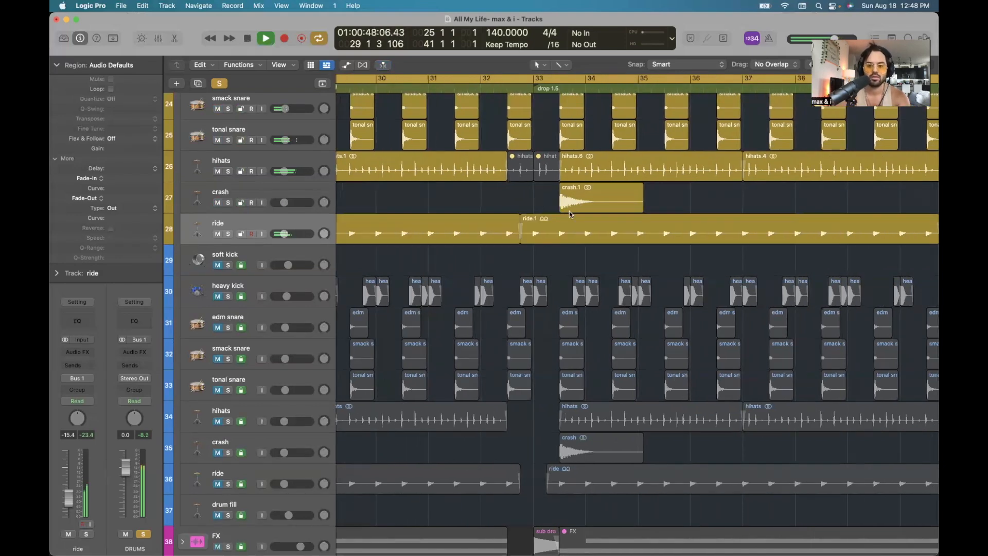
Move the original ride track directly below the gold one and trim the second gold ride region's start to 33 2.
{"action": "left_click_drag", "start_coordinate": [286, 466], "coordinate": [288, 260]}
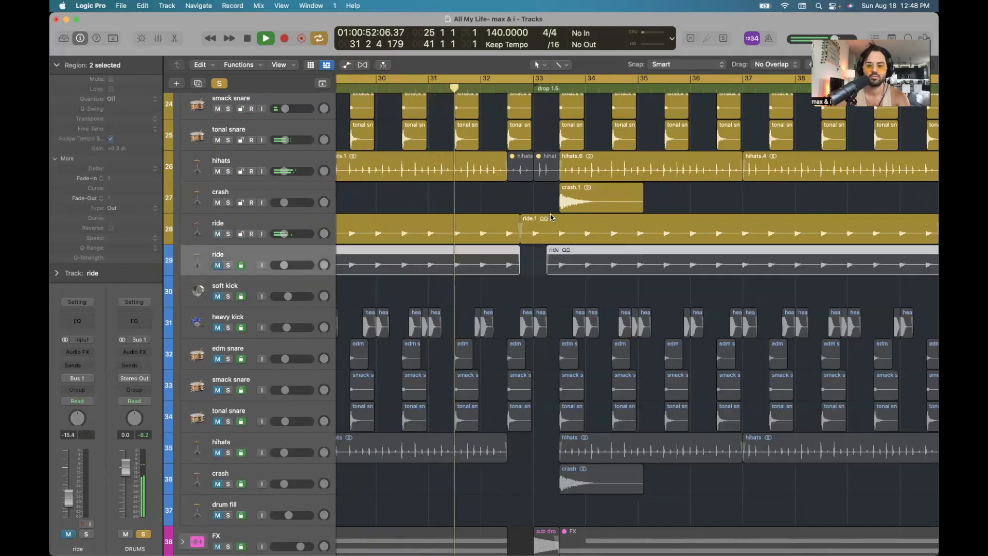
{"action": "left_click", "coordinate": [533, 201]}
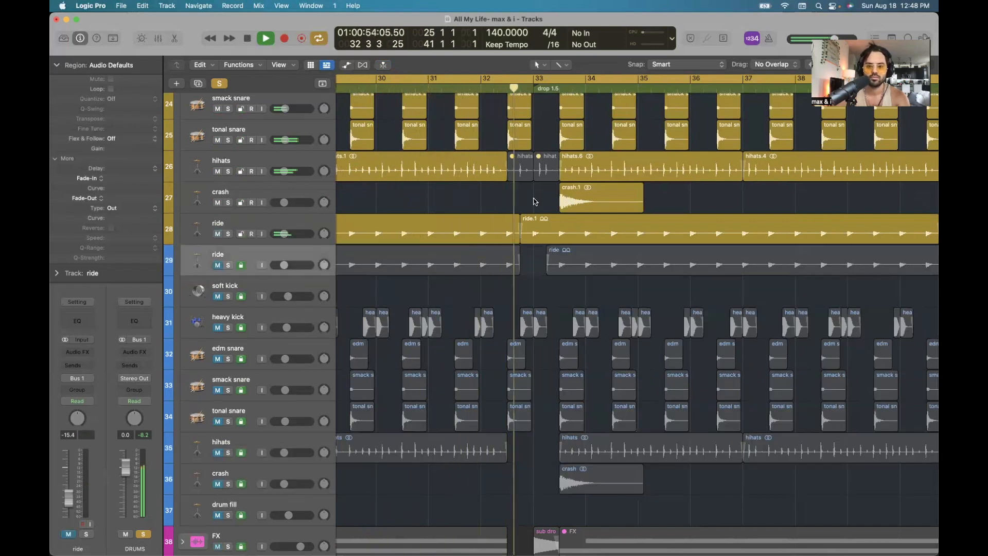
{"action": "key", "text": "space"}
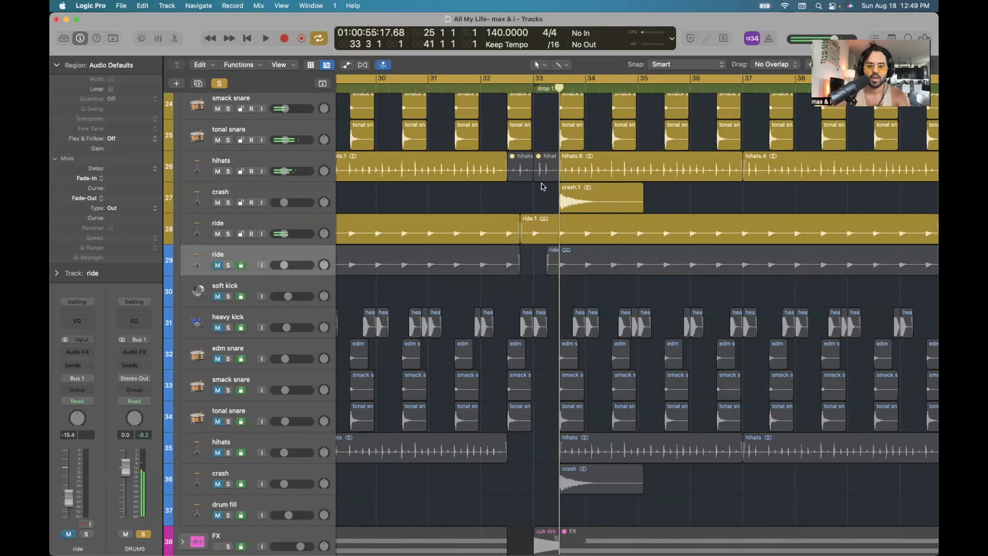
{"action": "left_click", "coordinate": [541, 237]}
{"action": "left_click_drag", "start_coordinate": [522, 240], "coordinate": [547, 239]}
{"action": "left_click", "coordinate": [540, 198]}
Unmute the original ride track and compare where the original and gold ride regions end around bar 41.
{"action": "key", "text": "super+Left"}
{"action": "key", "text": "super+Left"}
{"action": "key", "text": "super+Left"}
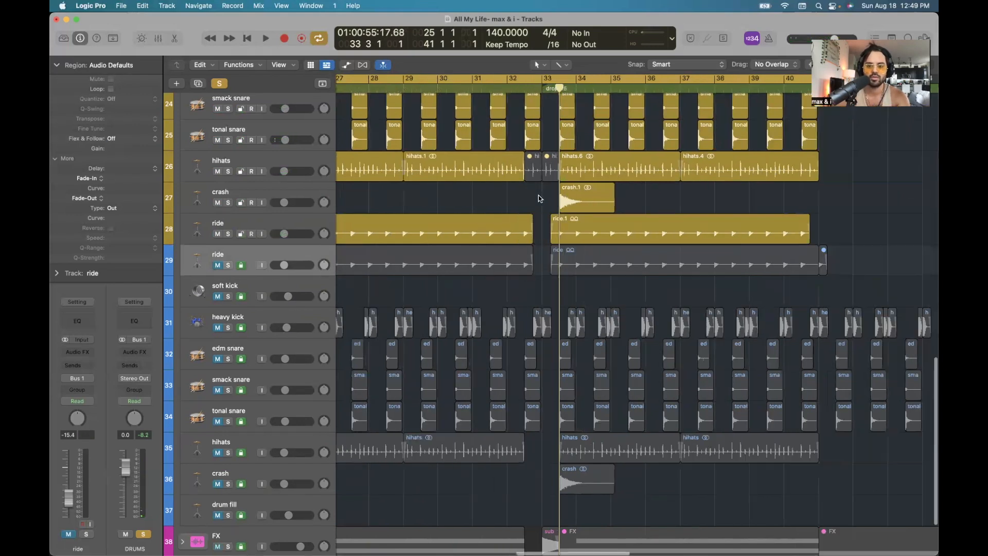
{"action": "scroll", "coordinate": [572, 93], "scroll_direction": "right", "scroll_amount": 4}
{"action": "left_click", "coordinate": [566, 90]}
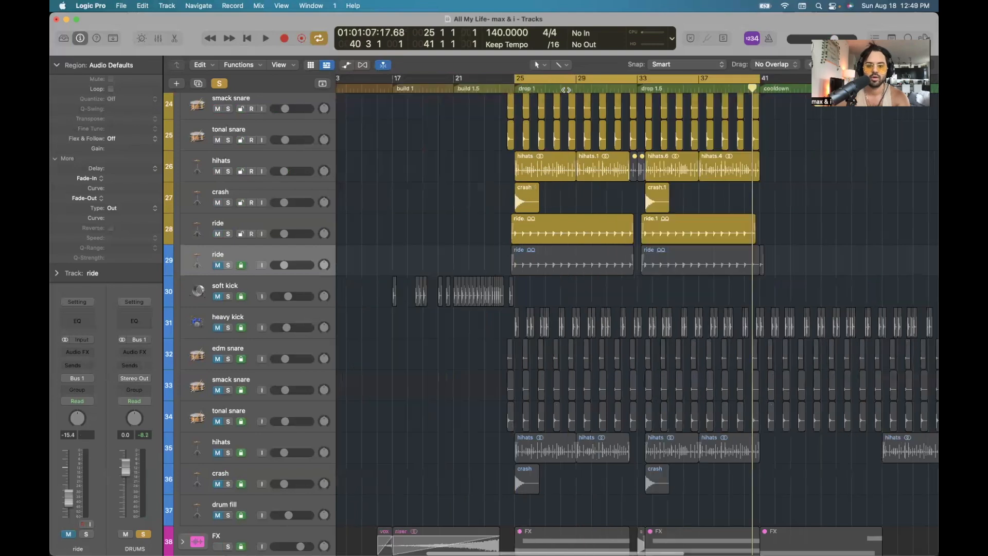
{"action": "left_click", "coordinate": [216, 268]}
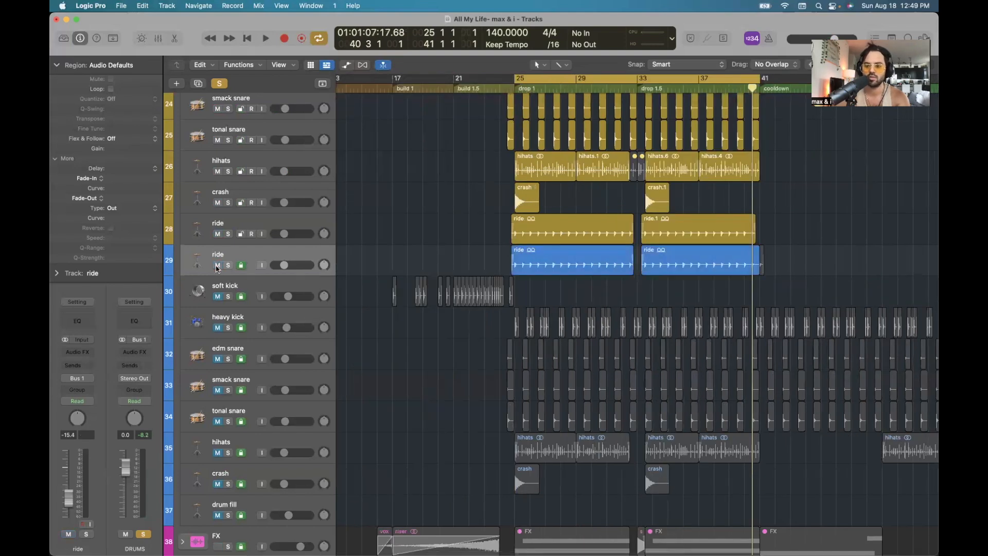
{"action": "key", "text": "super+Right"}
{"action": "key", "text": "super+Right"}
{"action": "key", "text": "super+Right"}
{"action": "key", "text": "super+Right"}
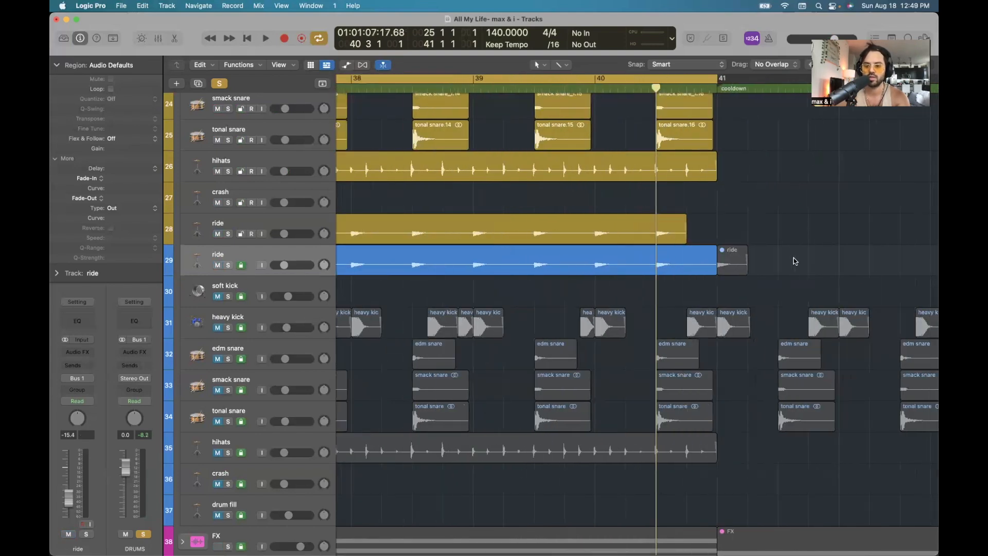
{"action": "key", "text": "super+Left"}
{"action": "key", "text": "super+Left"}
{"action": "key", "text": "super+Left"}
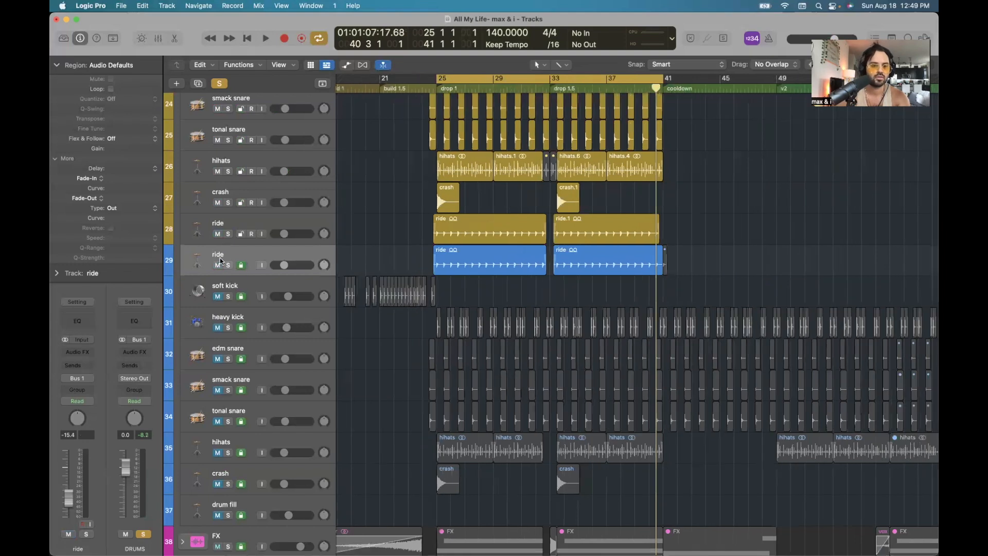
Mute the original ride track again and move it back below the original crash track.
{"action": "left_click", "coordinate": [218, 265]}
{"action": "left_click_drag", "start_coordinate": [271, 256], "coordinate": [271, 484]}
{"action": "left_click", "coordinate": [736, 229]}
{"action": "key", "text": "super+Left"}
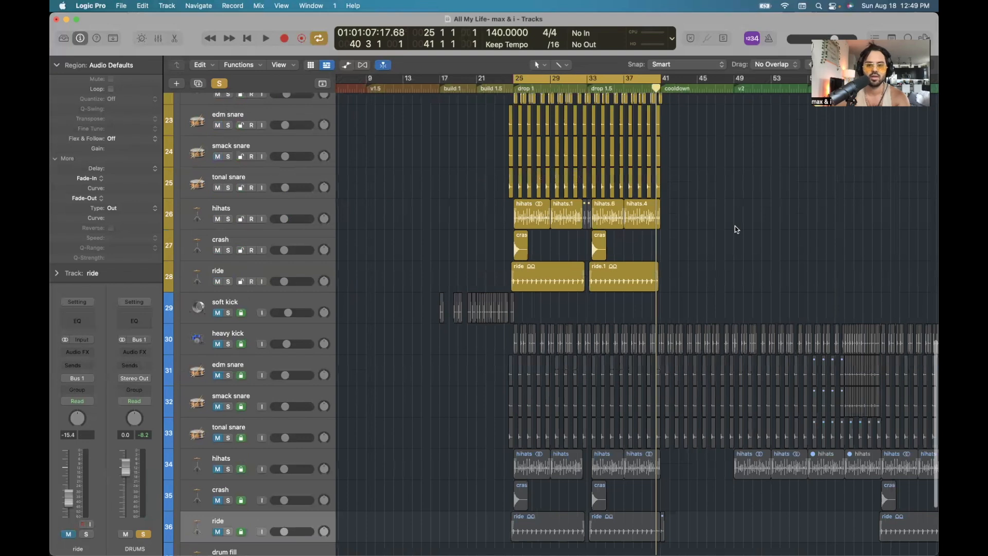
Duplicate the drum fill track and colour the new track gold.
{"action": "scroll", "coordinate": [735, 227], "scroll_direction": "up", "scroll_amount": 5}
{"action": "scroll", "coordinate": [763, 381], "scroll_direction": "down", "scroll_amount": 10}
{"action": "scroll", "coordinate": [762, 381], "scroll_direction": "right", "scroll_amount": 5}
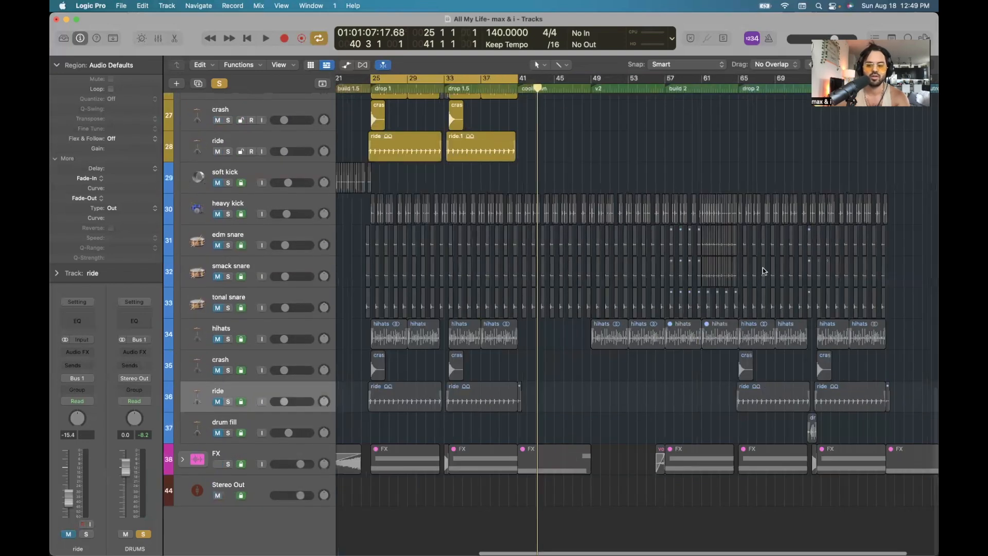
{"action": "scroll", "coordinate": [764, 271], "scroll_direction": "right", "scroll_amount": 3}
{"action": "left_click", "coordinate": [761, 91]}
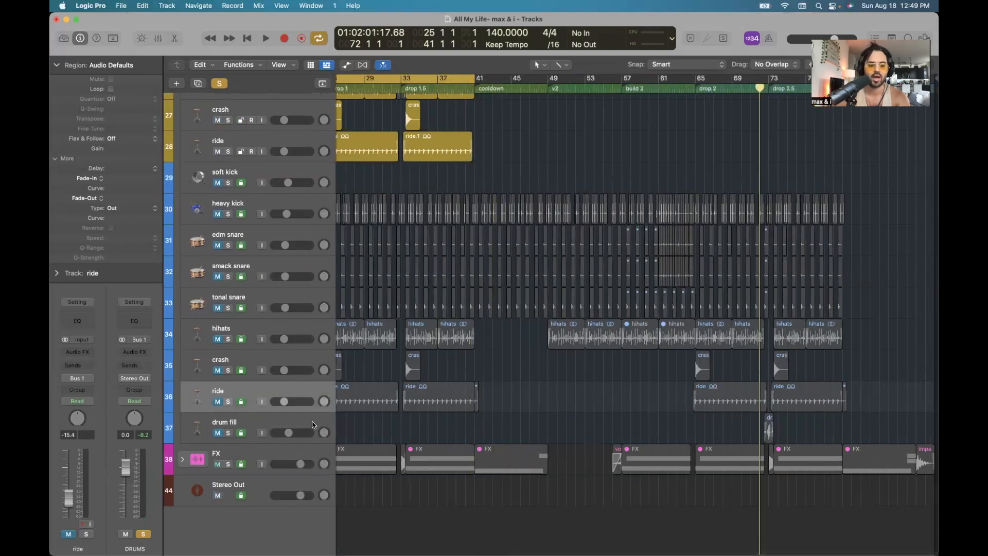
{"action": "left_click", "coordinate": [281, 425]}
{"action": "left_click", "coordinate": [200, 85]}
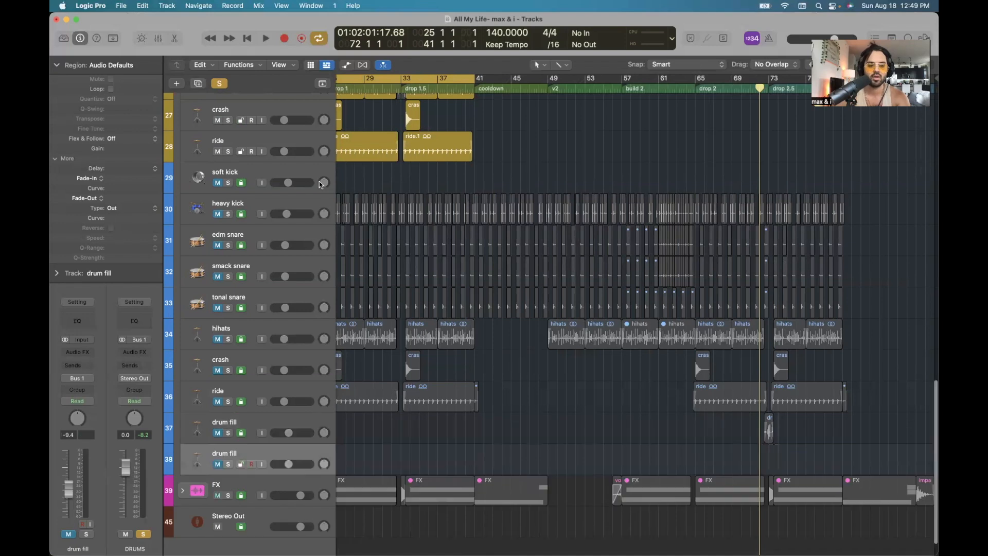
{"action": "key", "text": "alt+c"}
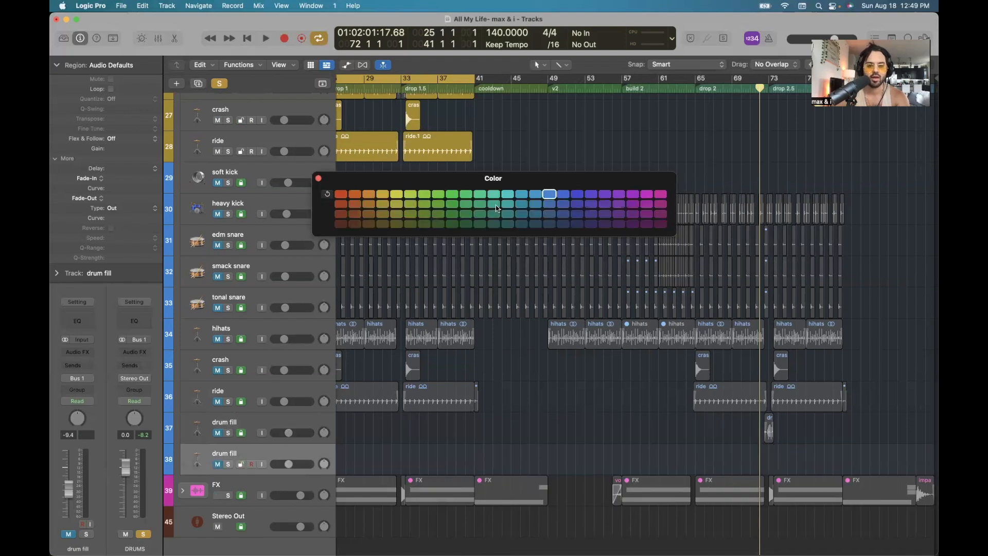
{"action": "left_click", "coordinate": [318, 179]}
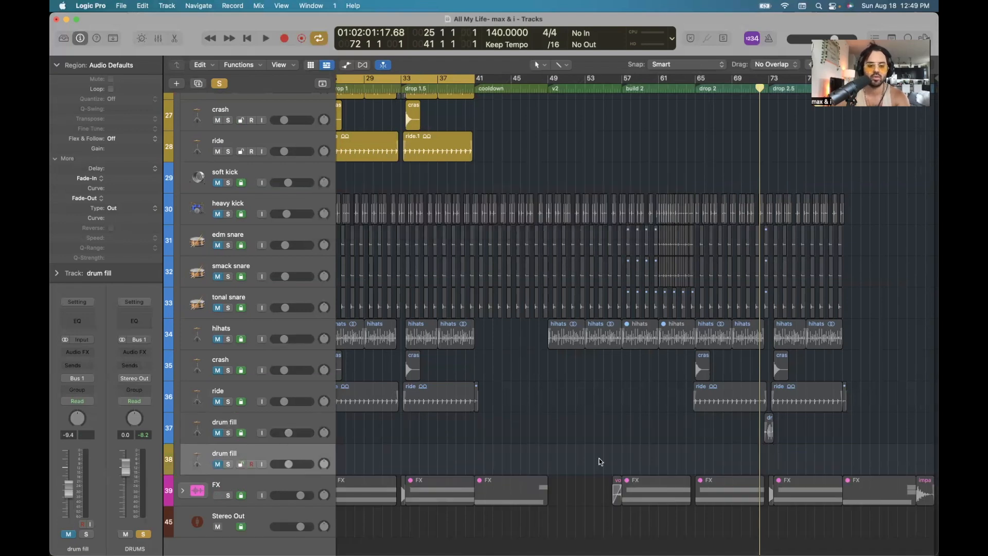
{"action": "scroll", "coordinate": [645, 456], "scroll_direction": "down", "scroll_amount": 1}
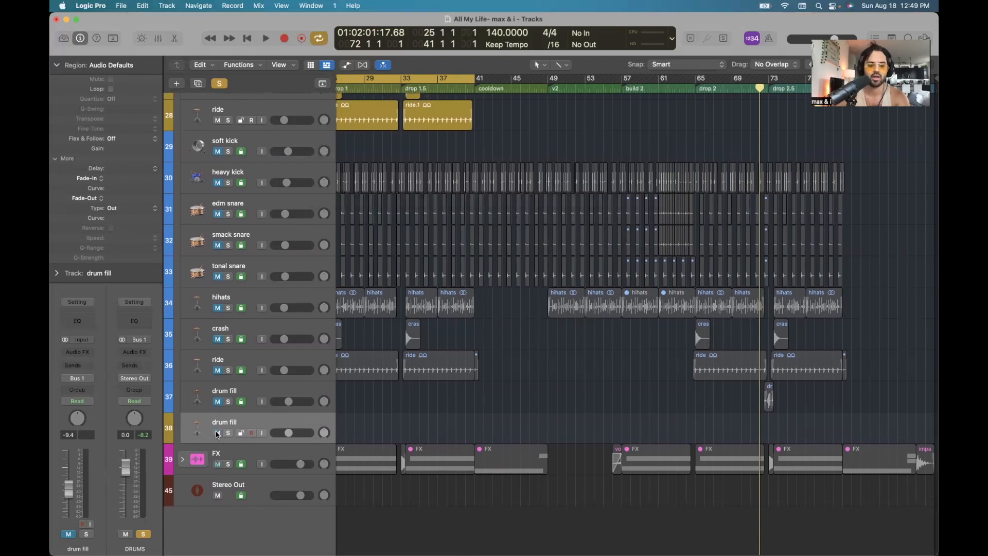
Place a copy of the drum fill on the gold drum fill track at 72 3, directly beneath the original region.
{"action": "key", "text": "super+Right"}
{"action": "key", "text": "super+Right"}
{"action": "key", "text": "super+Right"}
{"action": "key", "text": "super+Right"}
{"action": "key", "text": "super+Right"}
{"action": "key", "text": "super+Right"}
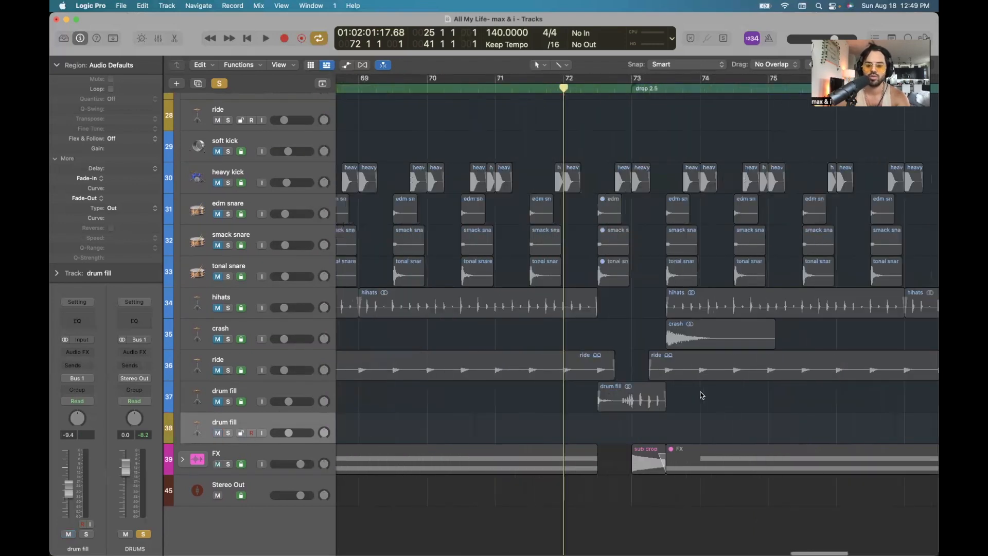
{"action": "scroll", "coordinate": [703, 395], "scroll_direction": "right", "scroll_amount": 2}
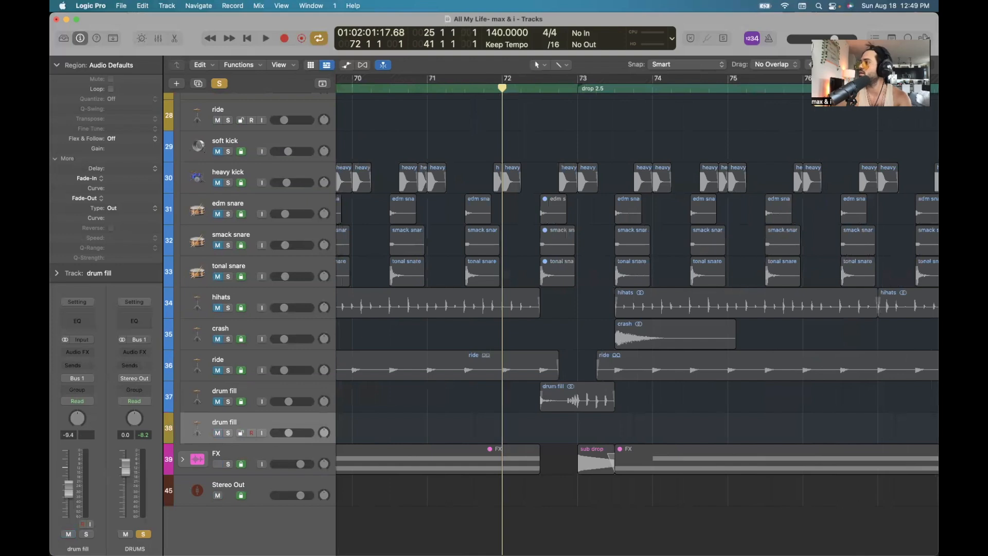
{"action": "left_click_drag", "start_coordinate": [707, 287], "coordinate": [540, 434]}
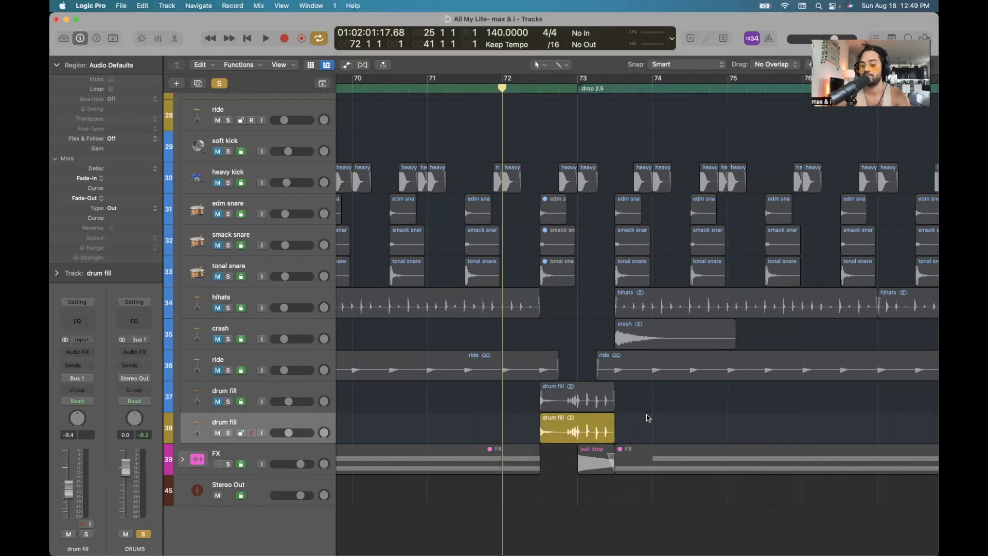
{"action": "left_click", "coordinate": [609, 405]}
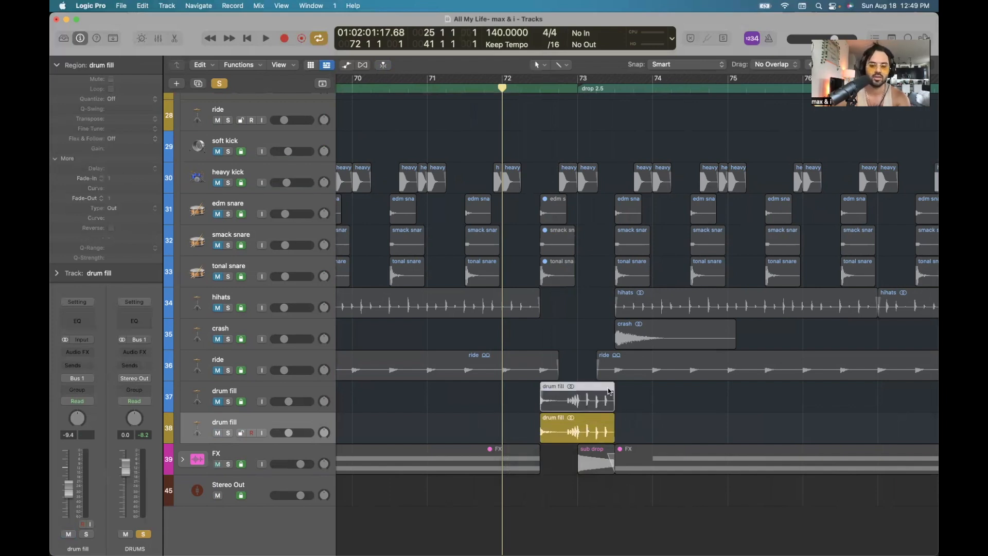
{"action": "left_click", "coordinate": [550, 430]}
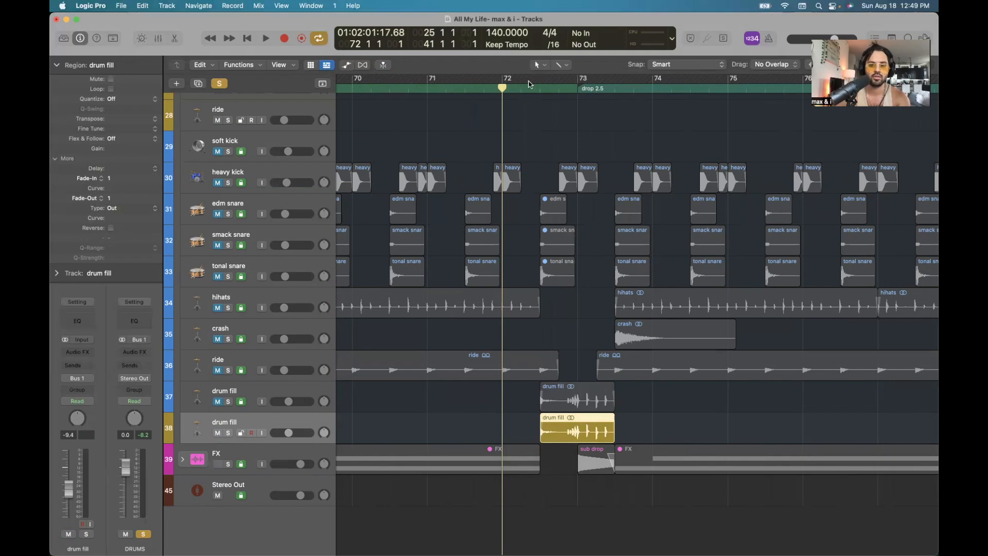
Play back the gold drum fill from bar 72 into drop 2.5.
{"action": "key", "text": "super+Left"}
{"action": "key", "text": "super+Left"}
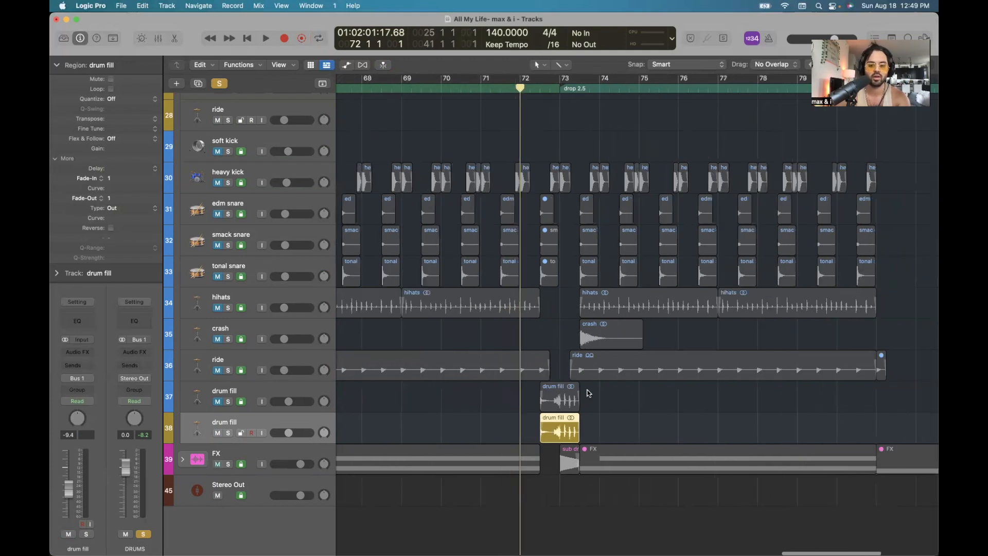
{"action": "left_click", "coordinate": [605, 410]}
{"action": "key", "text": "space"}
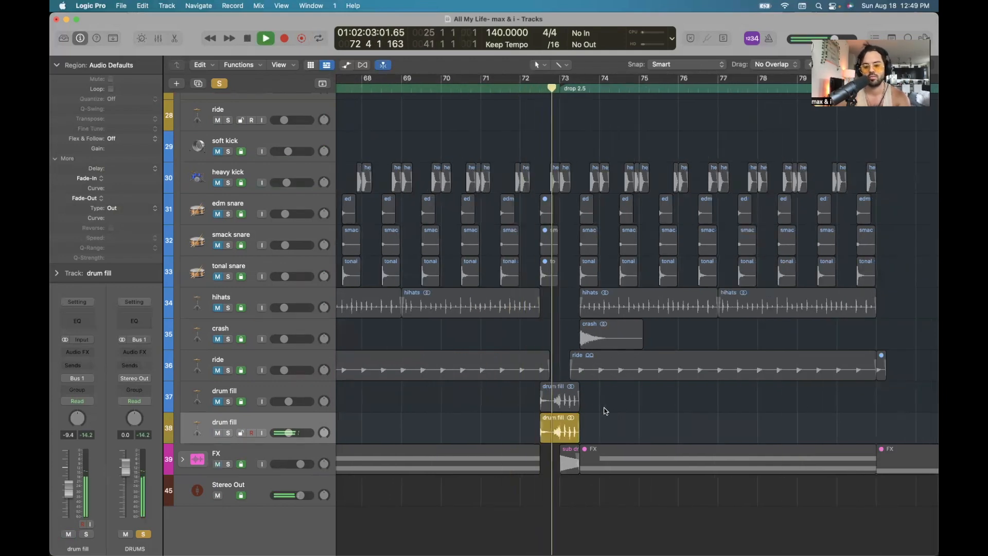
{"action": "key", "text": "space"}
{"action": "key", "text": "super+Left"}
{"action": "key", "text": "super+Left"}
{"action": "key", "text": "super+Left"}
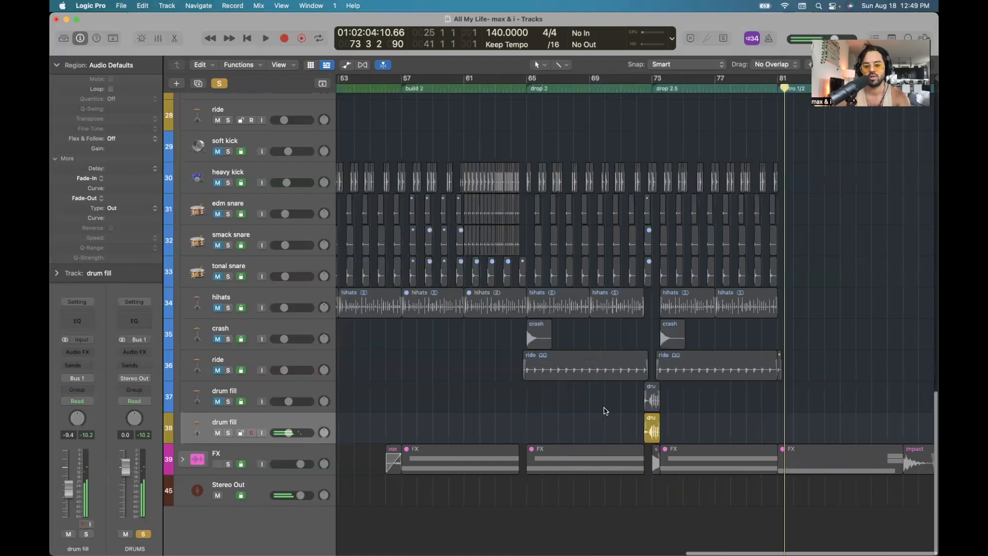
Turn on cycling and set the cycle range from bar 21 to bar 41, covering build 1.5 and both parts of drop 1.
{"action": "key", "text": "super+Up"}
{"action": "key", "text": "super+Up"}
{"action": "key", "text": "super+Up"}
{"action": "key", "text": "super+Up"}
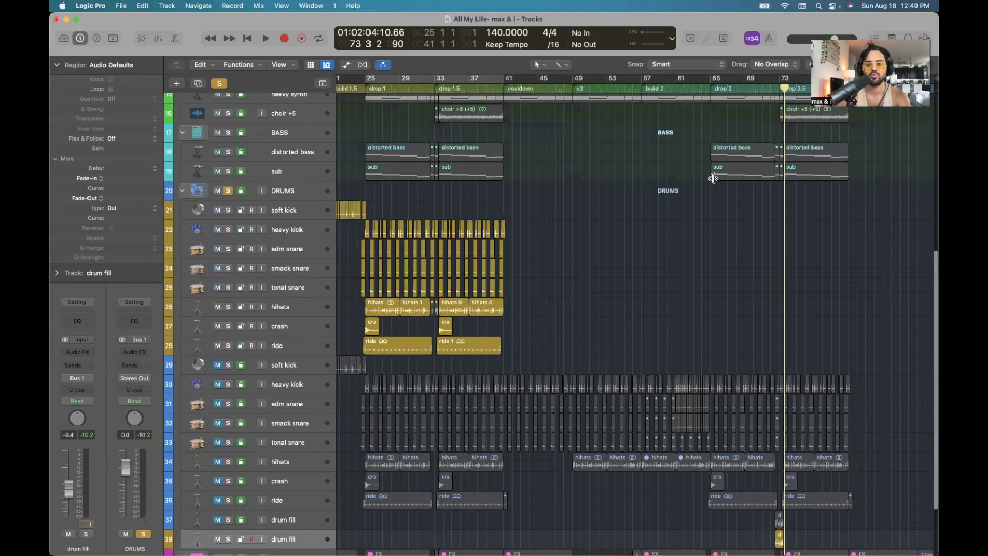
{"action": "scroll", "coordinate": [714, 178], "scroll_direction": "up", "scroll_amount": 2}
{"action": "key", "text": "super+Left"}
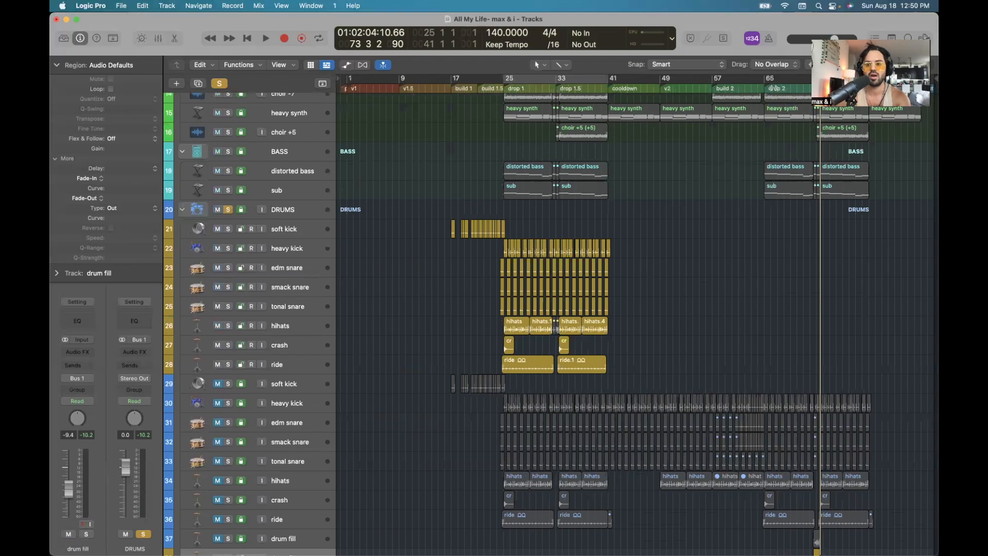
{"action": "key", "text": "c"}
{"action": "key", "text": "c"}
{"action": "scroll", "coordinate": [675, 275], "scroll_direction": "up", "scroll_amount": 8}
{"action": "scroll", "coordinate": [507, 88], "scroll_direction": "down", "scroll_amount": 1}
{"action": "left_click_drag", "start_coordinate": [507, 89], "coordinate": [606, 89]}
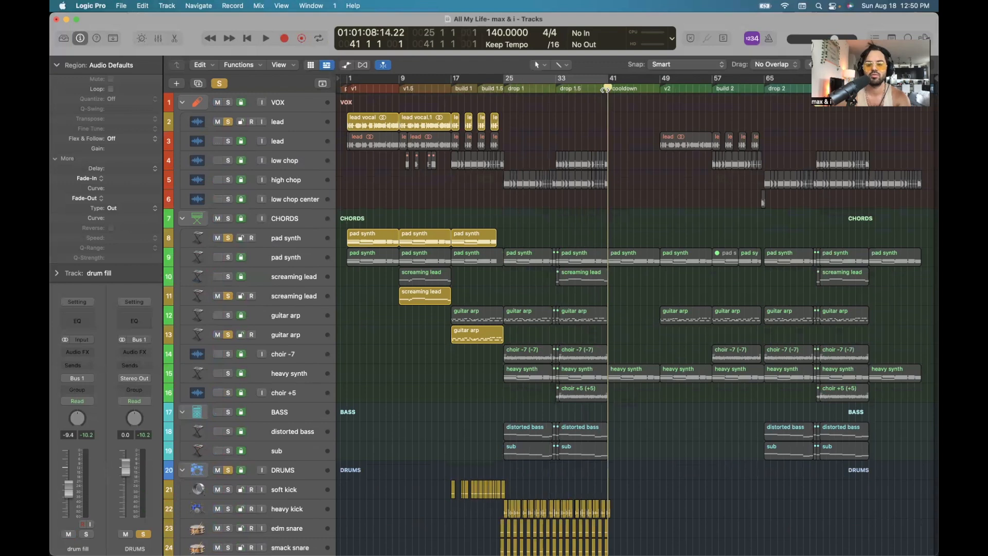
{"action": "scroll", "coordinate": [605, 90], "scroll_direction": "down", "scroll_amount": 10}
{"action": "key", "text": "c"}
{"action": "left_click_drag", "start_coordinate": [477, 80], "coordinate": [608, 81]}
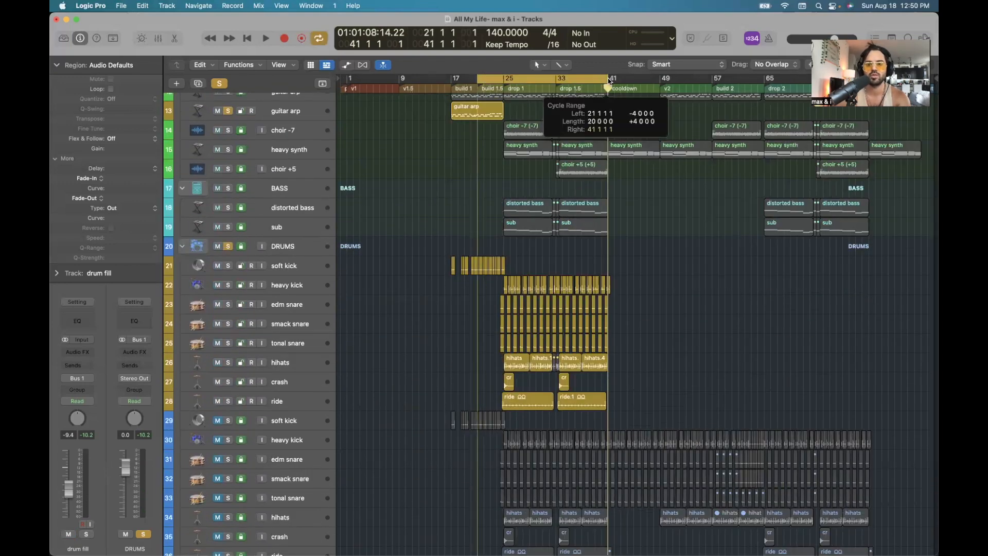
Play the gold drum tracks from bar 21 through drop 1 into drop 1.5.
{"action": "scroll", "coordinate": [647, 350], "scroll_direction": "down", "scroll_amount": 5}
{"action": "scroll", "coordinate": [647, 335], "scroll_direction": "up", "scroll_amount": 4}
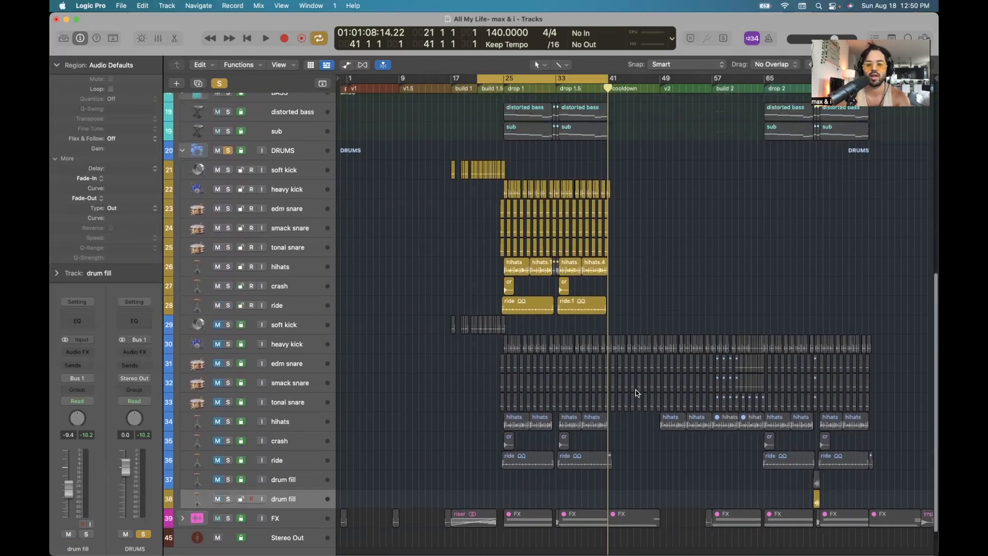
{"action": "scroll", "coordinate": [646, 331], "scroll_direction": "down", "scroll_amount": 4}
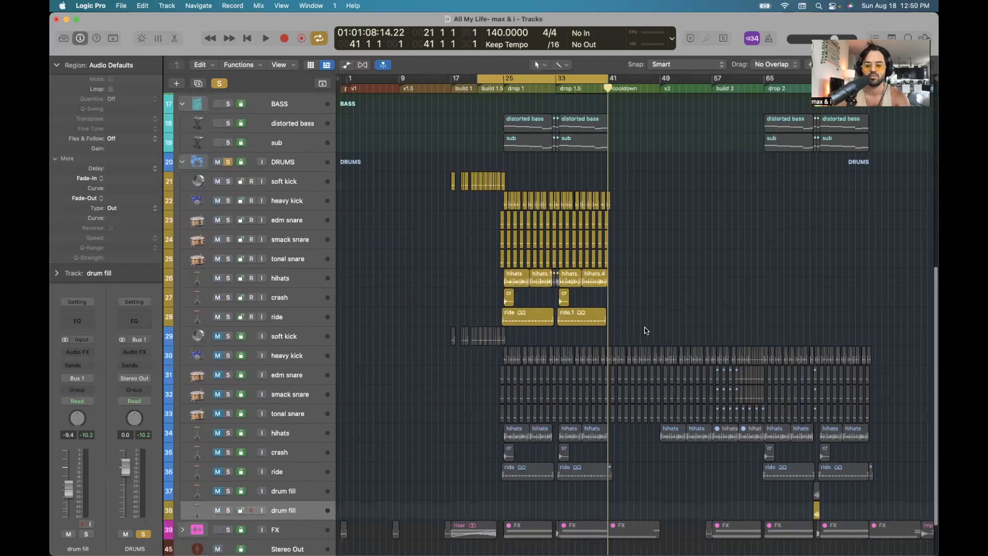
{"action": "scroll", "coordinate": [647, 331], "scroll_direction": "up", "scroll_amount": 2}
{"action": "key", "text": "space"}
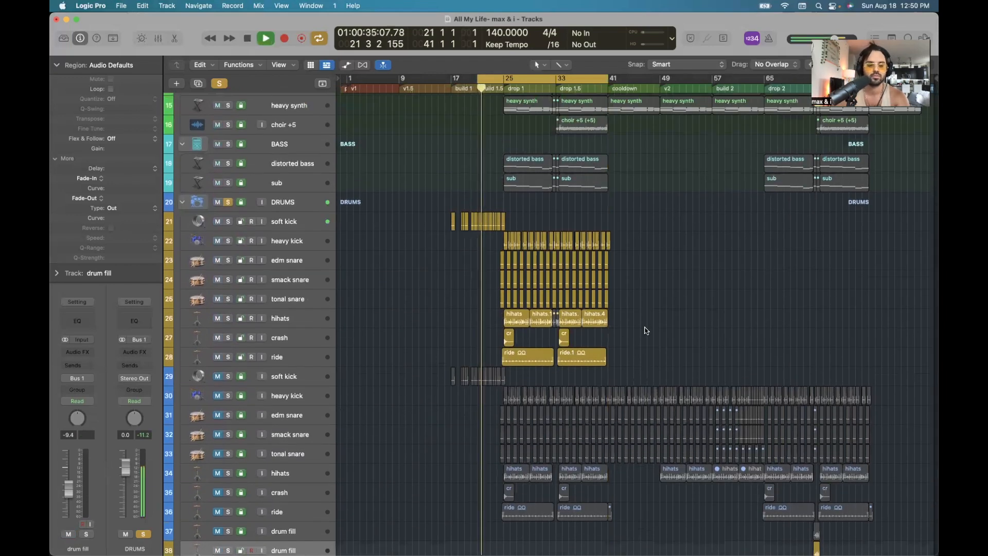
{"action": "scroll", "coordinate": [646, 331], "scroll_direction": "down", "scroll_amount": 1}
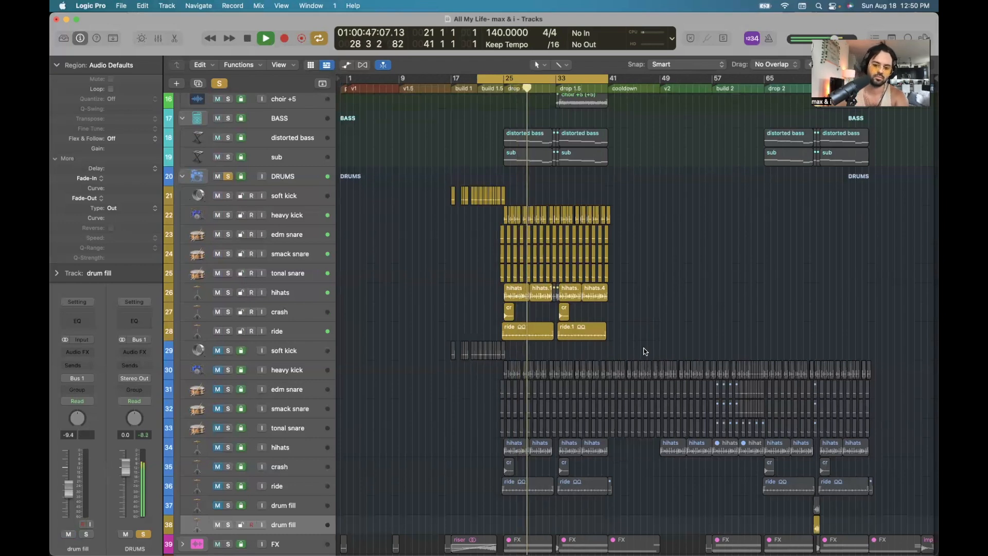
{"action": "scroll", "coordinate": [667, 317], "scroll_direction": "down", "scroll_amount": 2}
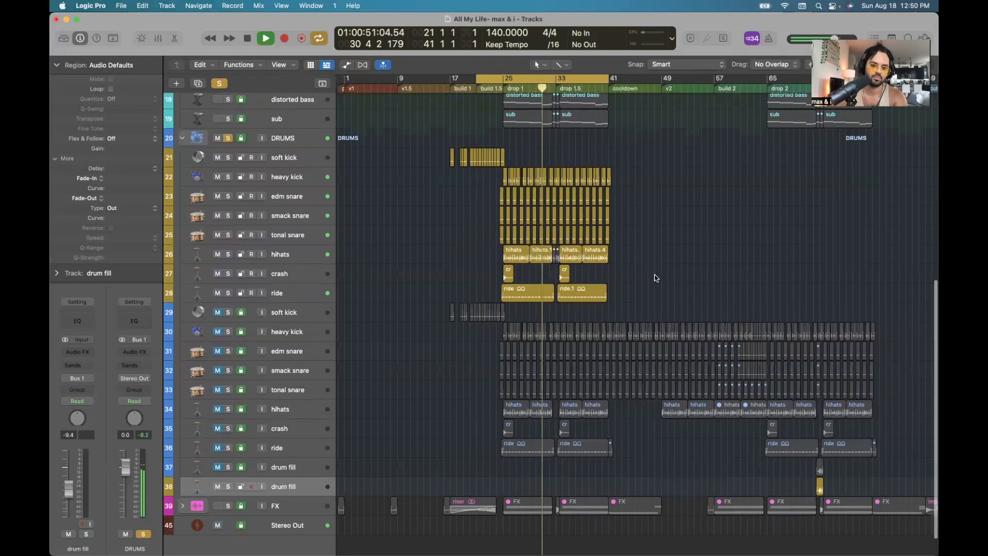
{"action": "key", "text": "super+Right"}
{"action": "scroll", "coordinate": [698, 273], "scroll_direction": "right", "scroll_amount": 5}
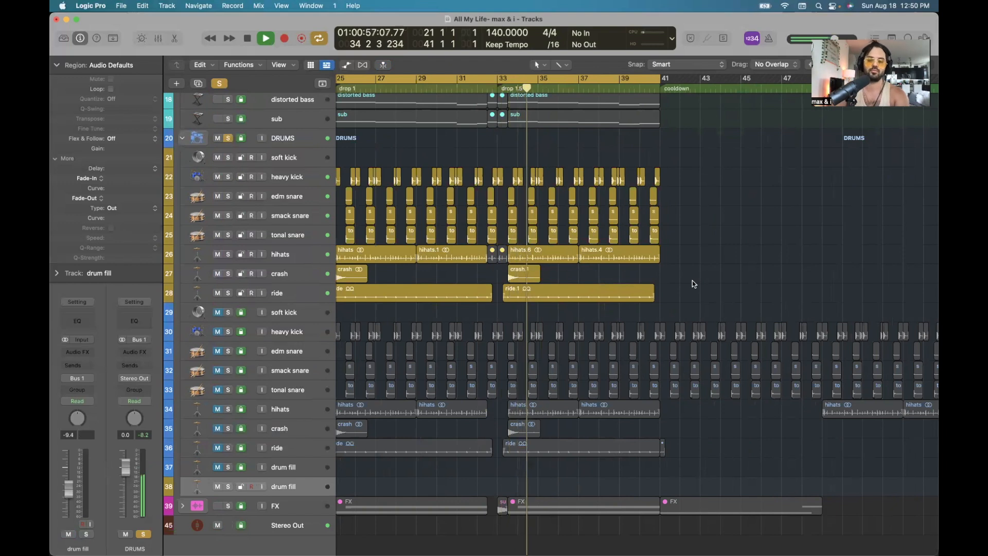
{"action": "key", "text": "space"}
{"action": "scroll", "coordinate": [693, 281], "scroll_direction": "down", "scroll_amount": 5}
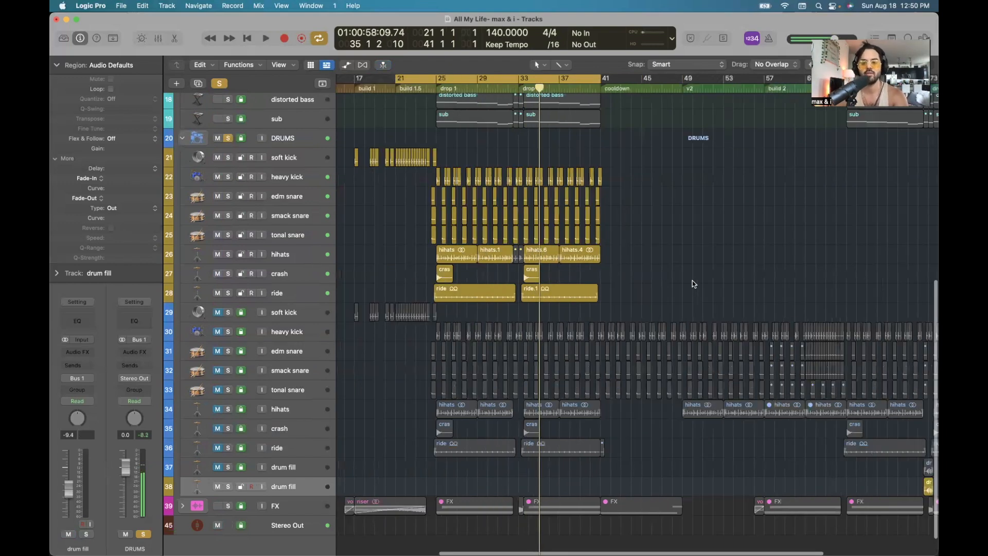
{"action": "scroll", "coordinate": [692, 281], "scroll_direction": "up", "scroll_amount": 5}
{"action": "scroll", "coordinate": [650, 378], "scroll_direction": "up", "scroll_amount": 5}
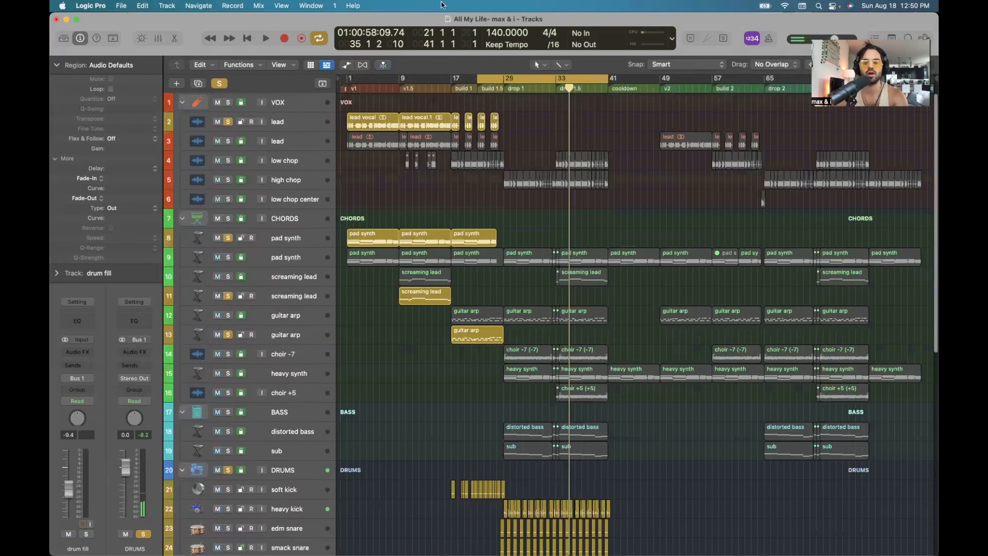
{"action": "scroll", "coordinate": [651, 373], "scroll_direction": "down", "scroll_amount": 10}
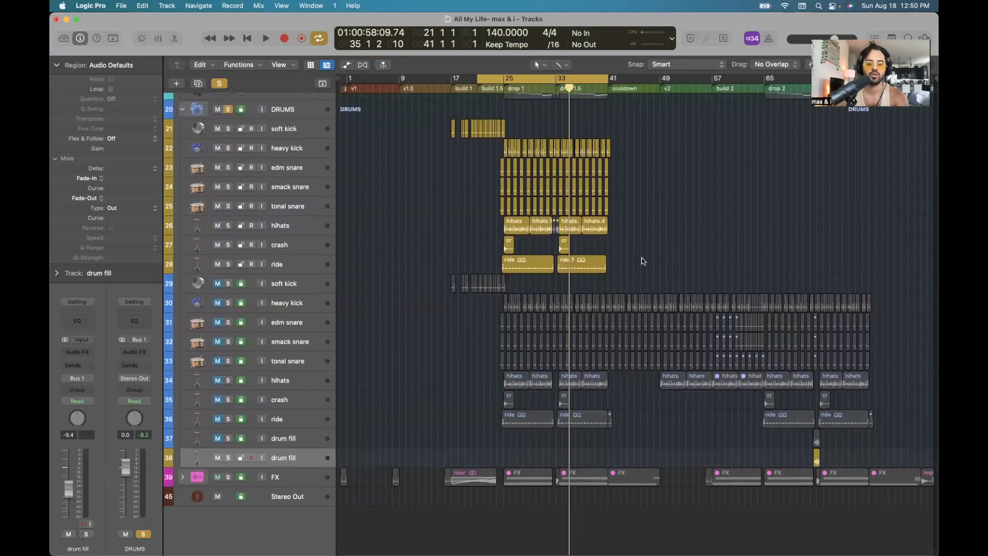
{"action": "scroll", "coordinate": [642, 261], "scroll_direction": "up", "scroll_amount": 1}
{"action": "scroll", "coordinate": [643, 261], "scroll_direction": "up", "scroll_amount": 10}
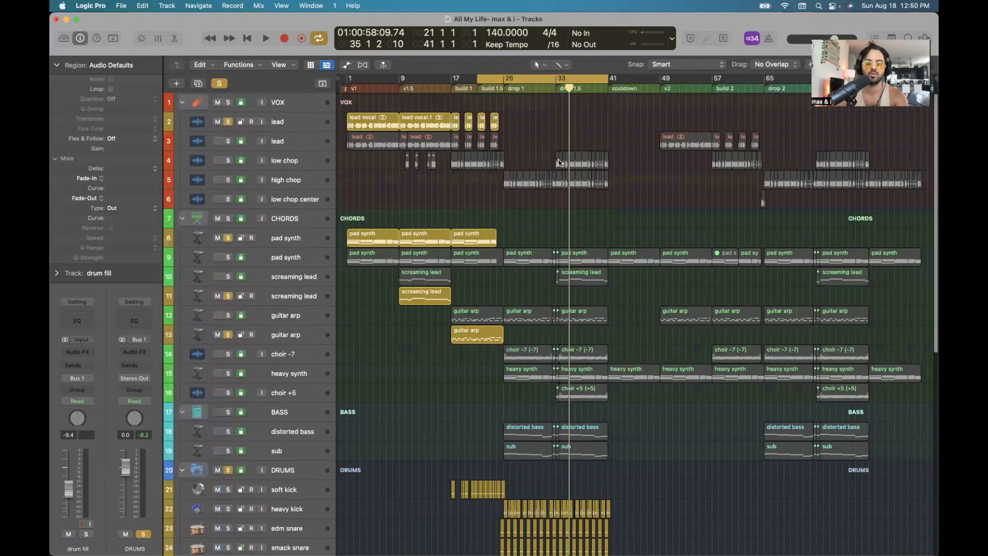